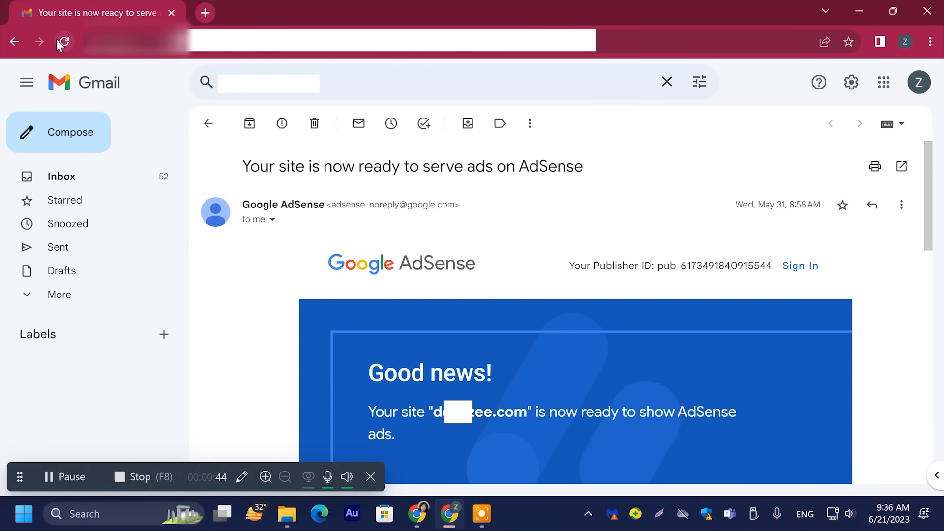
- Open the inbox and review the AdSense and Ad Manager site-approval emails on its first page
click(113, 172)
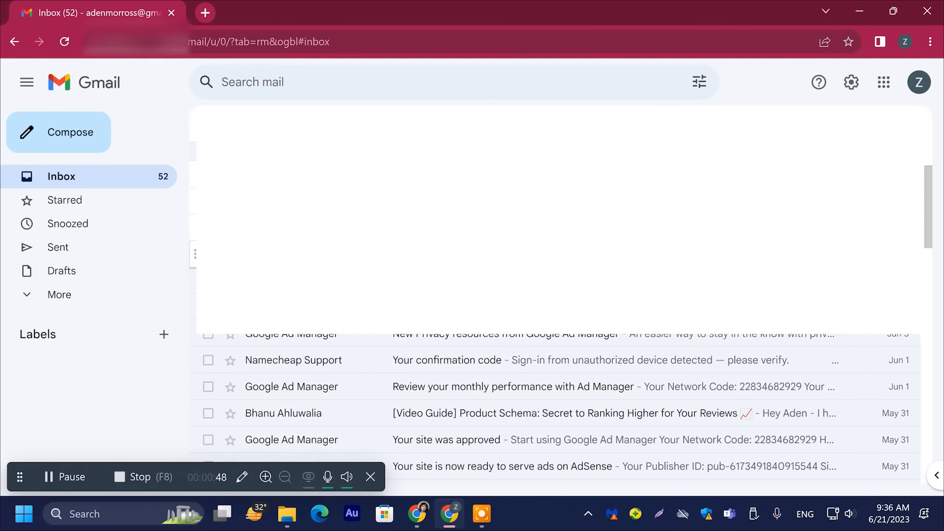
scroll(350, 392, down, 2)
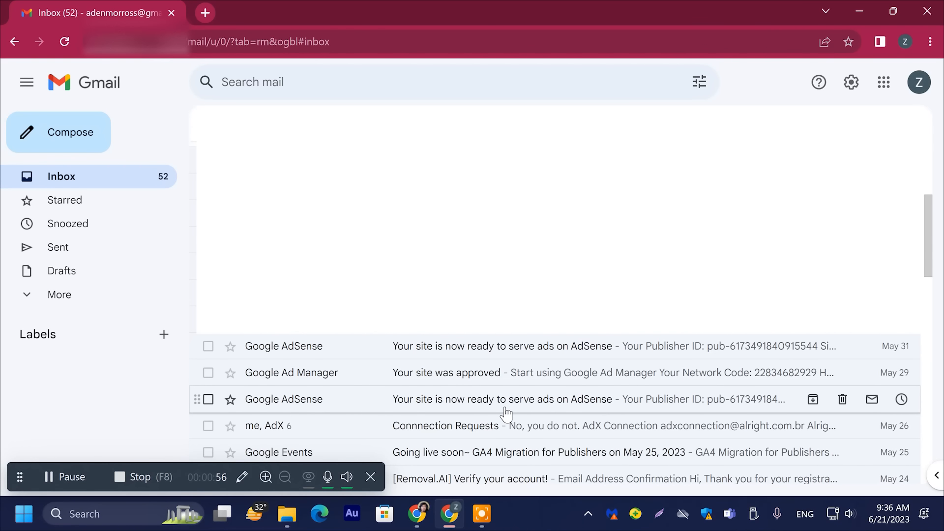
scroll(506, 414, down, 3)
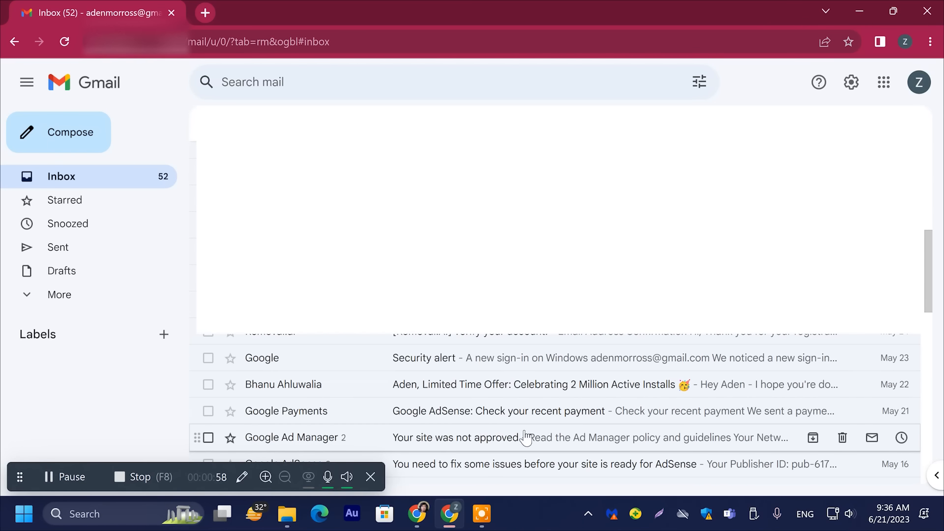
scroll(482, 437, down, 2)
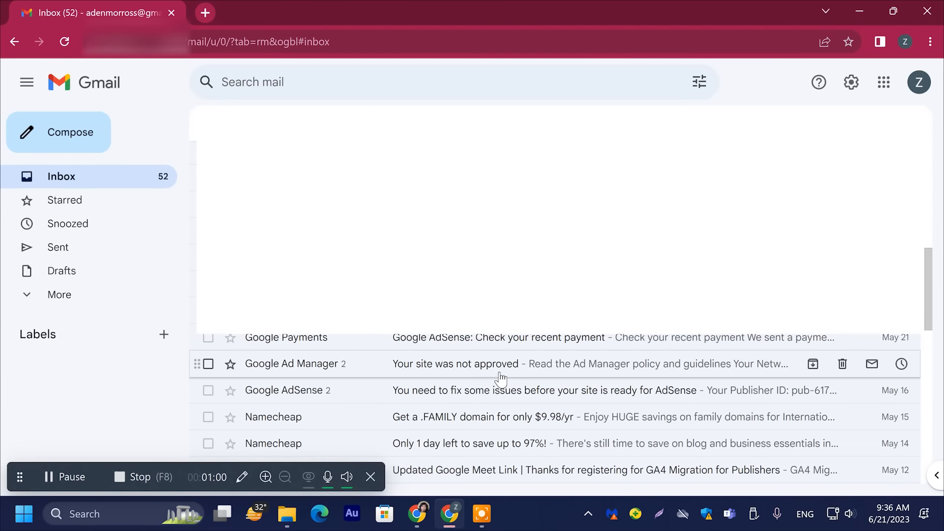
scroll(501, 344, down, 3)
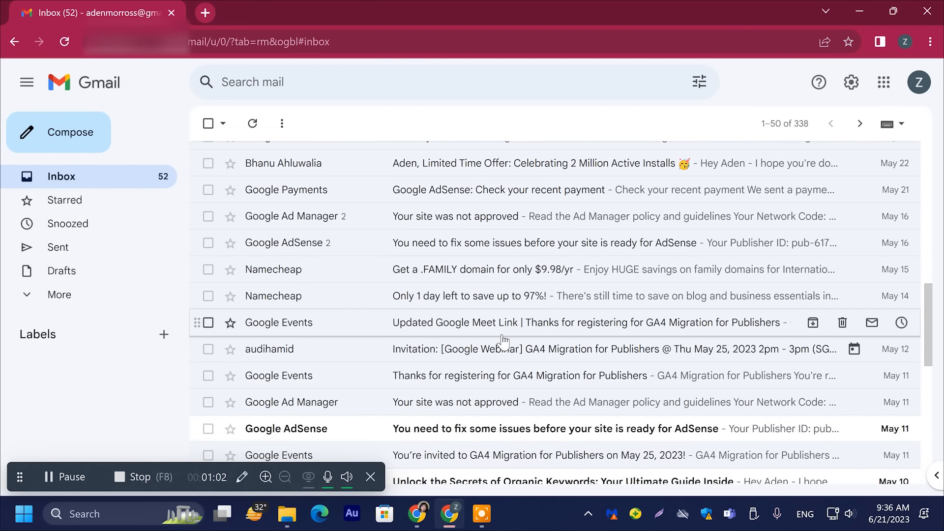
scroll(502, 340, down, 5)
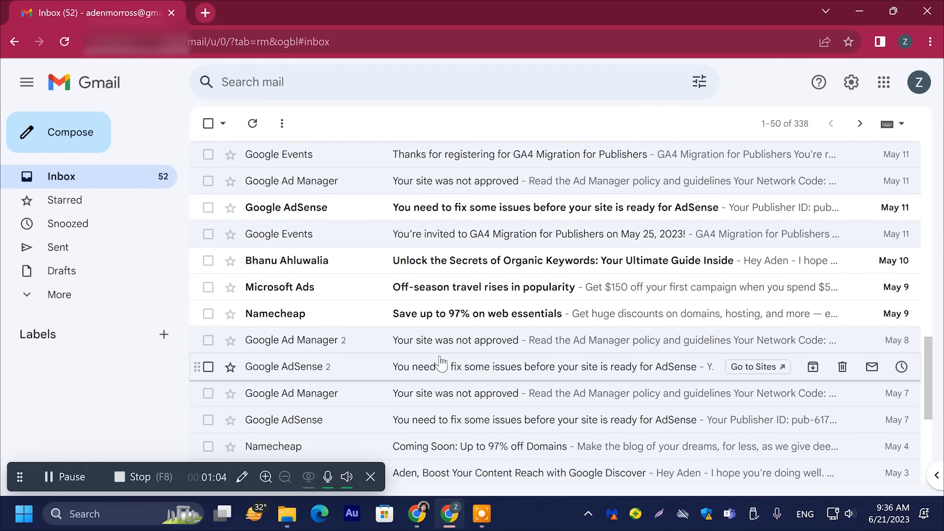
scroll(496, 346, down, 2)
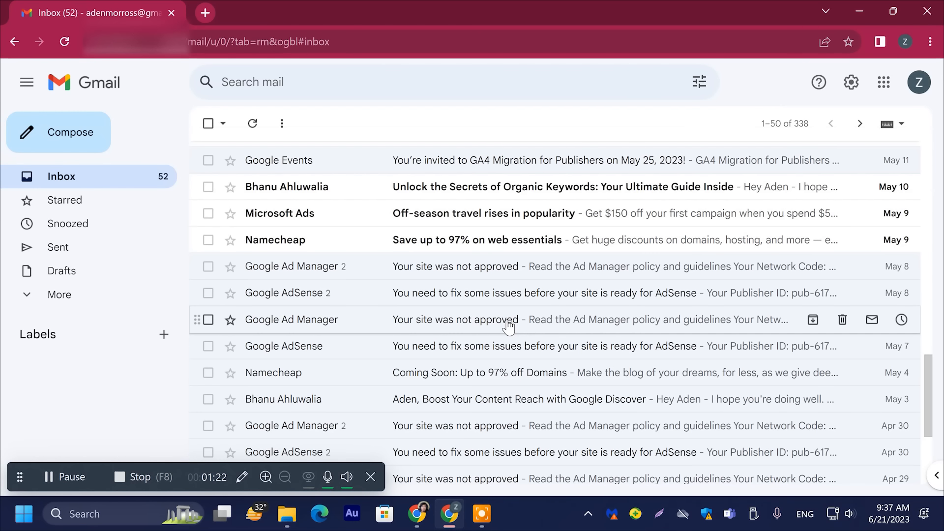
scroll(507, 327, down, 4)
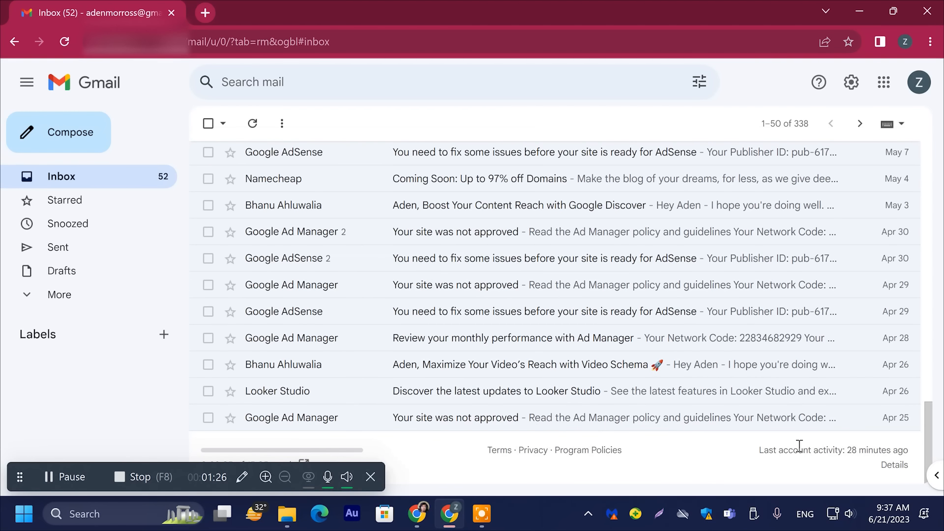
- Go to the inbox's next page of older messages and review the AdSense and Ad Manager site-decision emails there
click(859, 124)
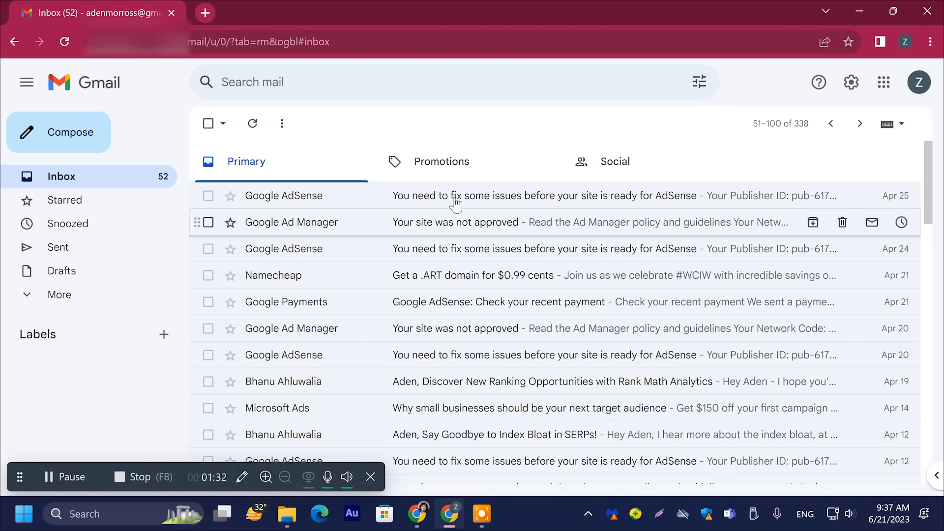
scroll(487, 223, down, 1)
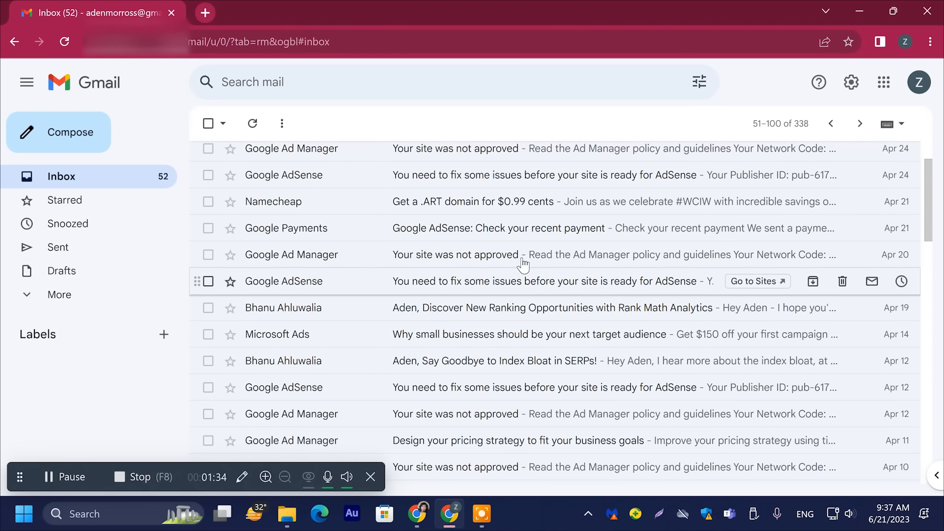
scroll(522, 264, down, 6)
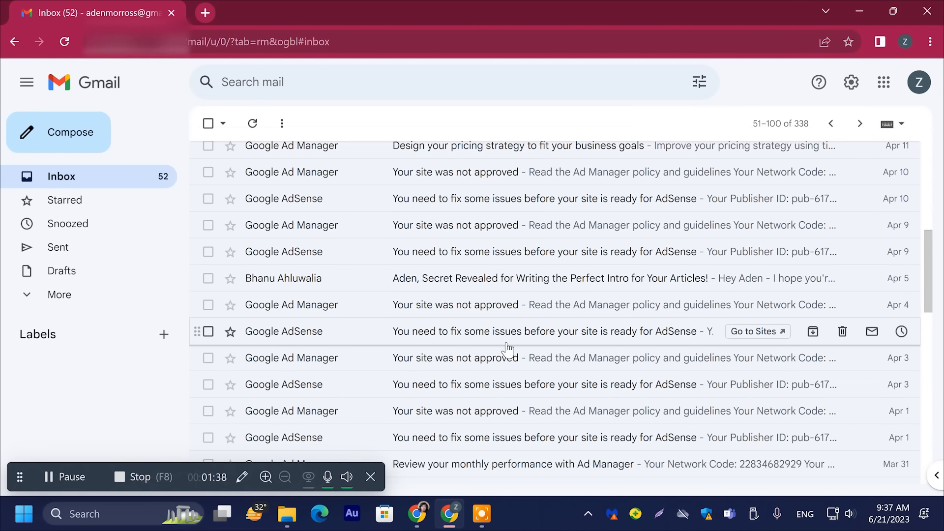
scroll(508, 349, down, 1)
scroll(487, 359, down, 1)
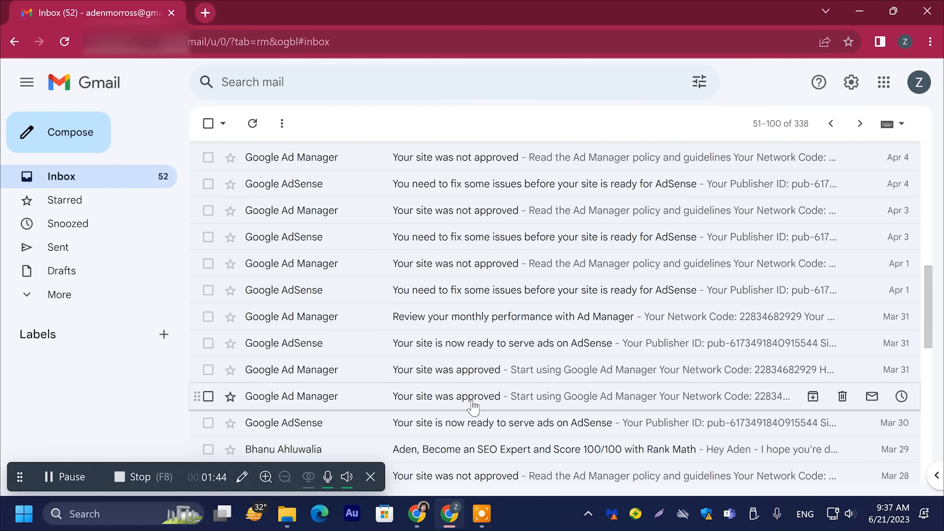
scroll(487, 418, down, 1)
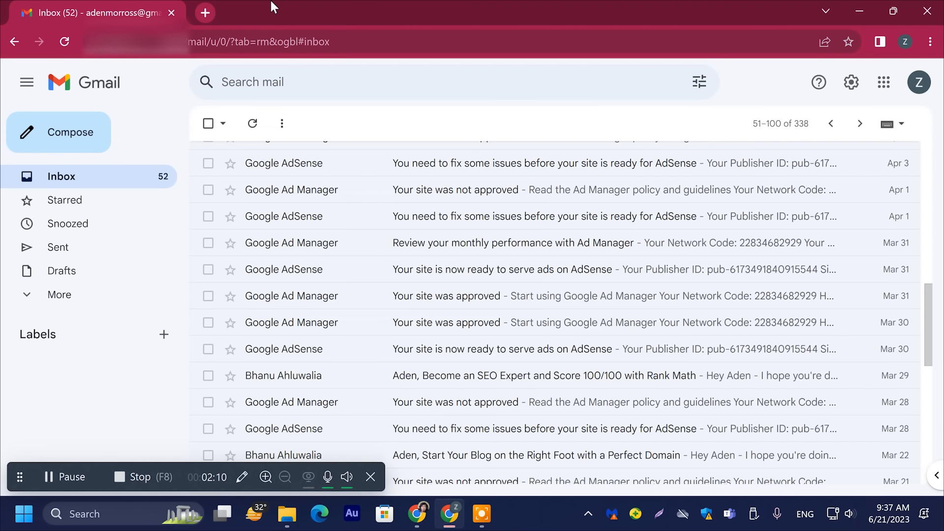
- Switch to the other Chrome window, open the QR Code Generator site in a new tab and review its page down to the footer
click(416, 513)
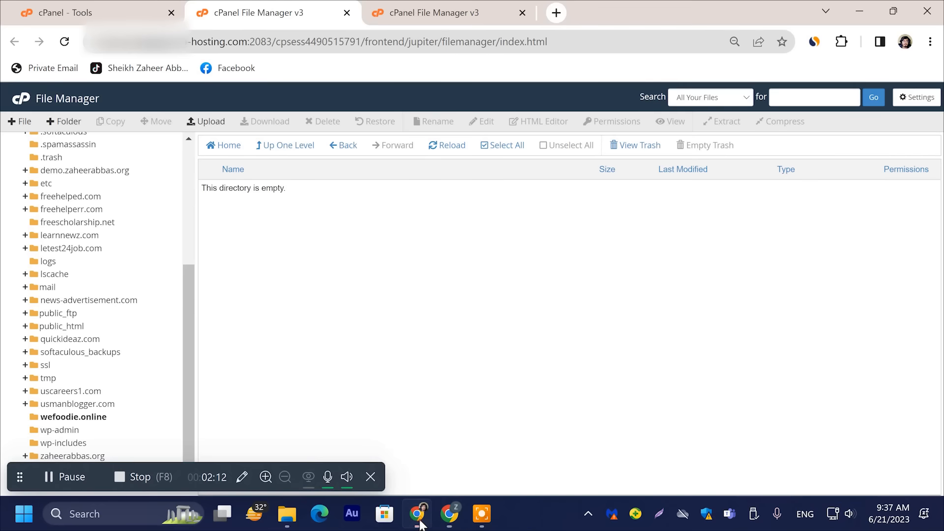
click(450, 8)
click(556, 13)
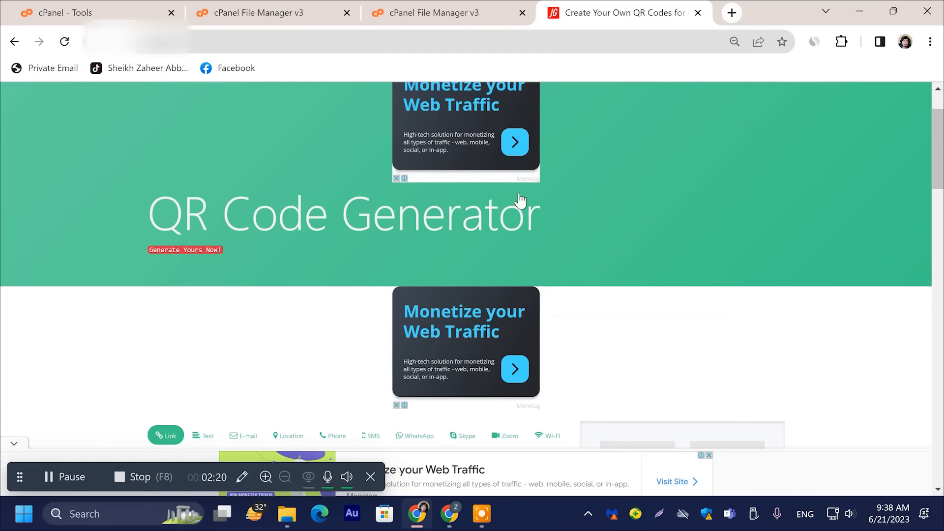
scroll(488, 276, down, 15)
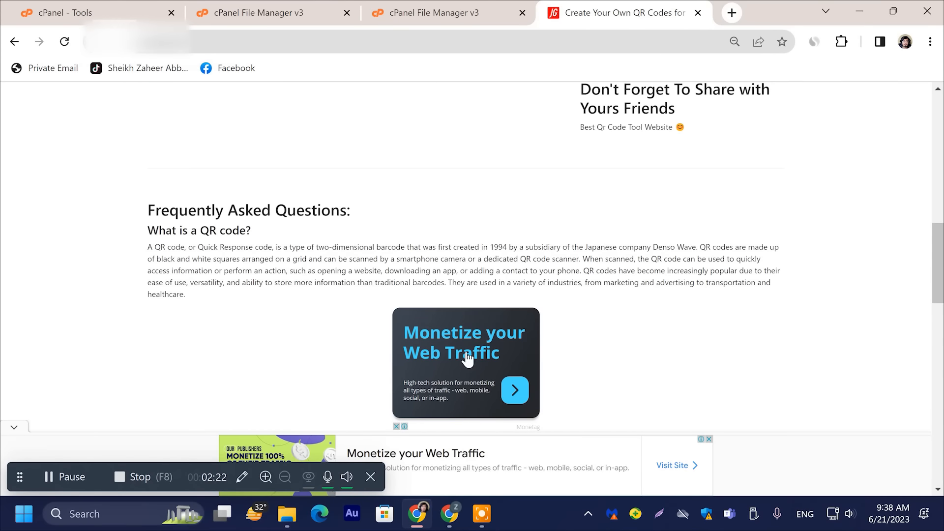
scroll(467, 360, down, 12)
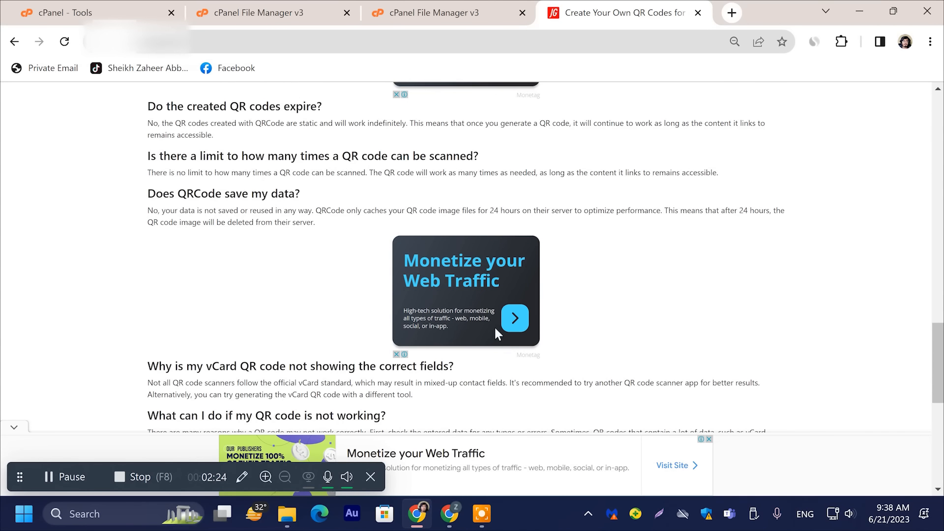
scroll(495, 334, down, 8)
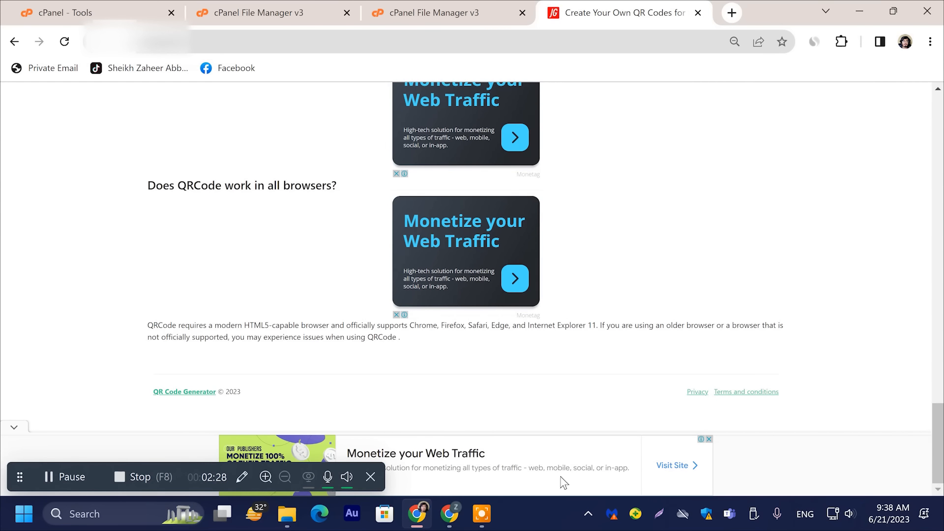
scroll(859, 432, up, 20)
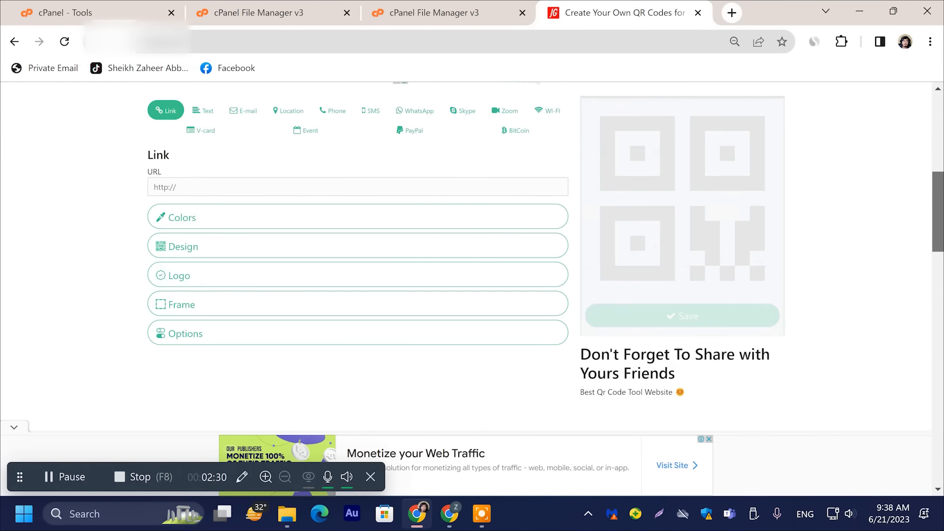
scroll(695, 238, up, 10)
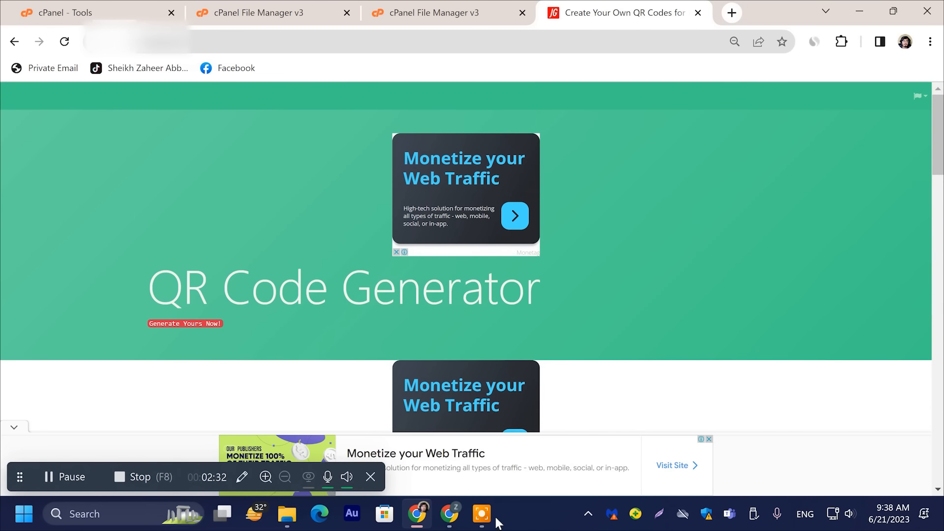
click(449, 513)
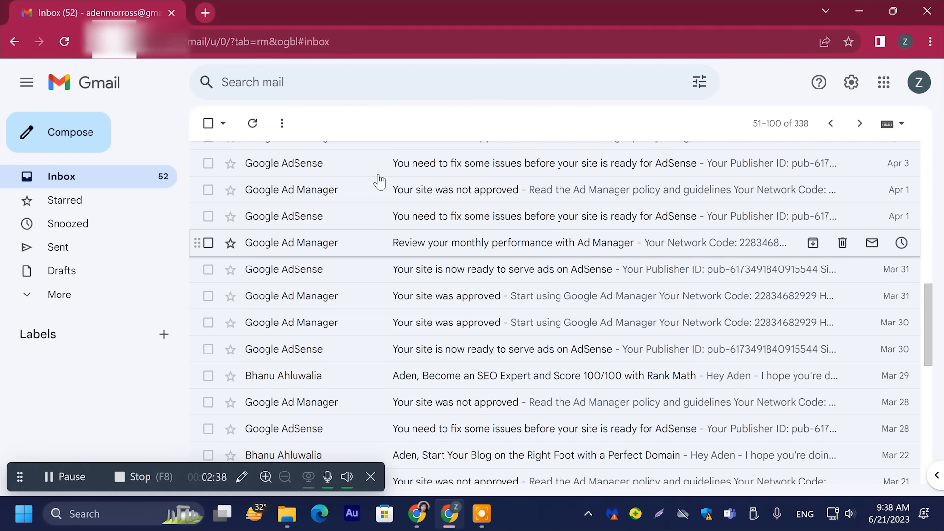
click(427, 517)
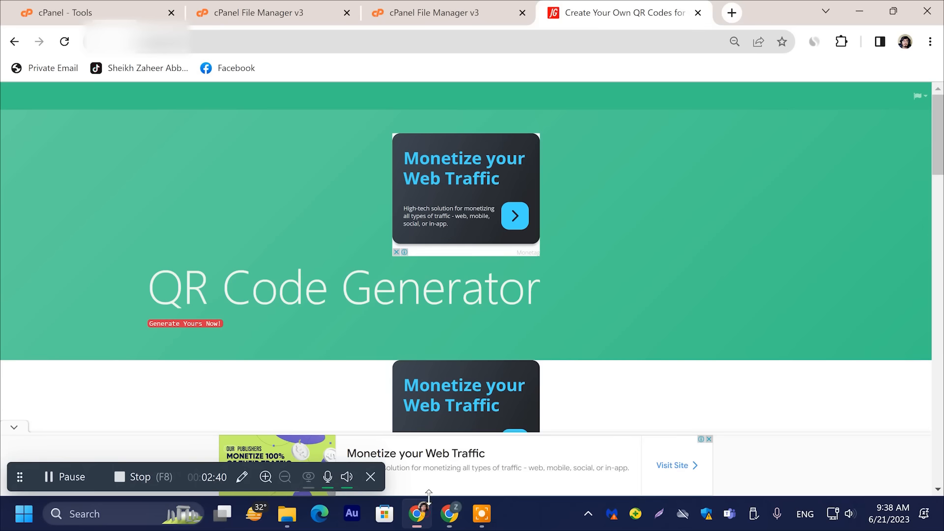
scroll(472, 256, down, 10)
scroll(264, 263, up, 5)
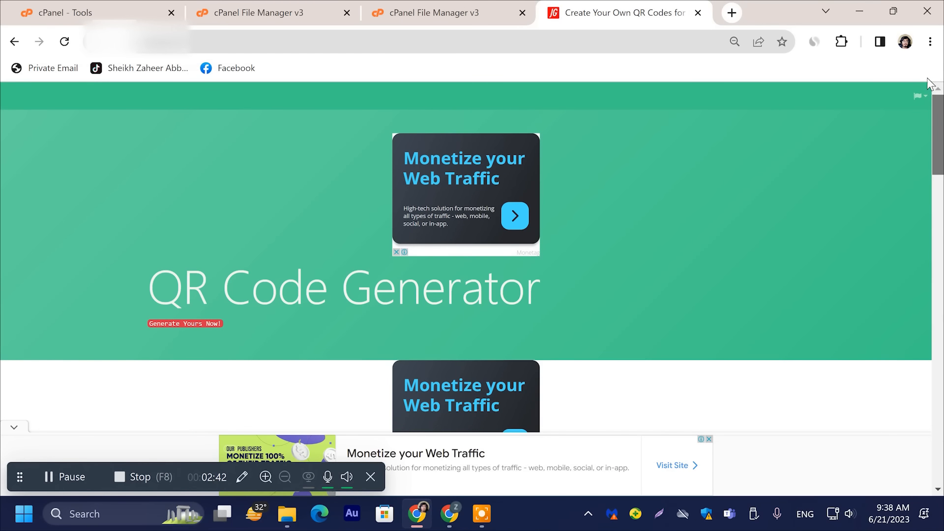
- Show the generator's Text form, followed by its E-mail form
scroll(263, 263, down, 3)
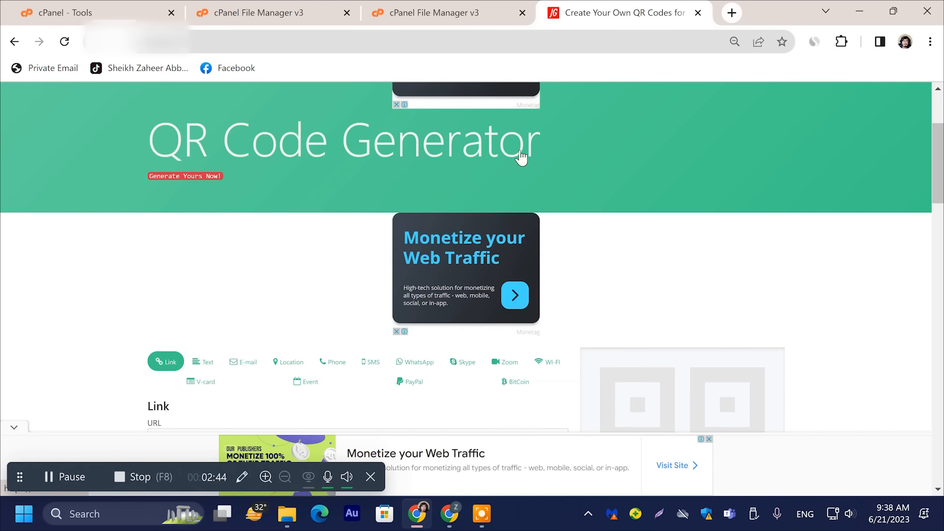
drag(936, 182, 935, 208)
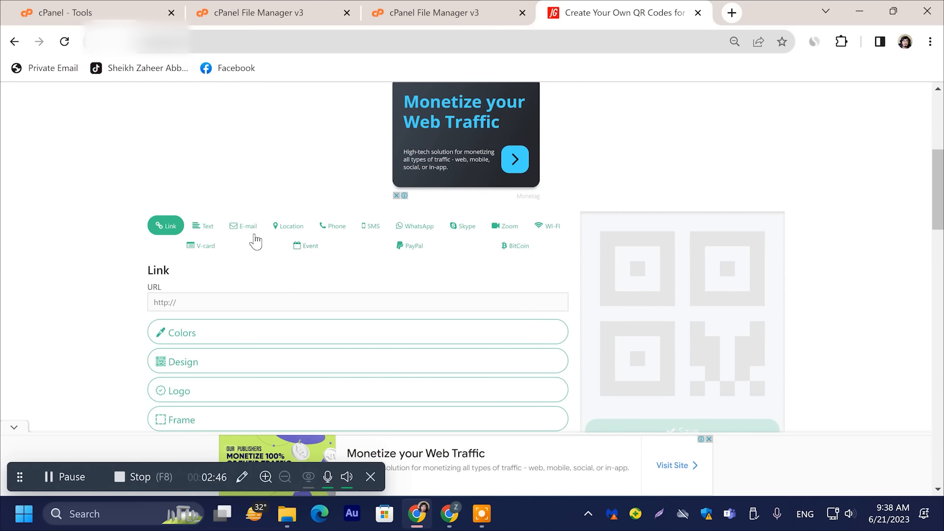
click(218, 228)
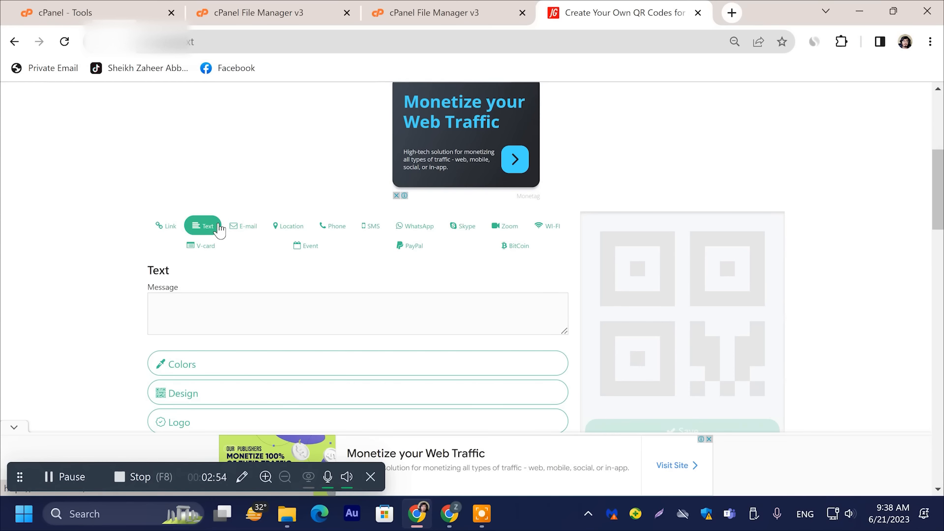
click(244, 227)
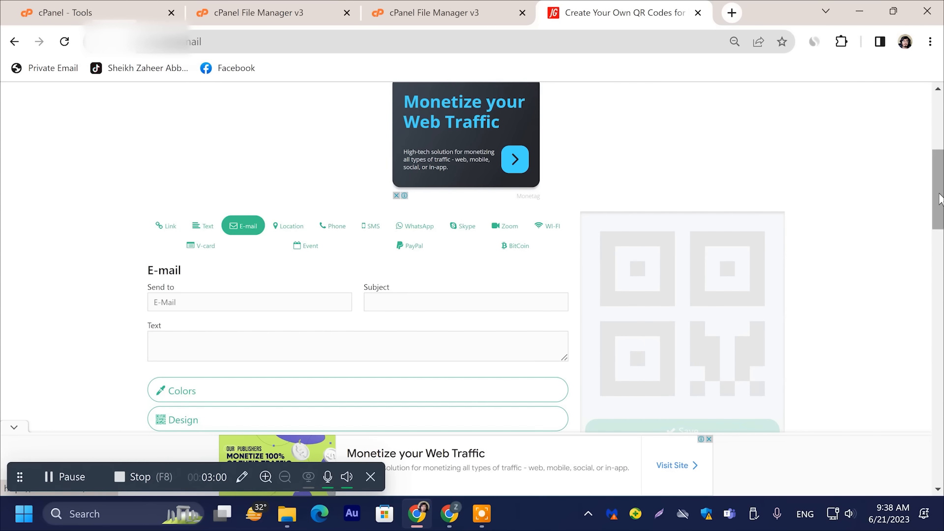
- Check the page's footer and turn on ad blocking for the QR Code Generator site with the AdBlock extension
drag(938, 192, 938, 444)
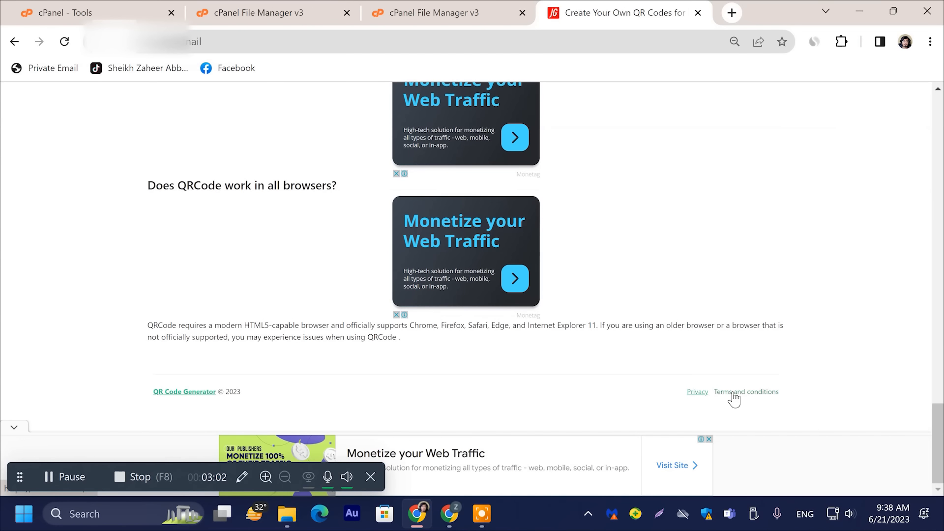
scroll(275, 300, up, 1)
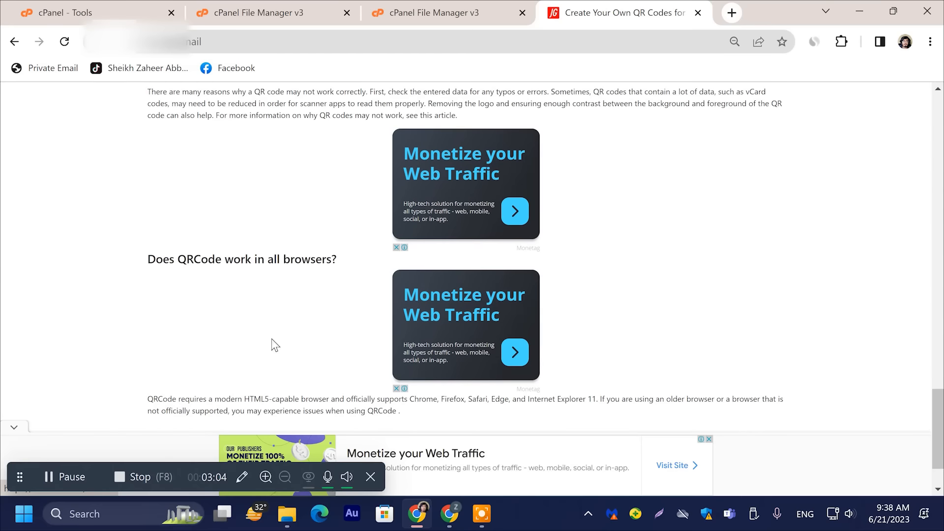
click(845, 45)
click(757, 151)
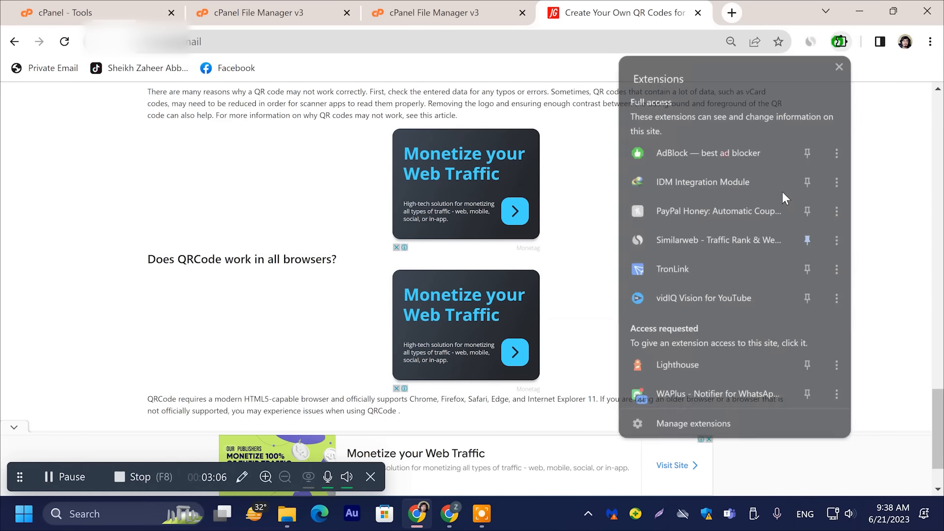
click(774, 268)
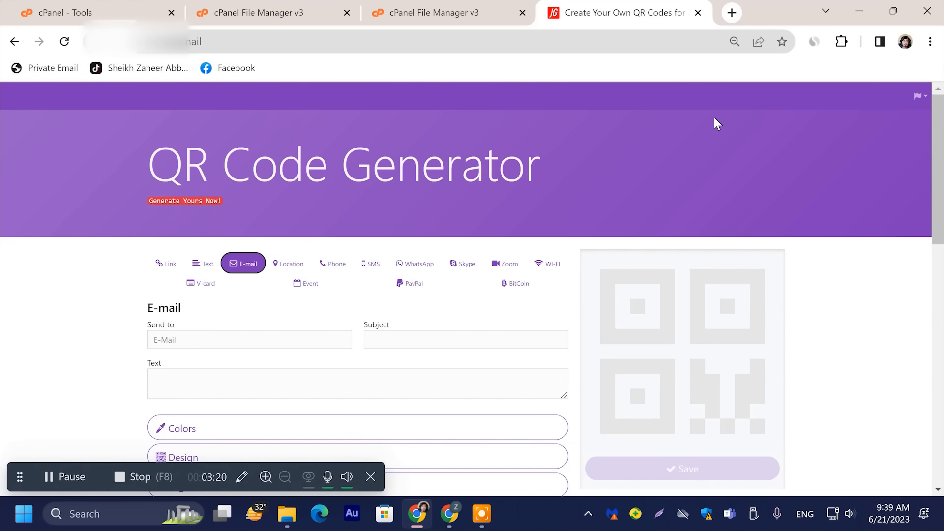
- Examine the page's generator form and FAQ content, and select the whole Frequently Asked Questions text
scroll(318, 183, down, 3)
scroll(182, 168, up, 3)
scroll(524, 184, down, 6)
scroll(291, 316, down, 5)
scroll(227, 341, up, 4)
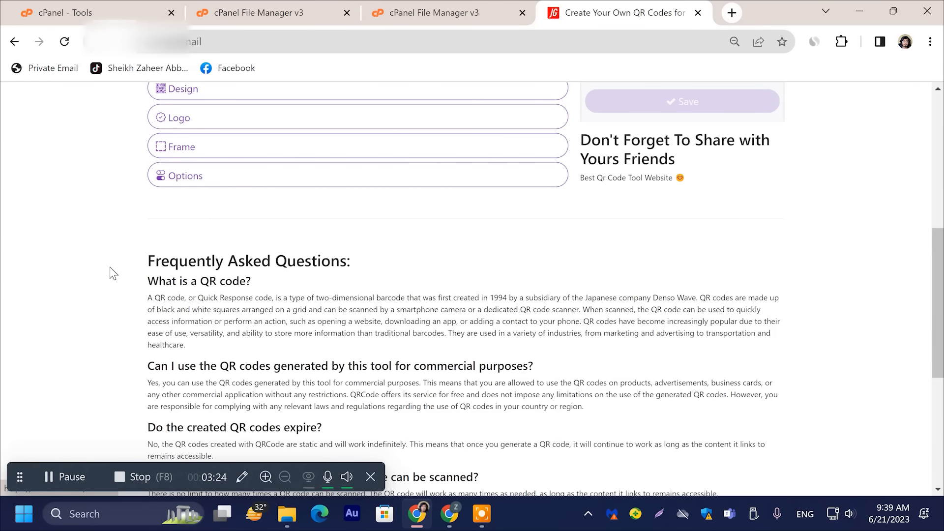
scroll(346, 333, down, 1)
drag(110, 266, 695, 474)
scroll(708, 408, up, 15)
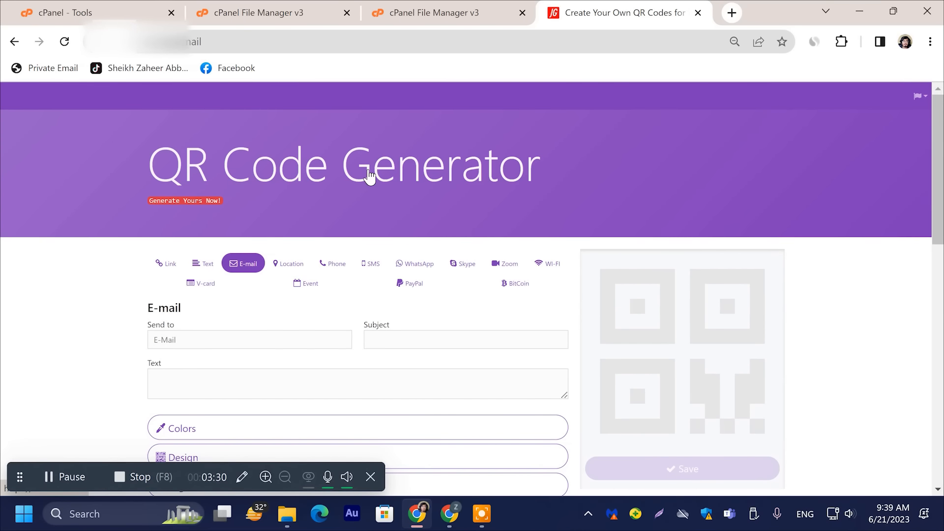
- Open the site's Privacy Policy from the page footer
scroll(759, 205, down, 20)
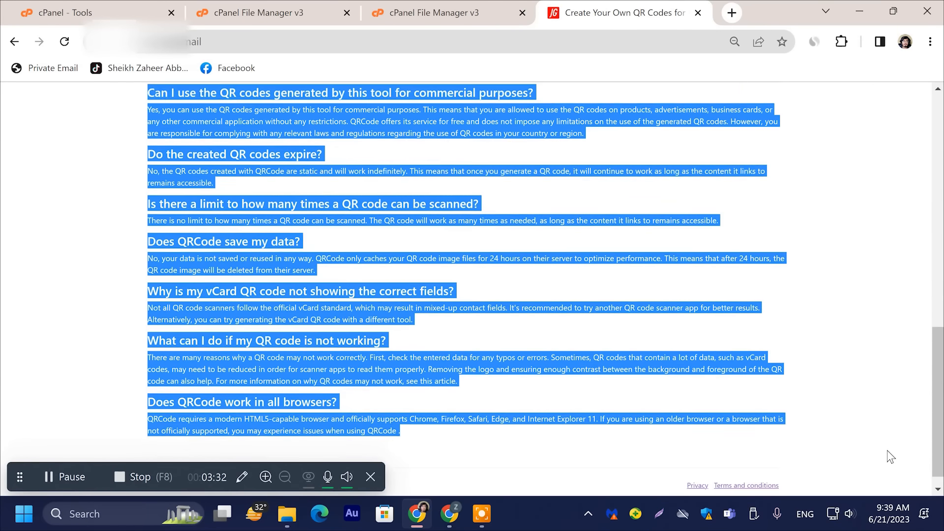
click(697, 468)
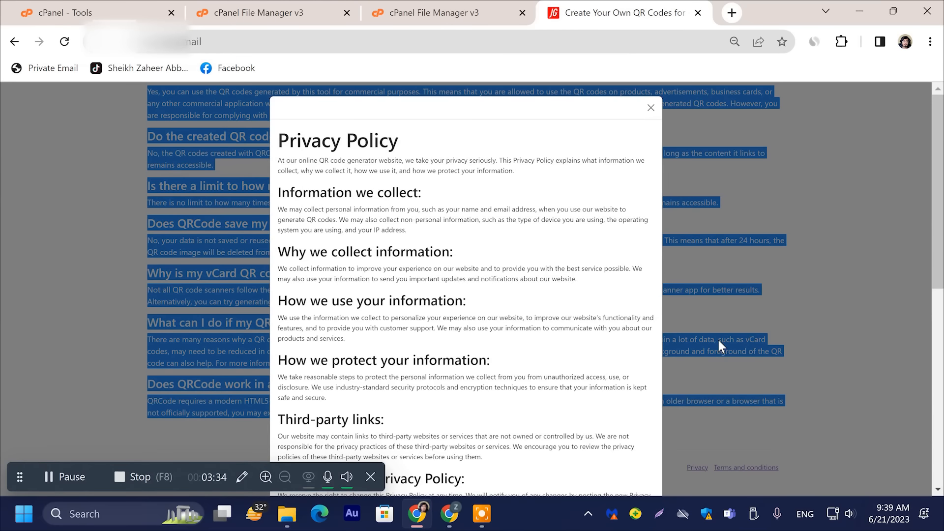
- Close the Privacy Policy, and view and dismiss the site's Terms and conditions
click(719, 346)
click(725, 467)
click(822, 438)
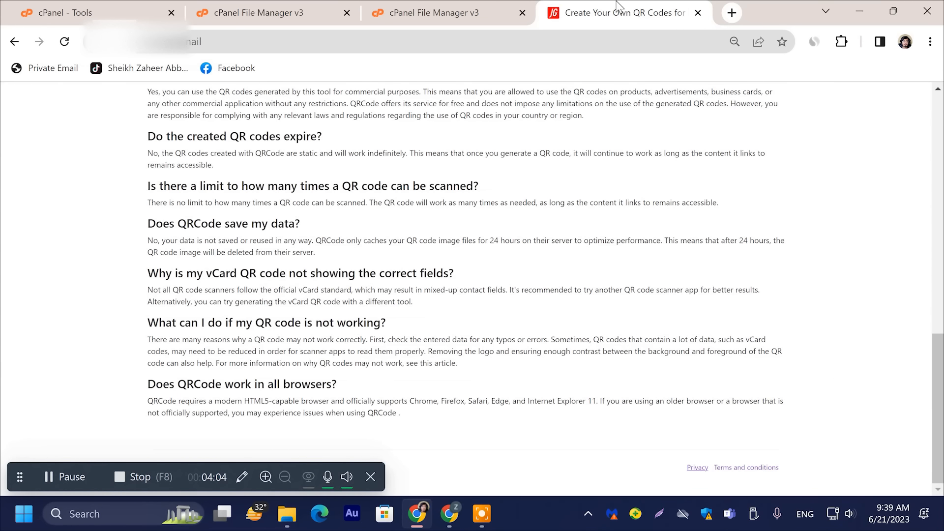
- Open a fresh cPanel File Manager from Tools, show the wefoodie.online folder, and close the duplicate File Manager
click(271, 7)
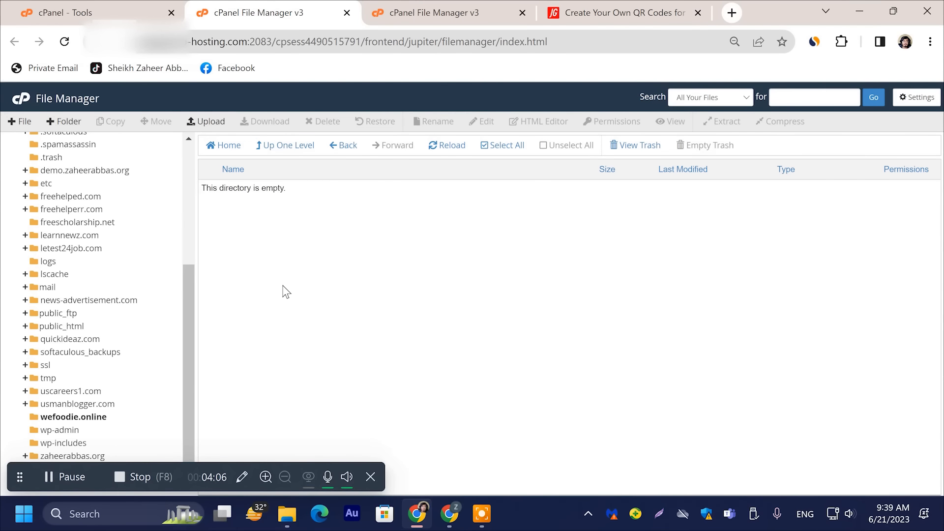
click(98, 422)
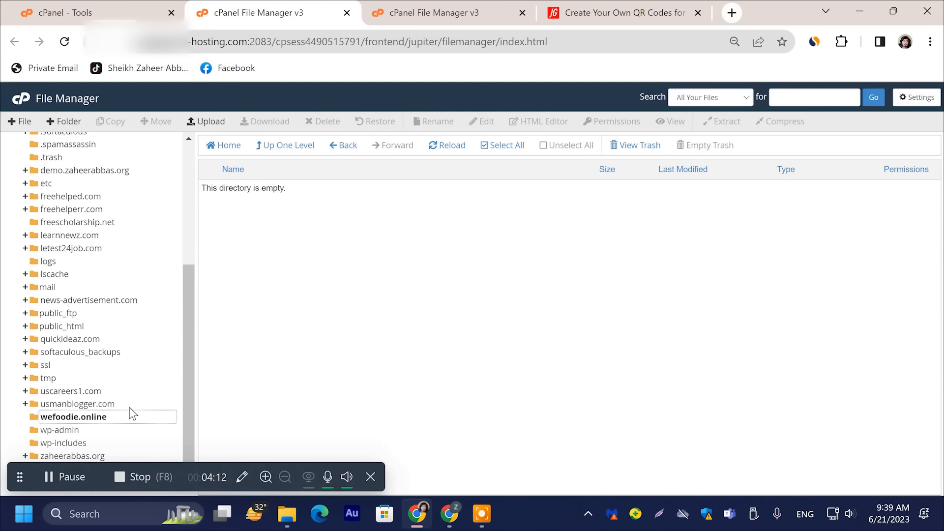
click(80, 6)
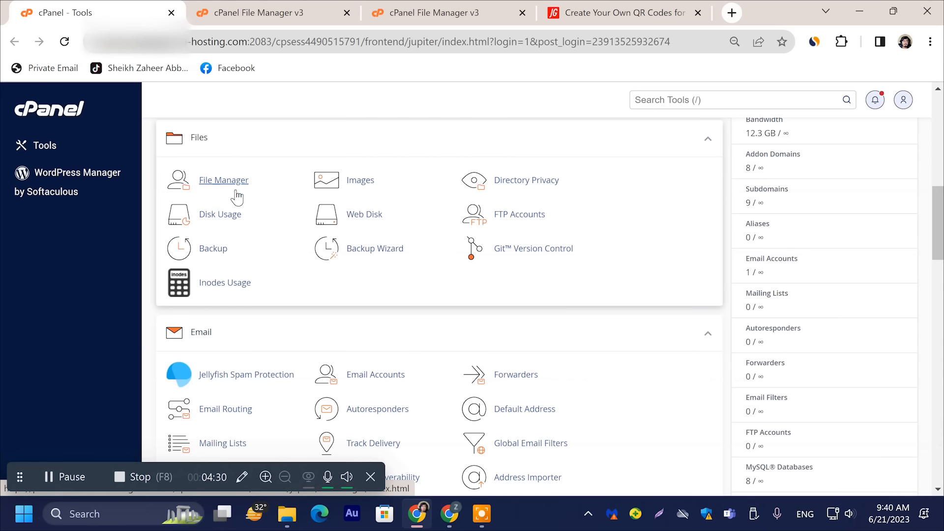
right_click(217, 185)
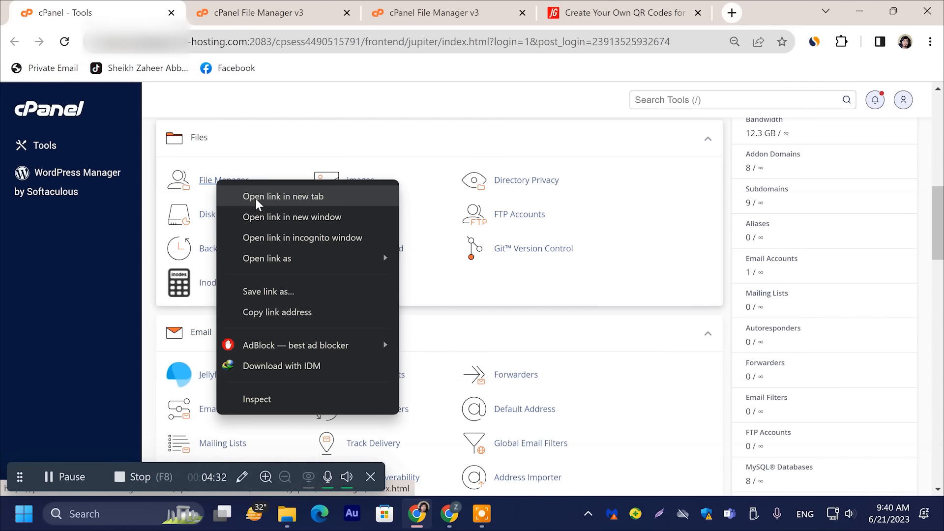
click(255, 199)
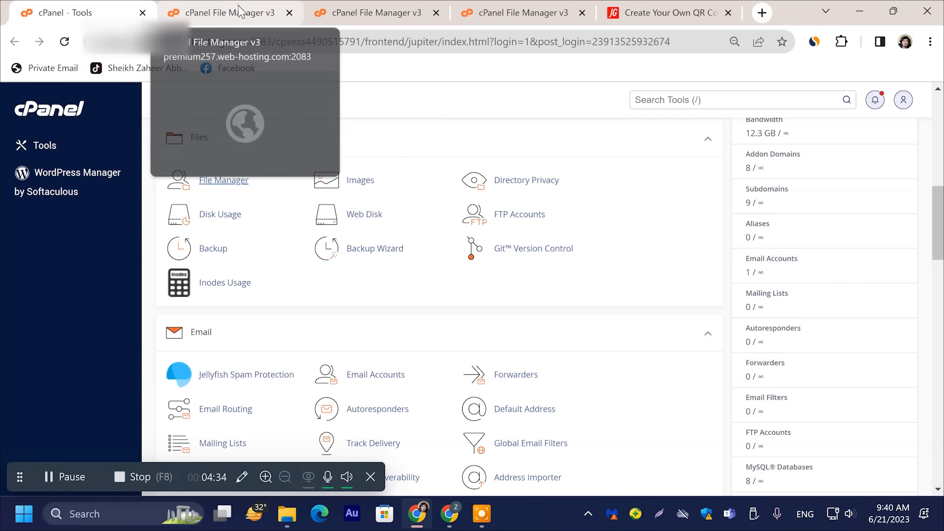
click(239, 11)
scroll(99, 399, down, 5)
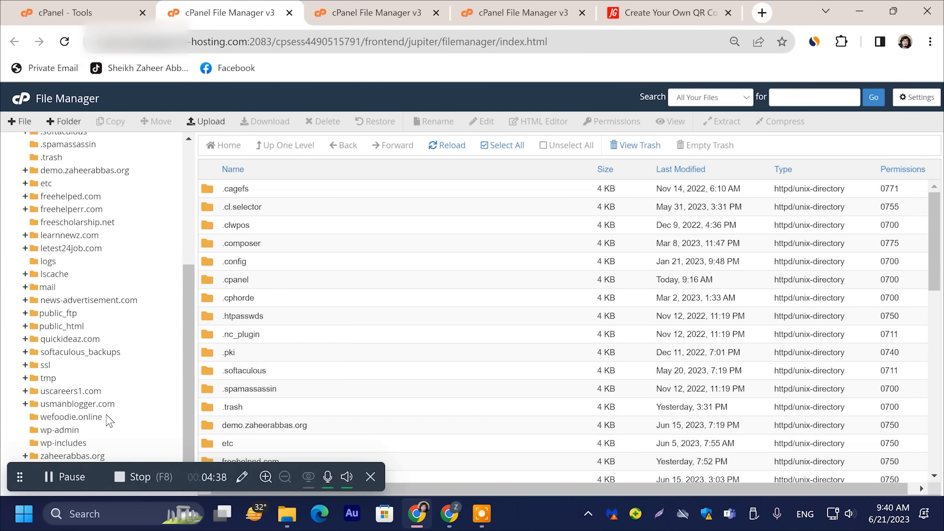
click(95, 418)
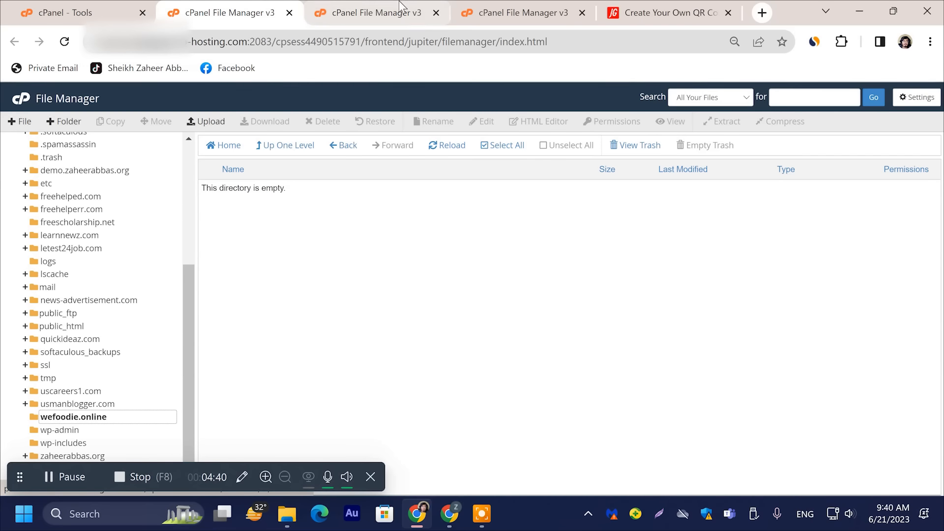
click(436, 13)
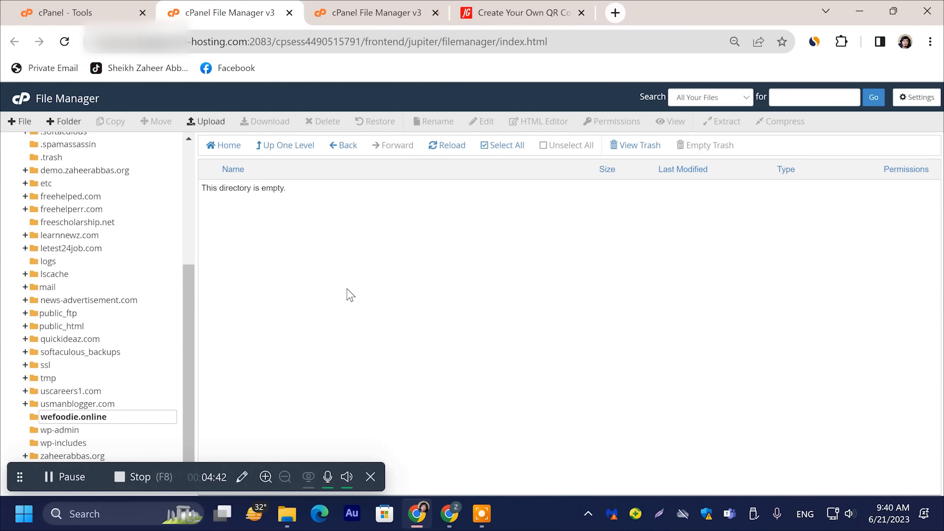
- Upload qrcdr_v5.3.5_2.zip from the Webss folder on drive D into the wefoodie.online directory
click(217, 125)
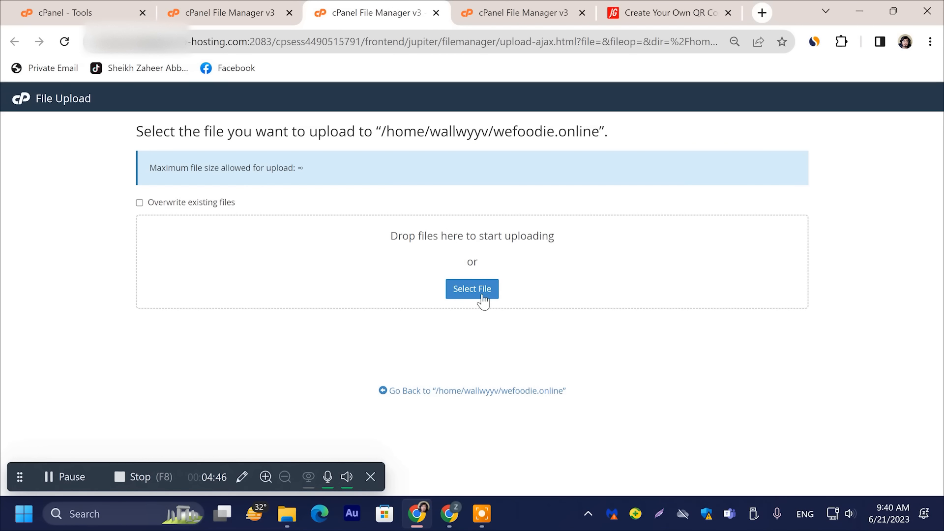
click(470, 296)
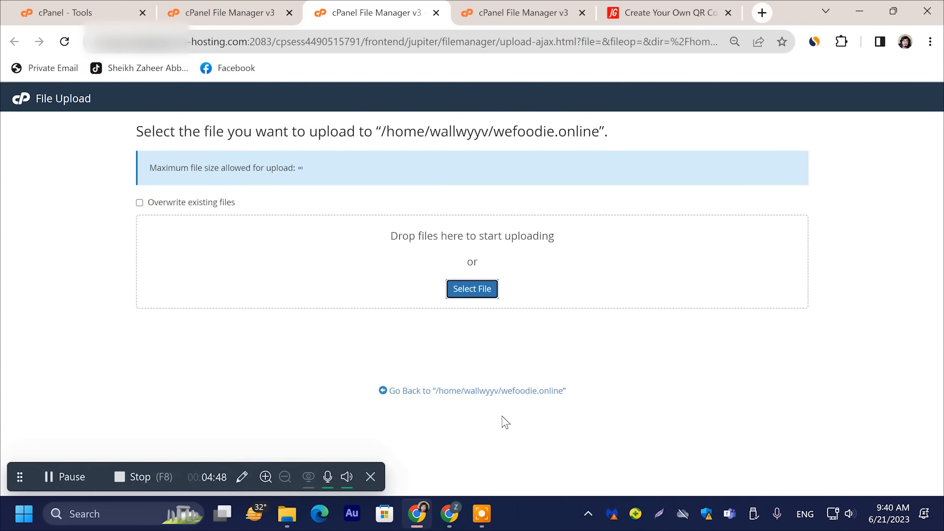
click(287, 513)
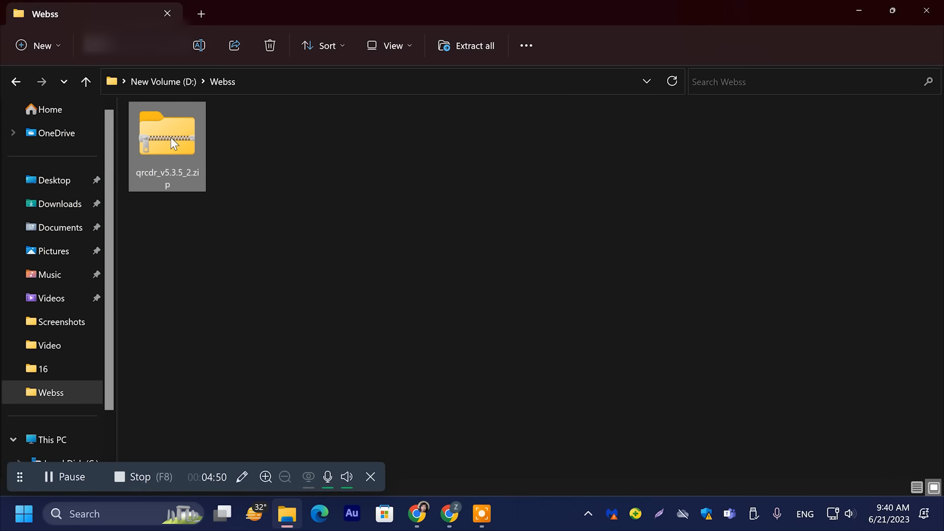
drag(219, 164, 226, 192)
drag(191, 156, 462, 297)
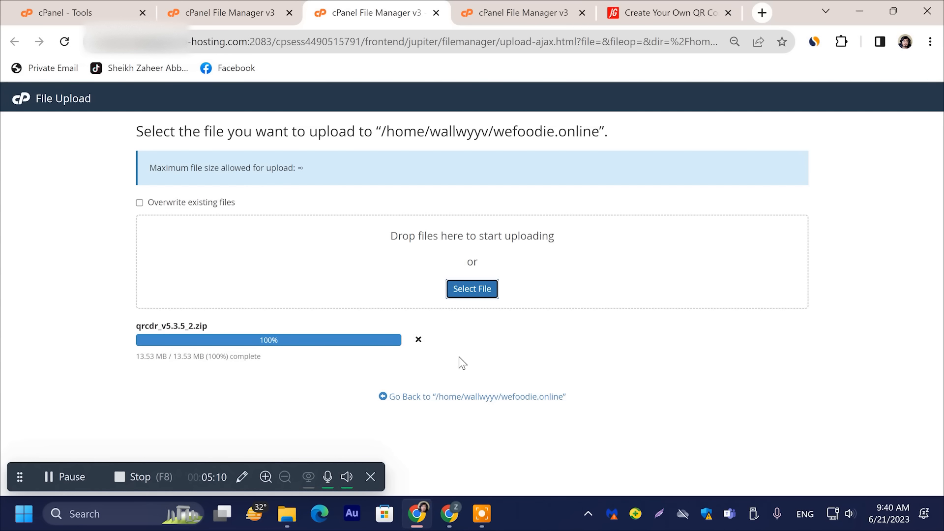
- Check the uploaded size and completion status of qrcdr_v5.3.5_2.zip by highlighting its progress text
triple_click(182, 355)
click(223, 375)
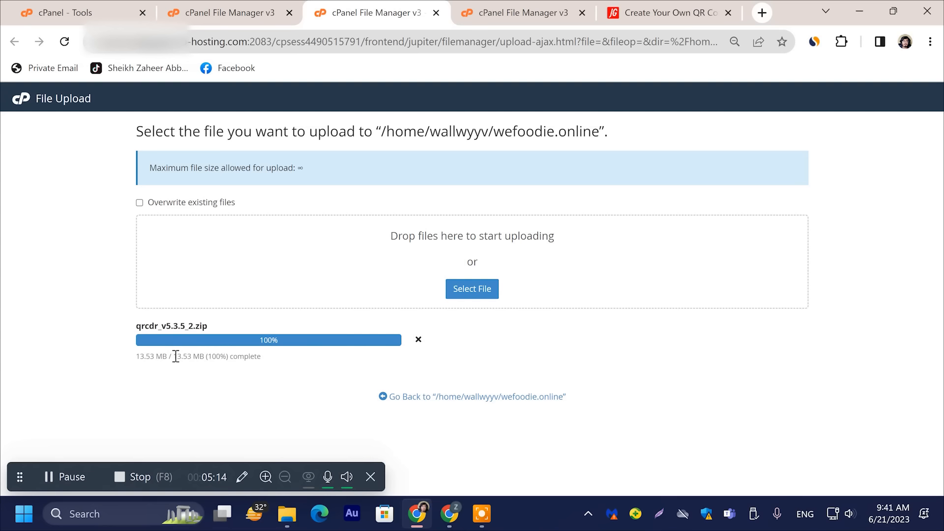
drag(174, 357, 138, 356)
click(291, 379)
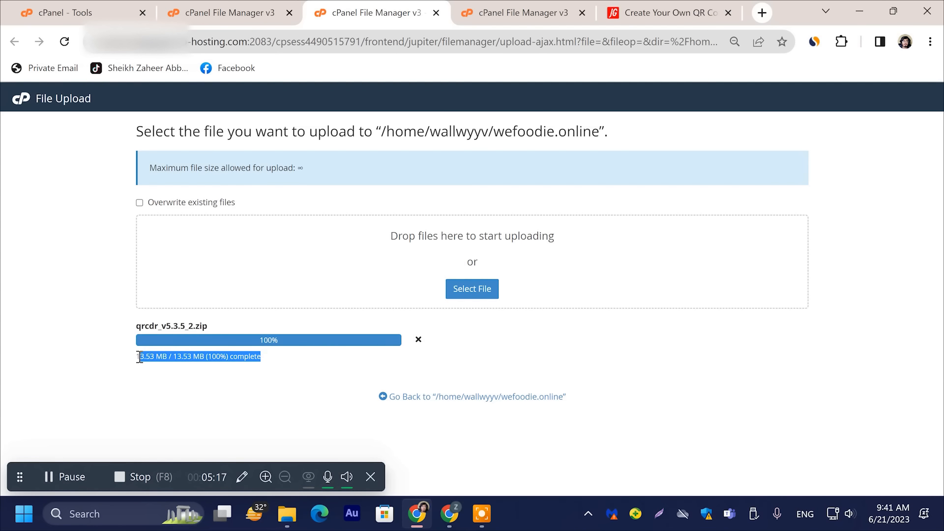
- Return to the wefoodie.online directory and extract qrcdr_v5.3.5_2.zip into /wefoodie.online
click(460, 398)
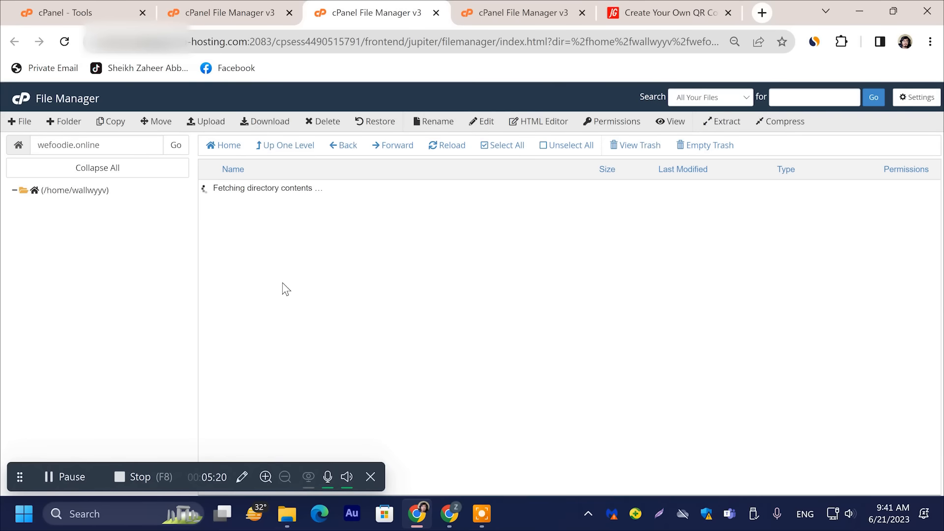
right_click(281, 189)
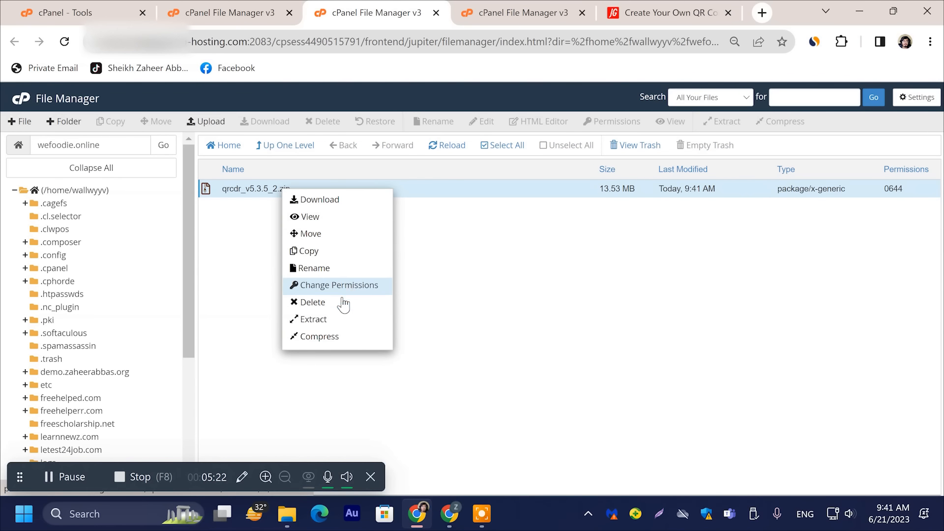
click(320, 320)
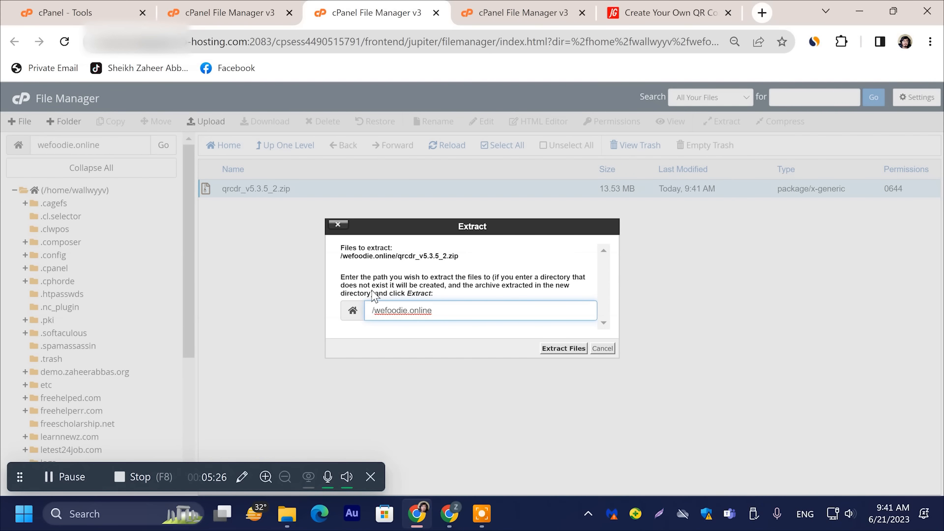
click(565, 352)
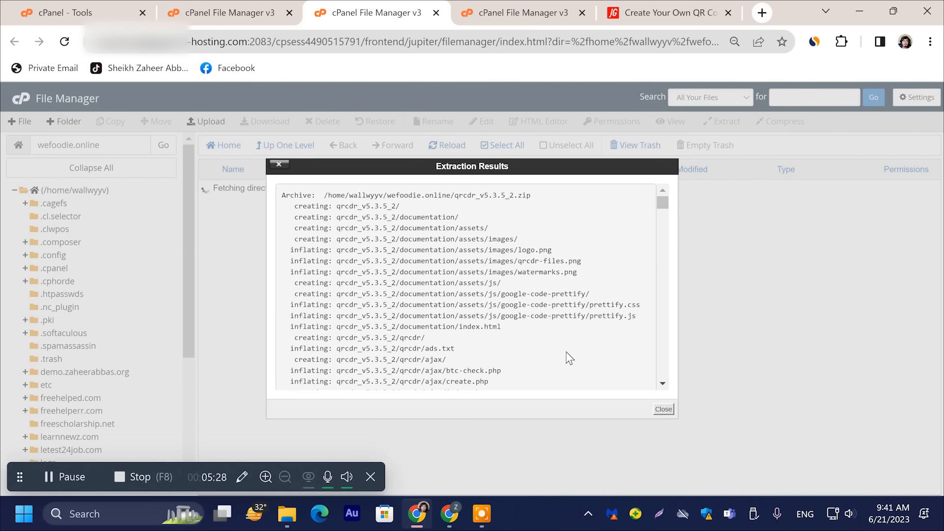
click(663, 409)
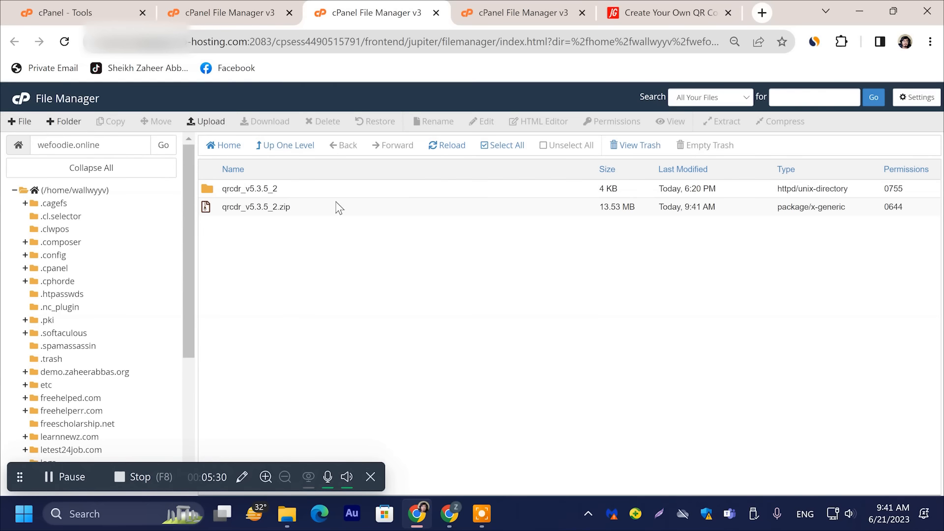
- Open the extracted qrcdr_v5.3.5_2 folder, look over its items, and go into the qrcdr subfolder
double_click(311, 190)
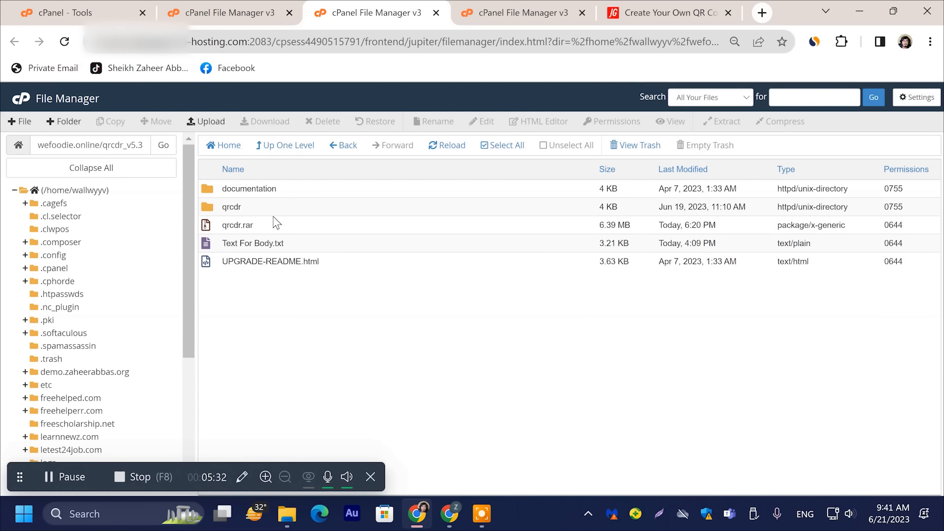
click(252, 207)
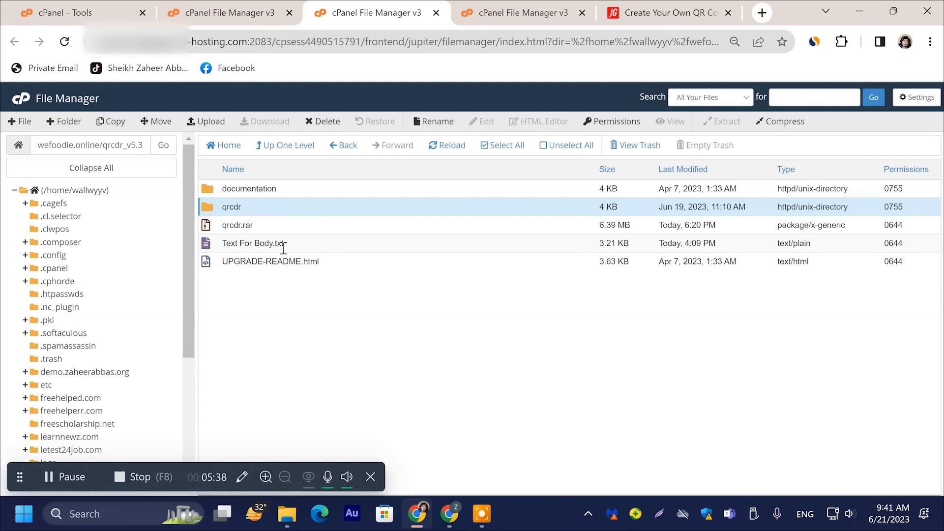
click(309, 243)
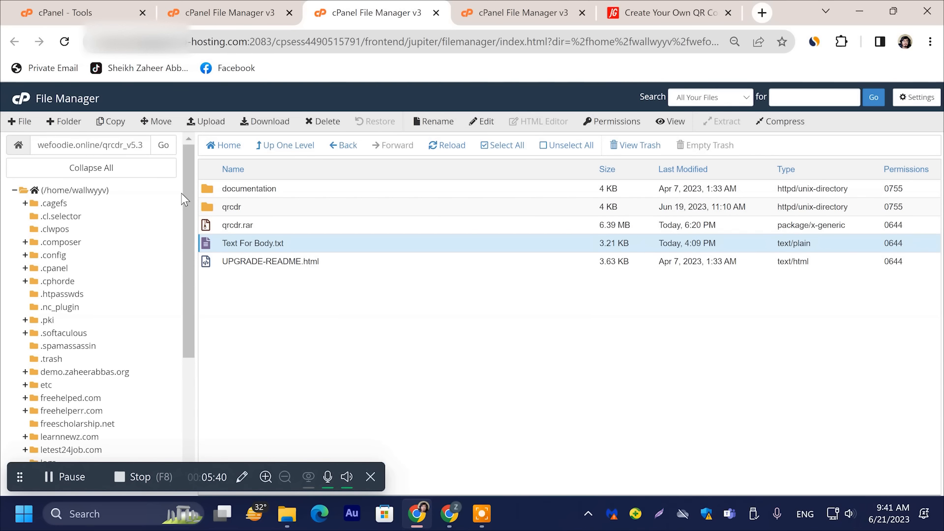
click(264, 210)
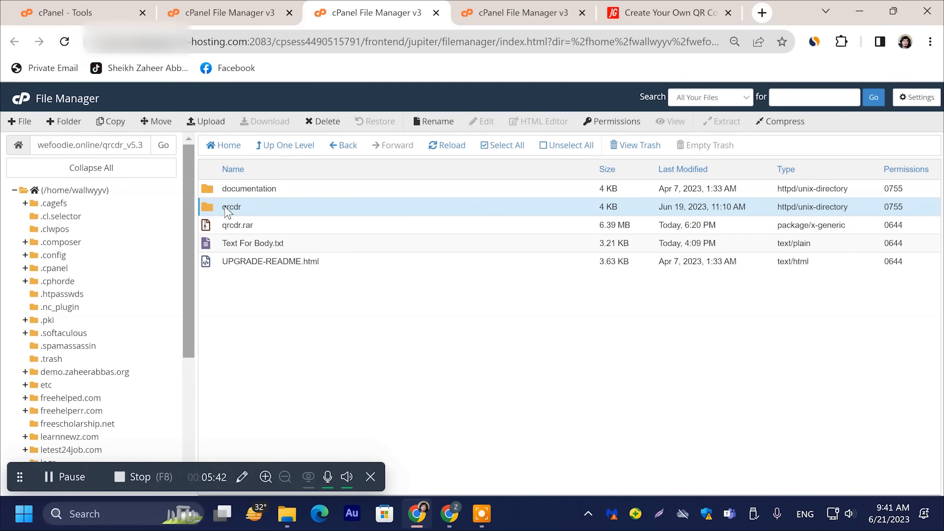
double_click(275, 212)
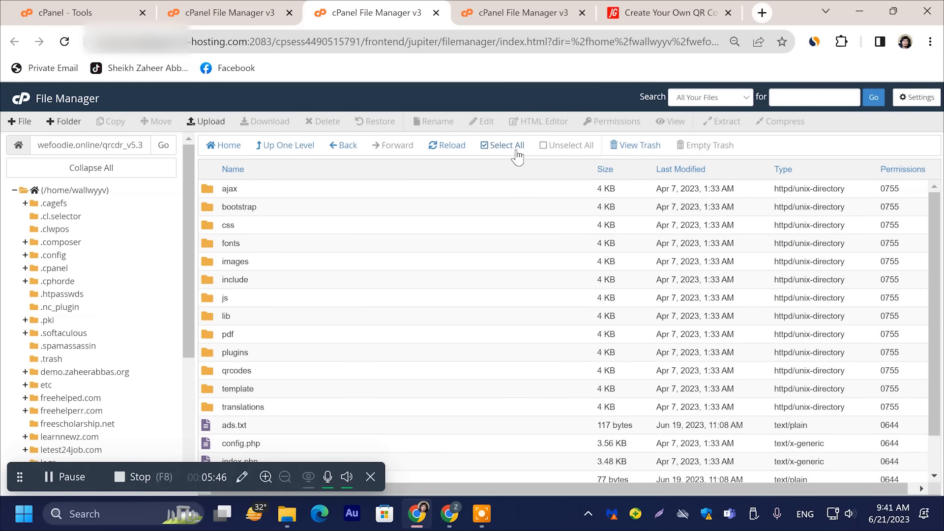
- Move all files and folders from the qrcdr subfolder to /wefoodie.online/
click(516, 152)
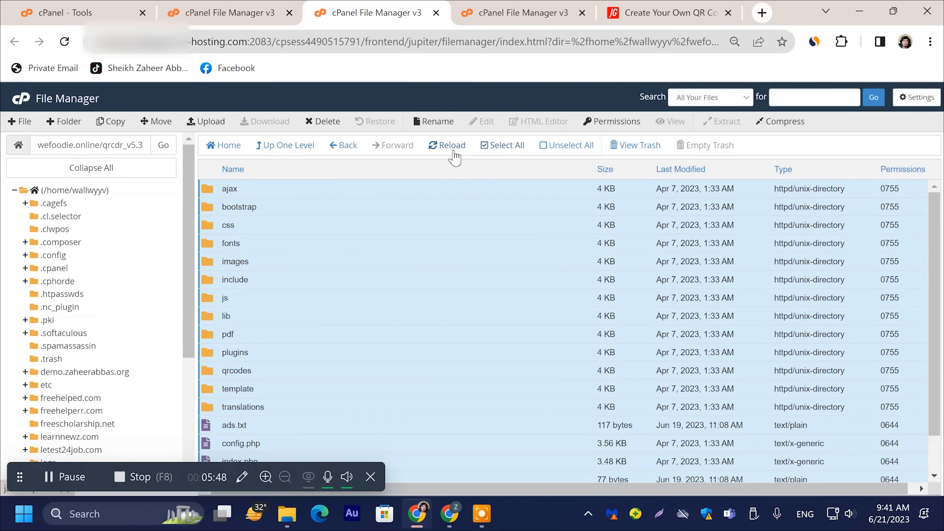
right_click(466, 196)
click(520, 204)
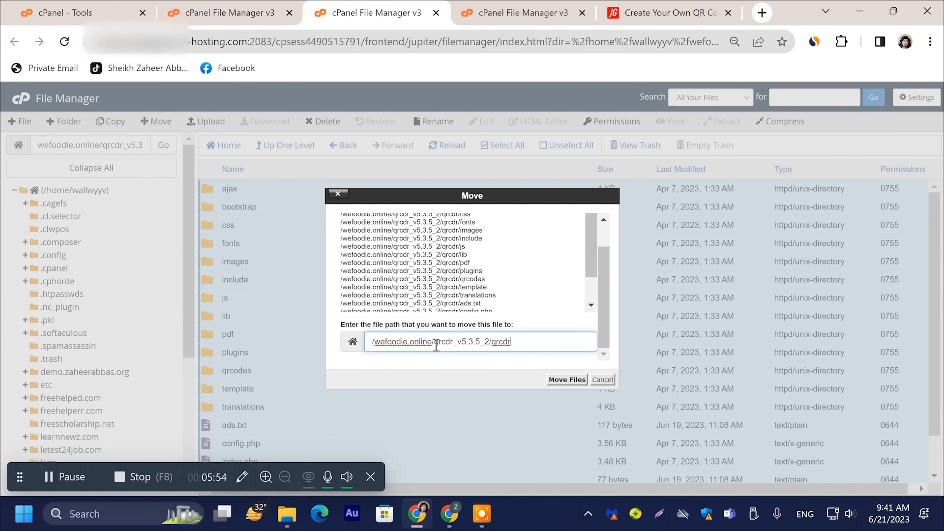
drag(434, 342, 534, 346)
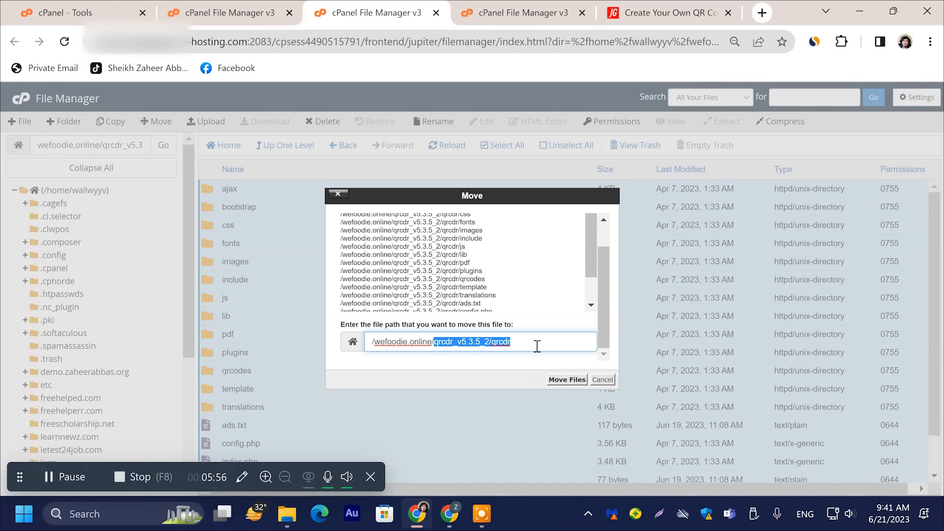
key(BackSpace)
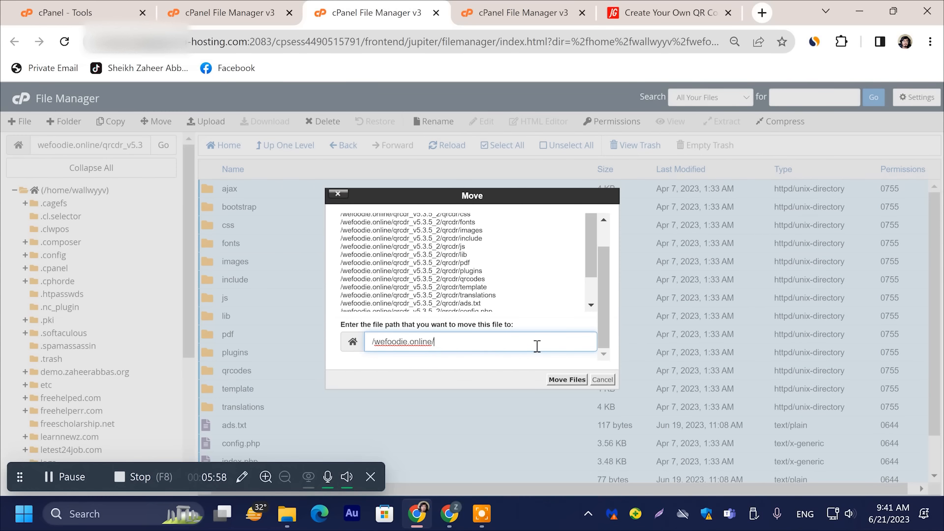
click(556, 384)
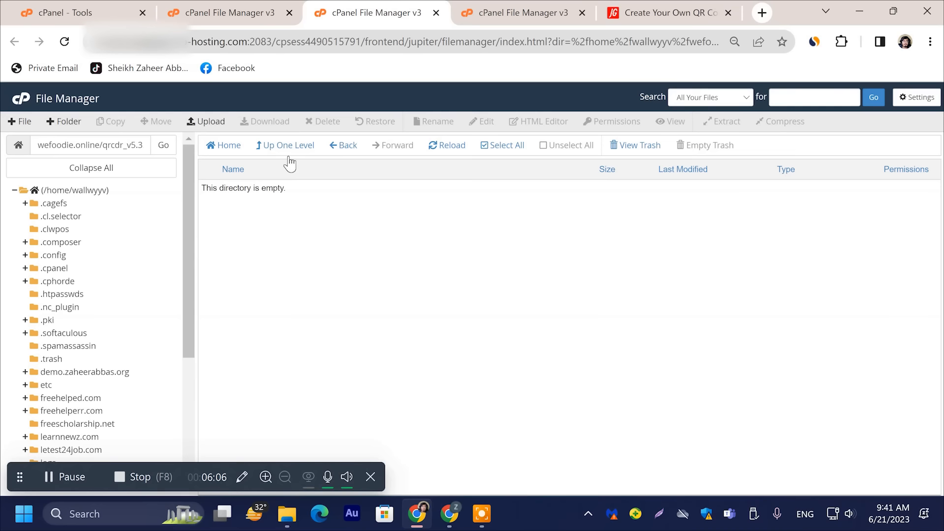
- Open the wefoodie.online folder and review the script files moved into it
scroll(131, 385, down, 4)
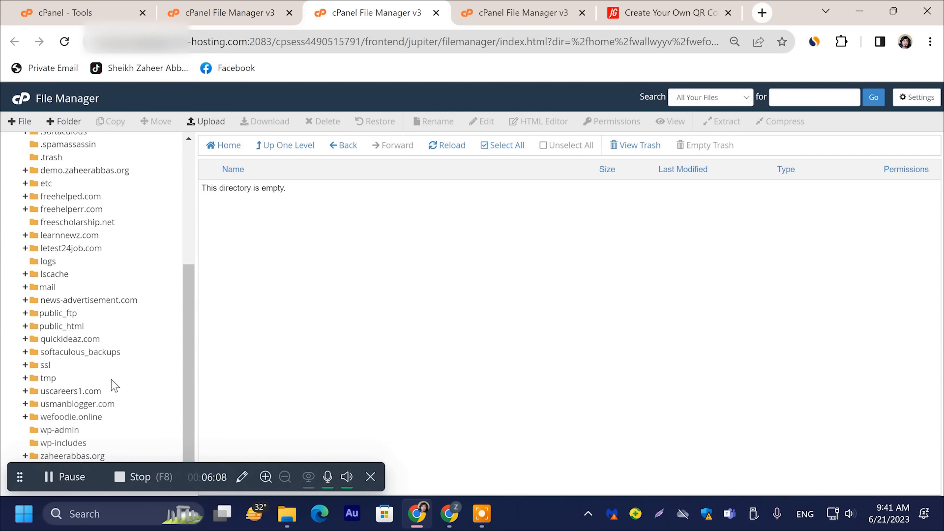
click(91, 417)
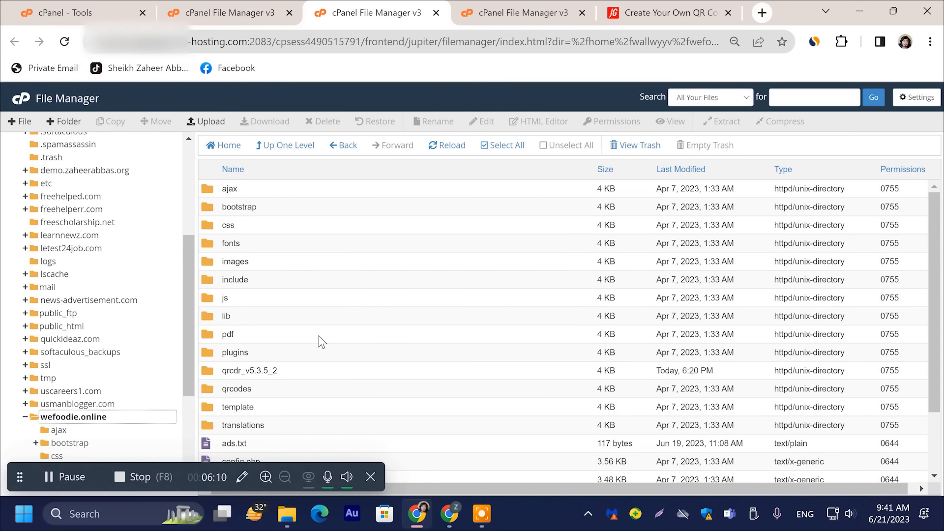
scroll(347, 359, down, 3)
scroll(375, 400, up, 3)
scroll(336, 315, down, 2)
scroll(344, 231, up, 2)
- Close the example QR code site and load wefoodie.online in a new browser tab
click(726, 15)
key(ctrl+t)
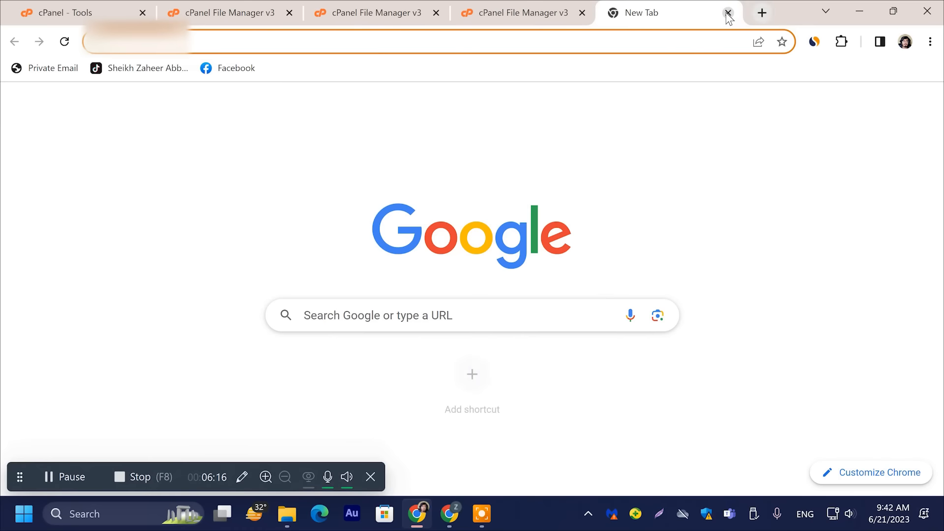
text(we)
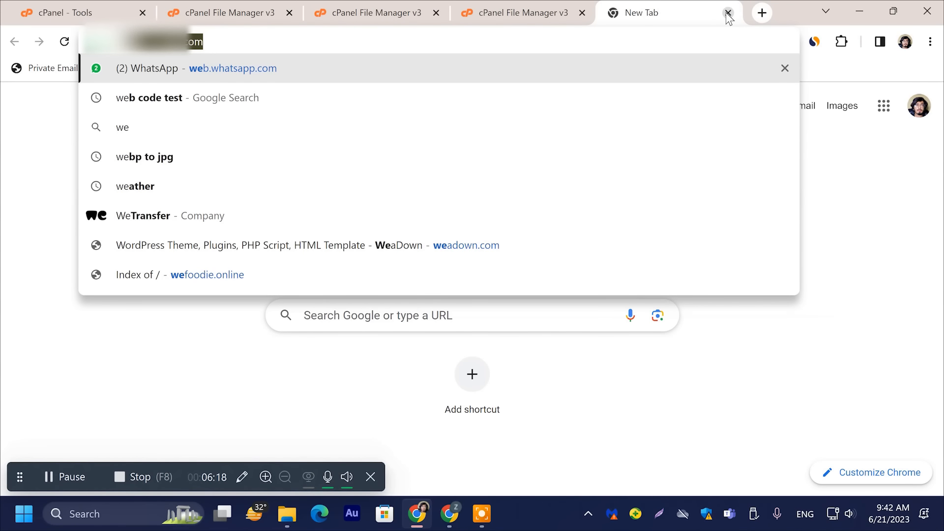
text(f)
key(Return)
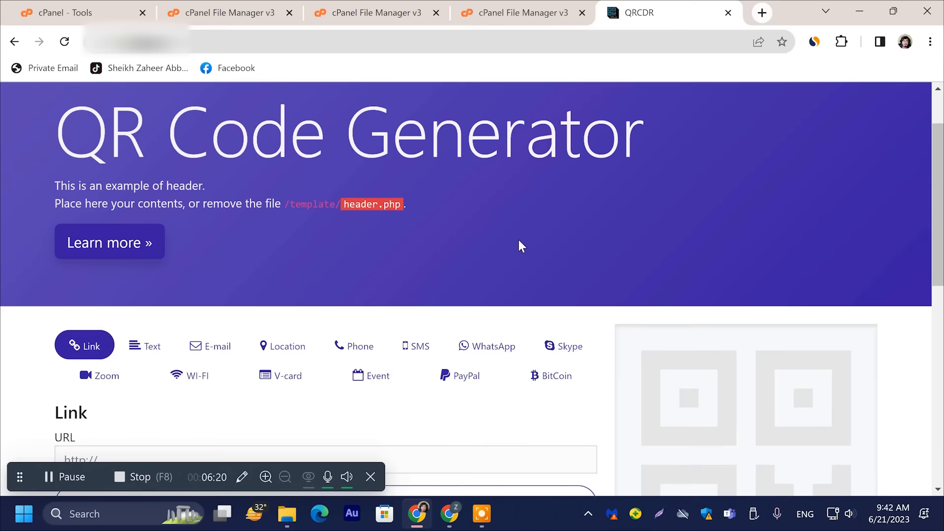
- Look over the deployed QR code site from its header down to the sidebar and footer placeholders
scroll(521, 246, down, 7)
mouse_move(938, 425)
mouse_down()
mouse_move(937, 213)
mouse_move(937, 427)
mouse_up()
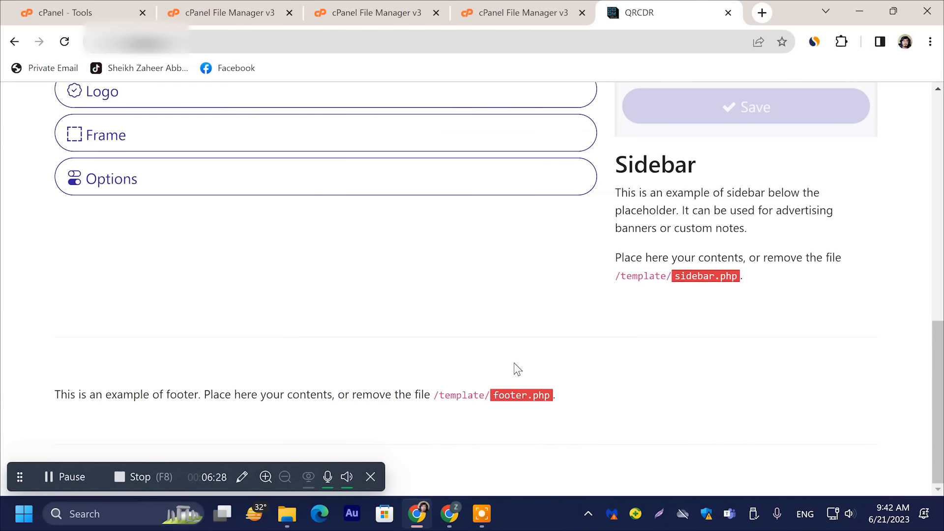
scroll(596, 382, up, 10)
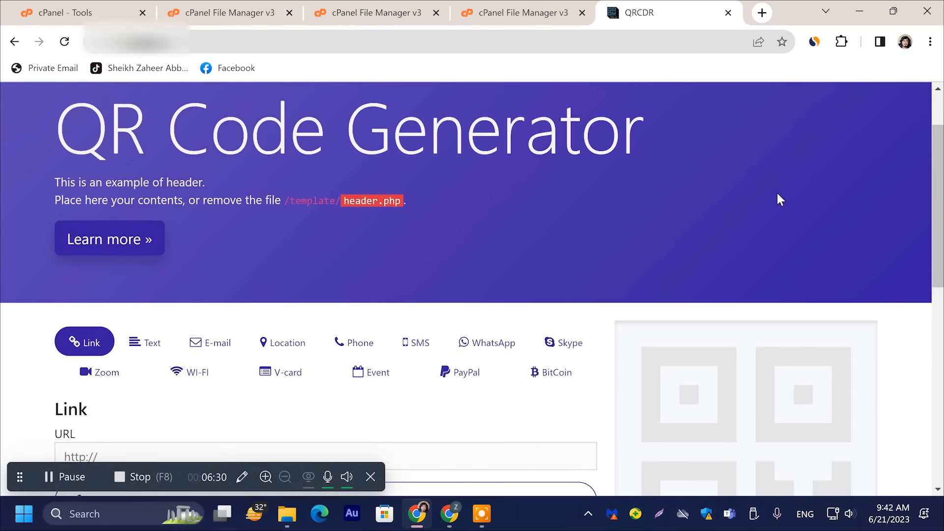
- Search Google for "privacy policy generator" in a new browser tab and open the privacypolicygenerator.info result
click(761, 13)
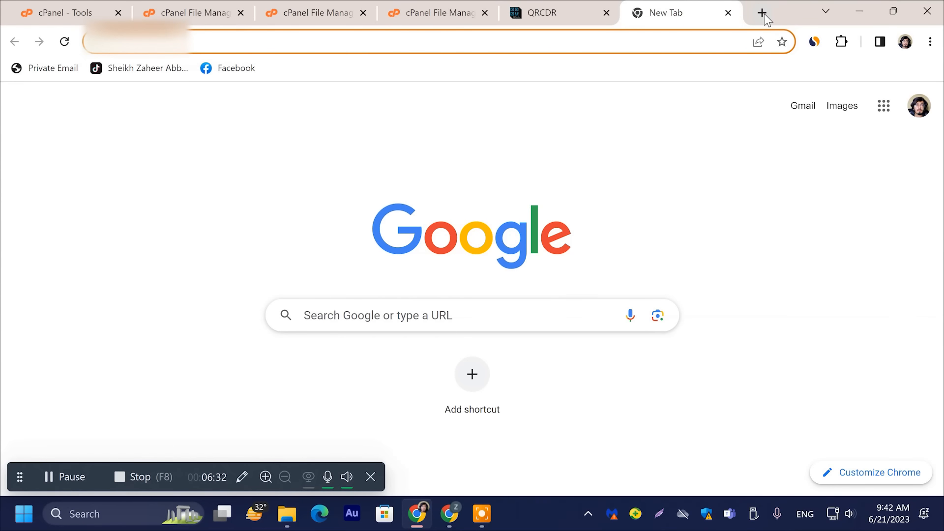
text(pr)
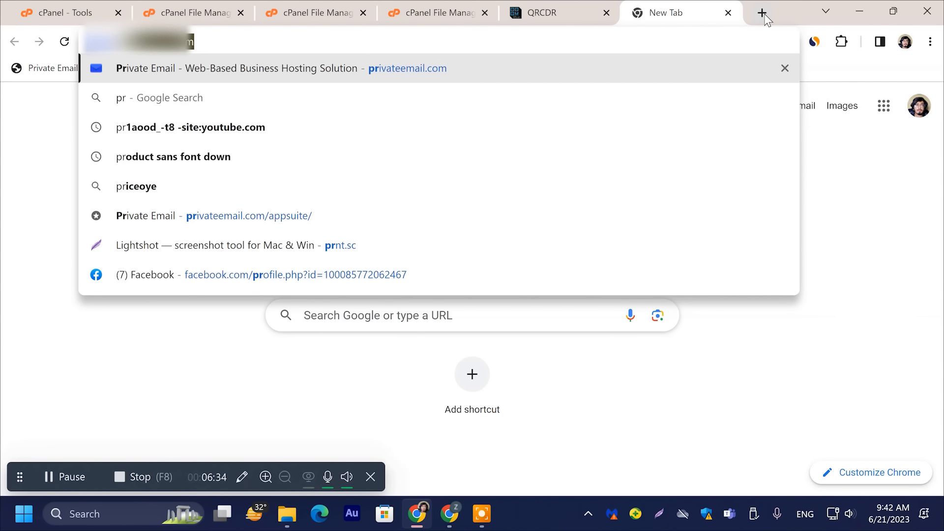
text(ivac)
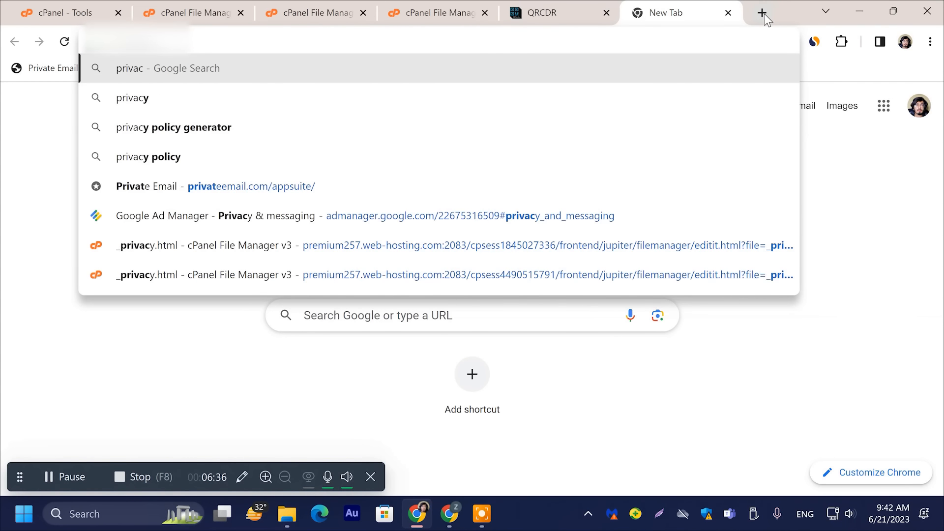
key(Down)
key(Down)
key(Return)
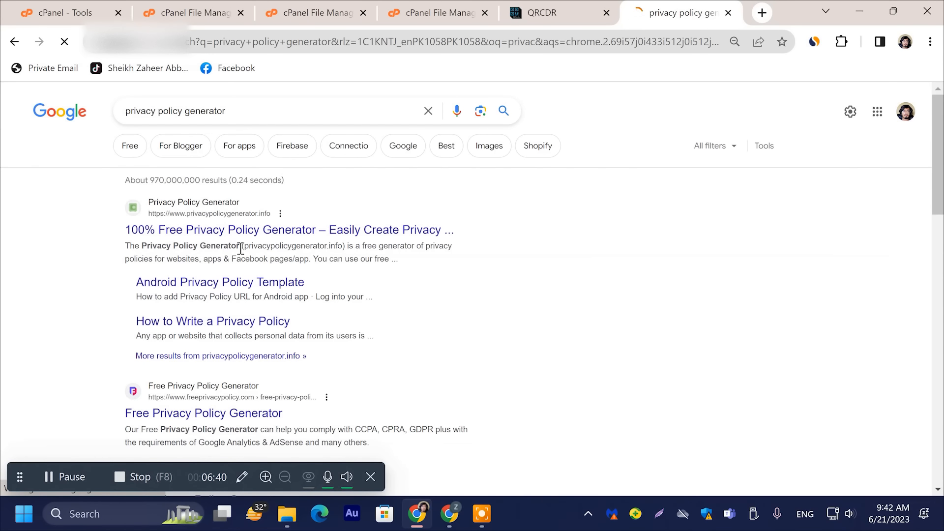
click(243, 230)
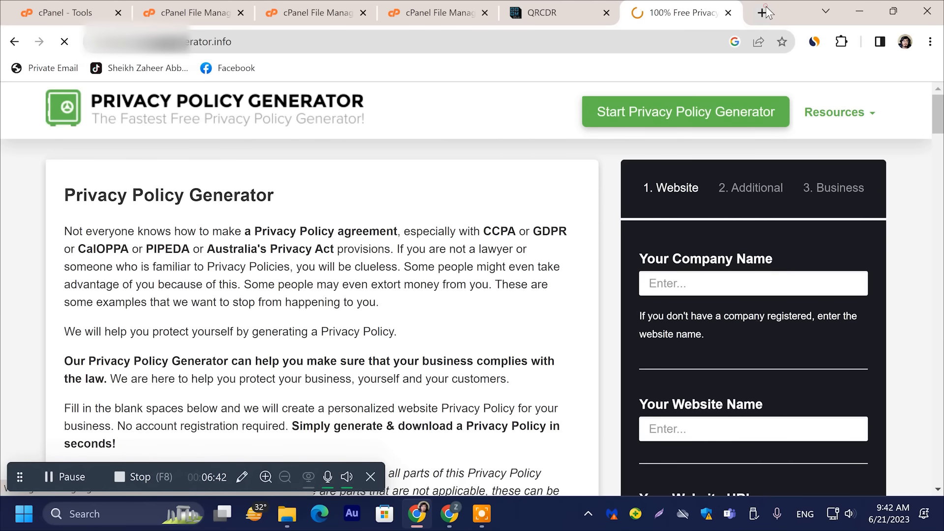
- Search Google for "terms and conditions generator" in another new tab and open the termsandconditionsgenerator.com result
click(763, 12)
text(ter)
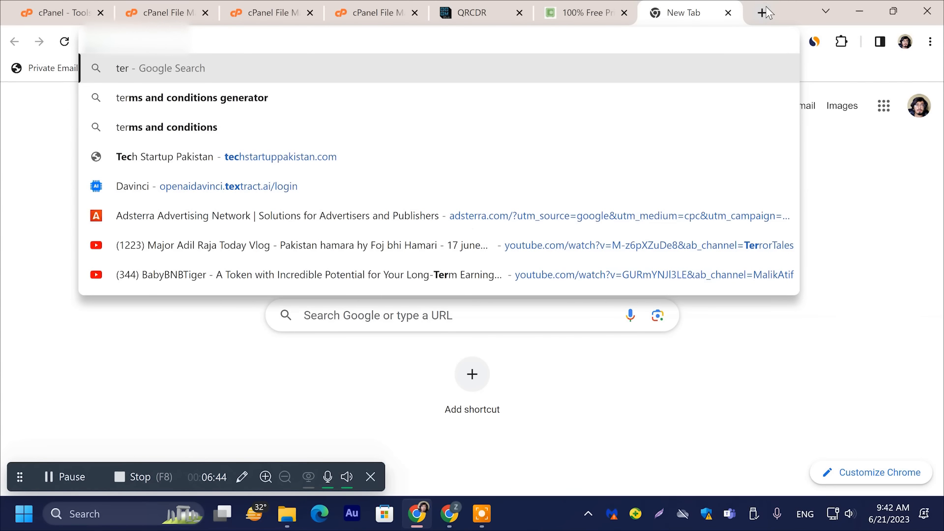
key(Down)
key(Return)
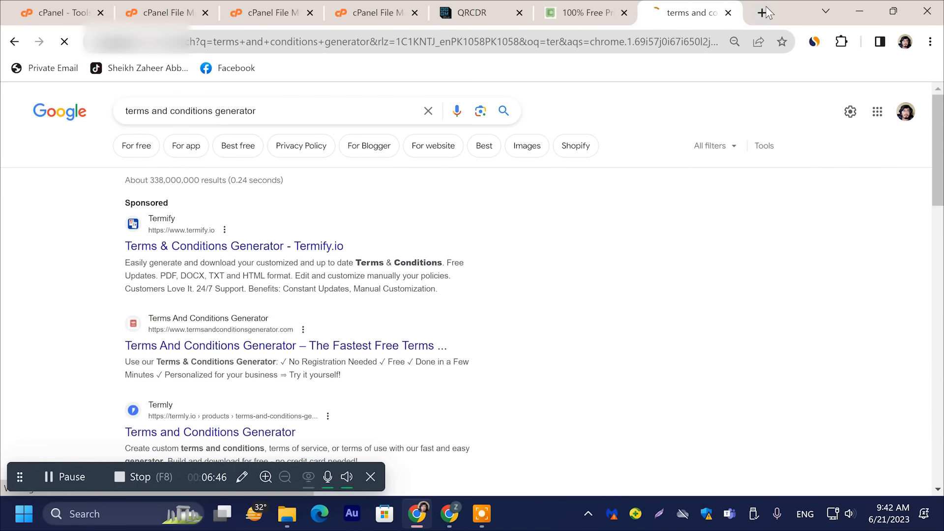
click(266, 346)
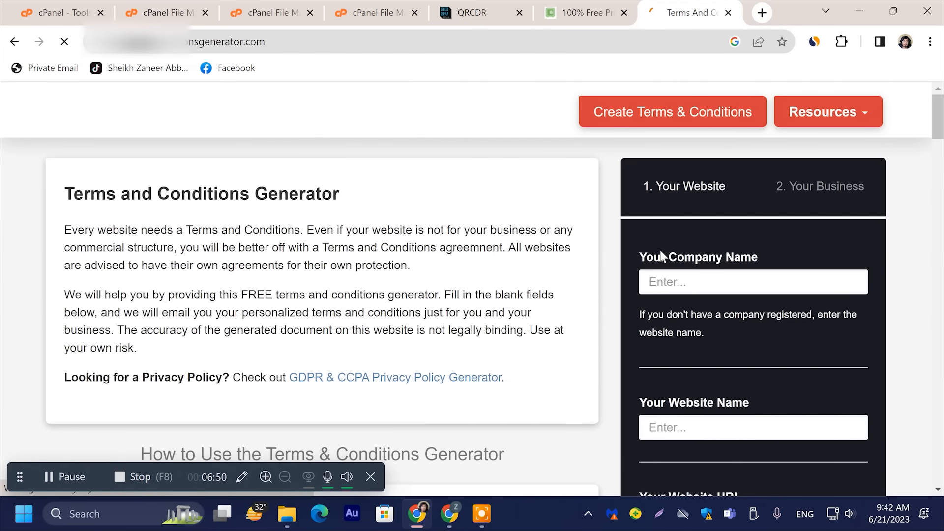
- Fill in the company name from the saved suggestion and enter Weefoodie as the website name in the terms form
click(678, 284)
click(759, 322)
scroll(727, 337, down, 1)
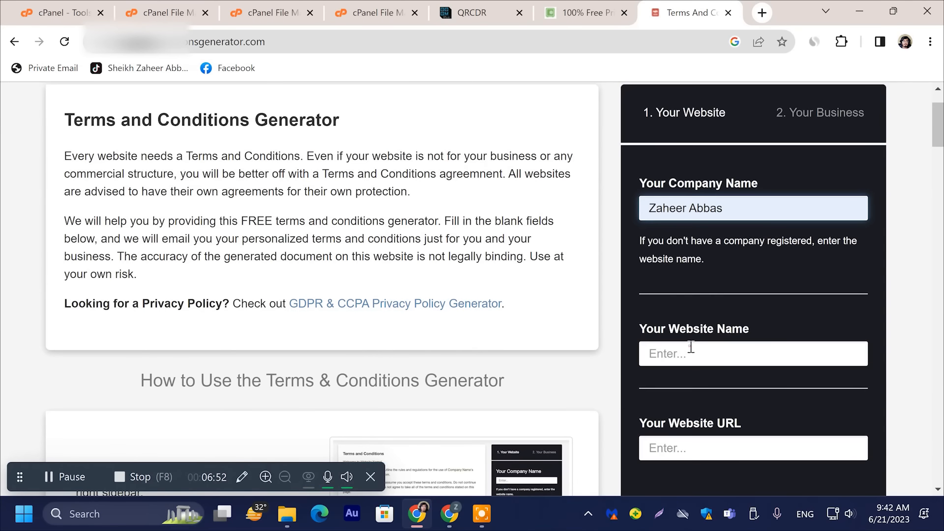
click(688, 350)
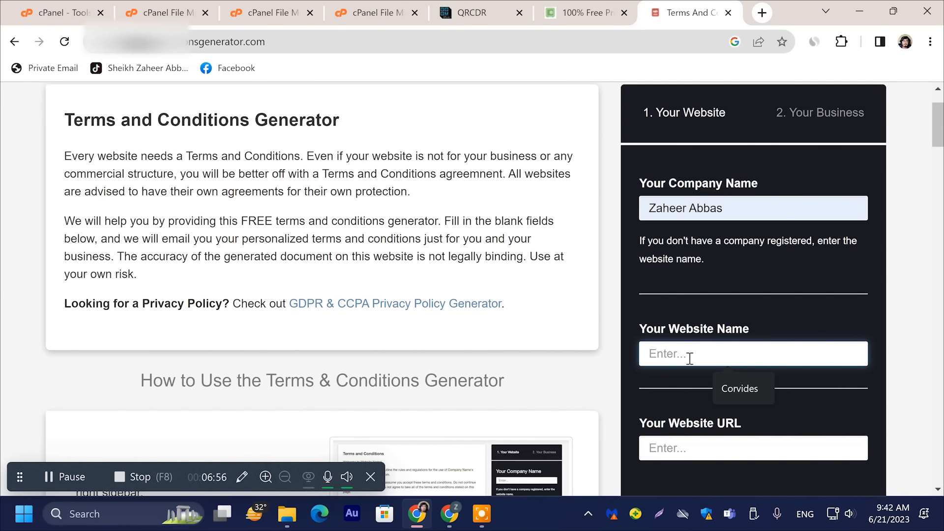
text(W)
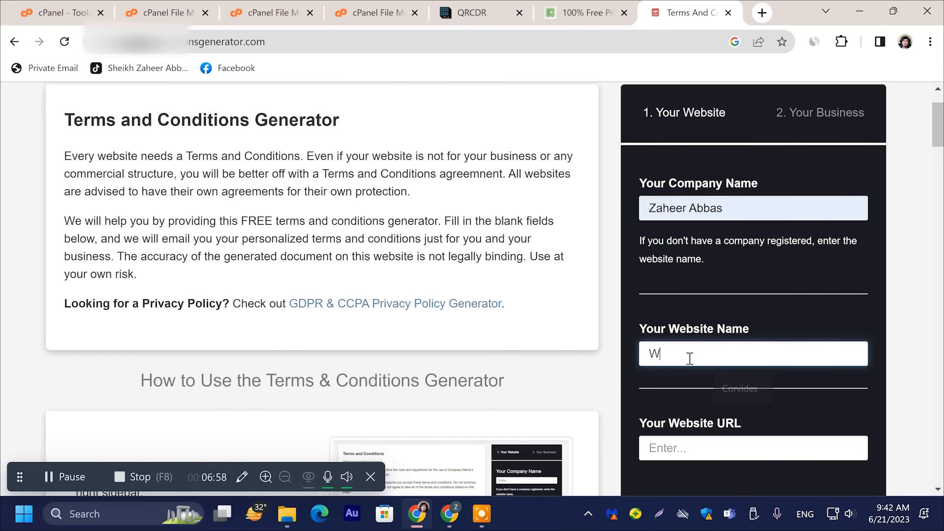
text(eefoode)
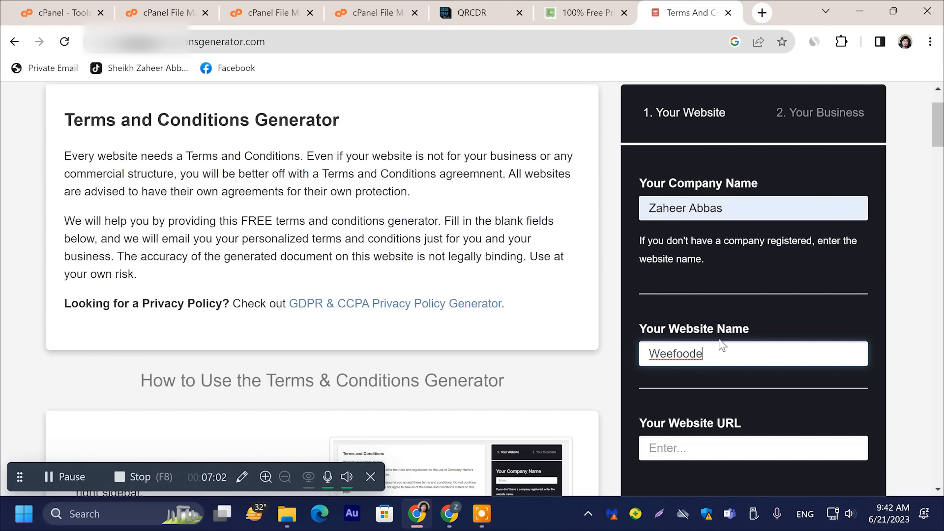
text(l)
- Copy the website name into the website URL, complete it as Weefoodie.online, and continue to the business details
key(ctrl+a)
right_click(708, 358)
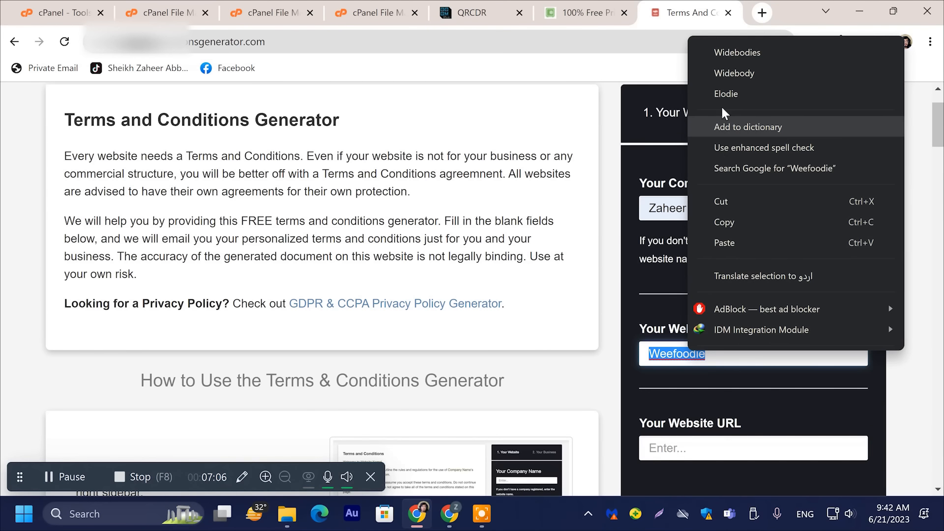
click(722, 219)
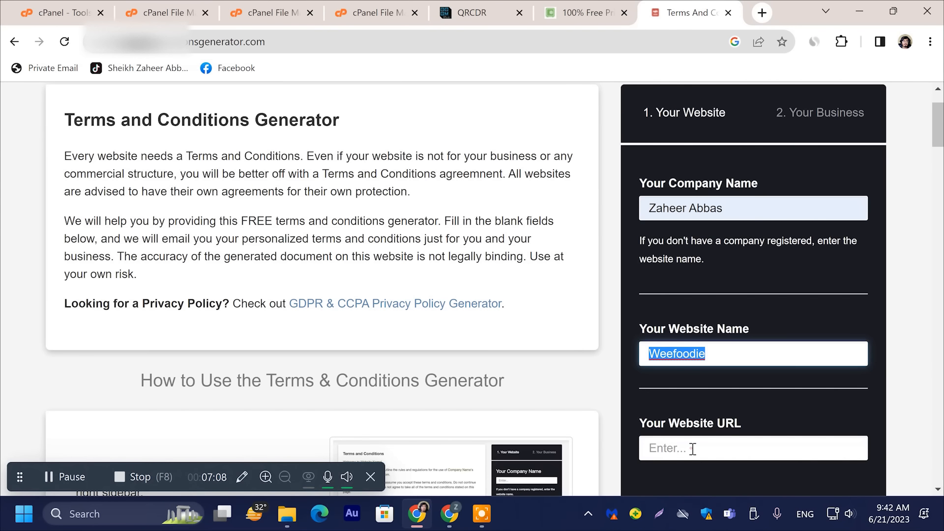
right_click(692, 448)
click(750, 251)
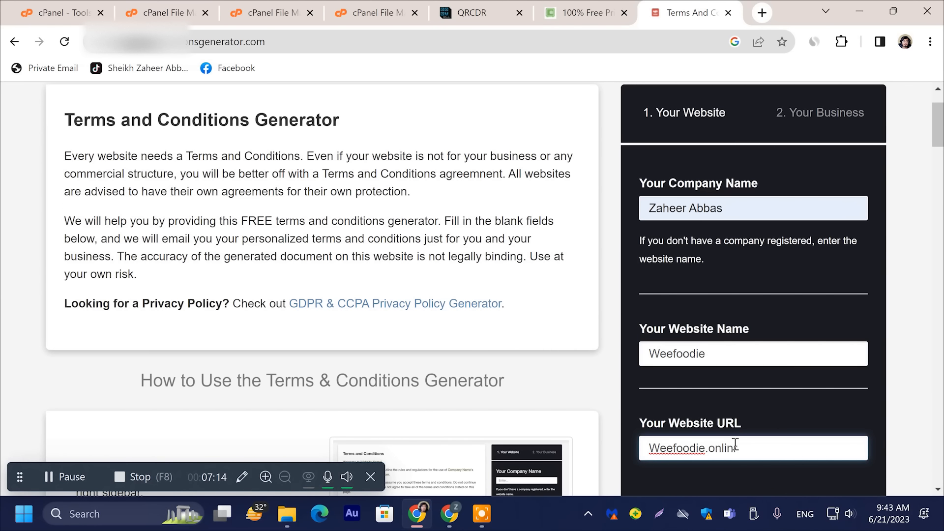
key(BackSpace)
scroll(780, 437, down, 5)
click(716, 248)
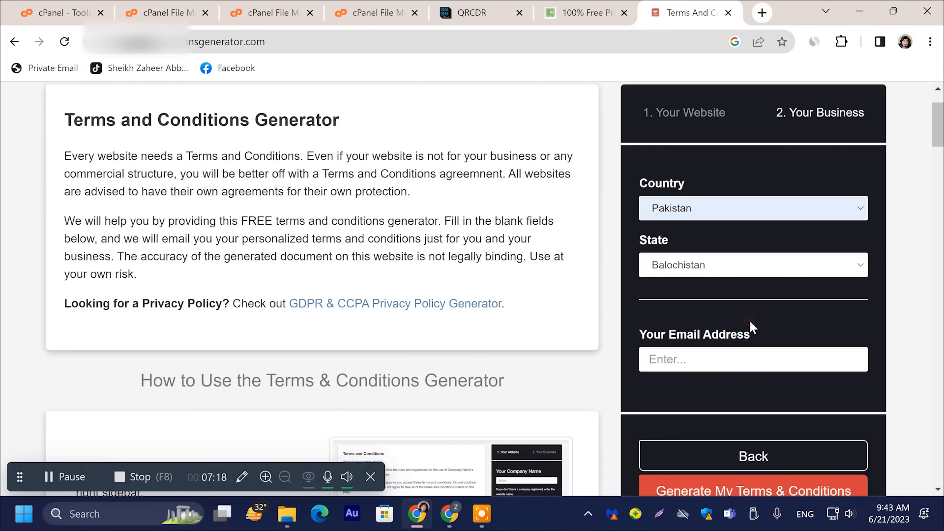
- Set the state to Punjab, fill in the contact's e-mail address, and generate the terms and conditions
click(743, 265)
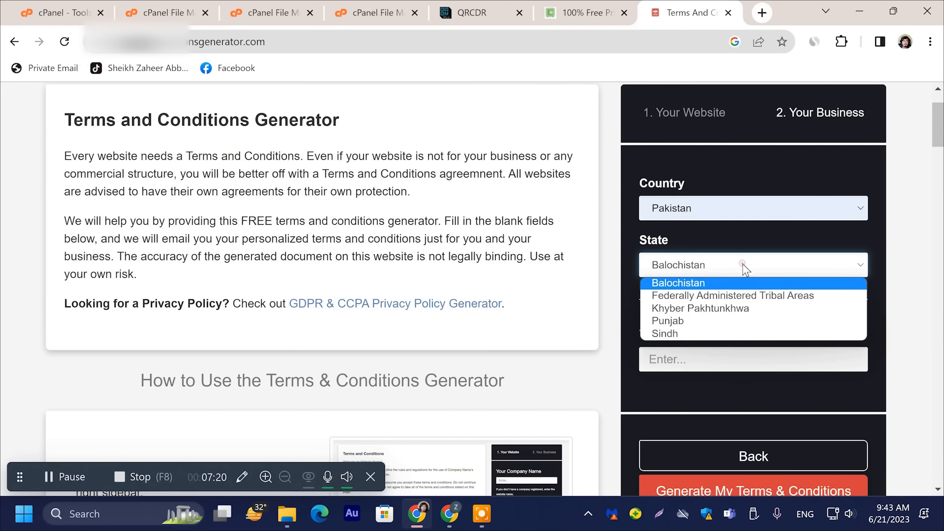
click(699, 320)
click(693, 358)
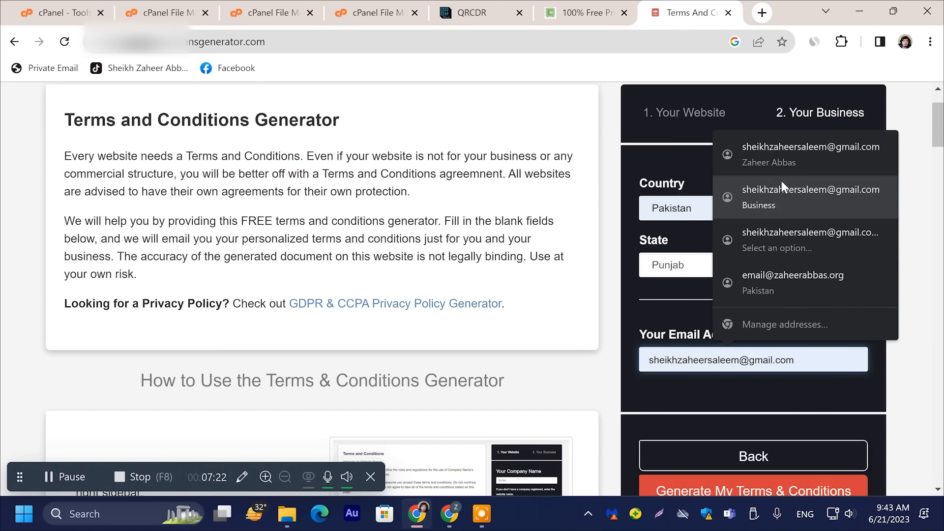
click(792, 140)
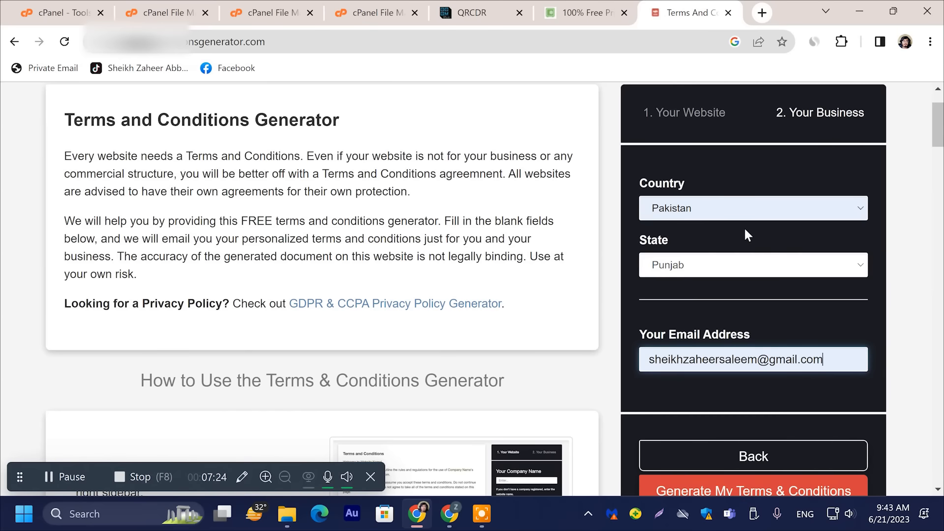
scroll(747, 275, down, 4)
click(746, 271)
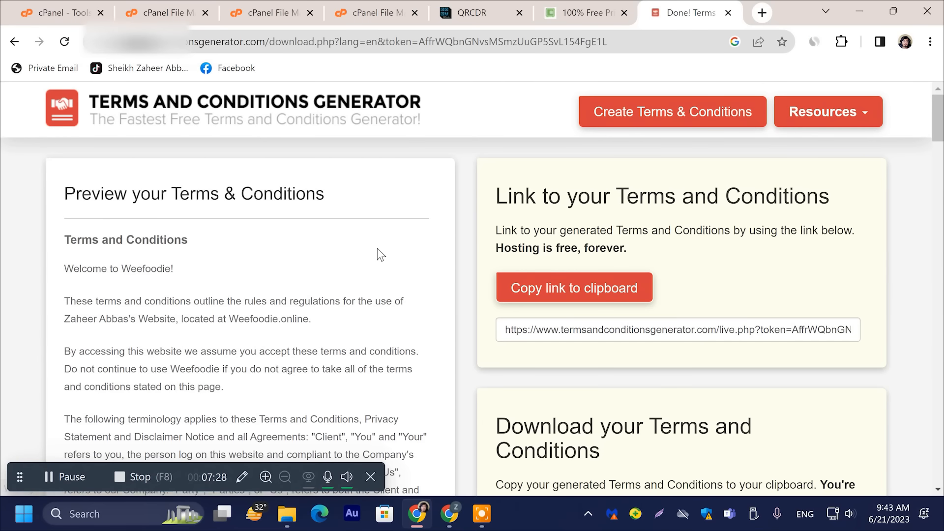
- Review the generated terms and conditions preview and the copyable HTML text
scroll(456, 292, down, 6)
scroll(621, 373, down, 3)
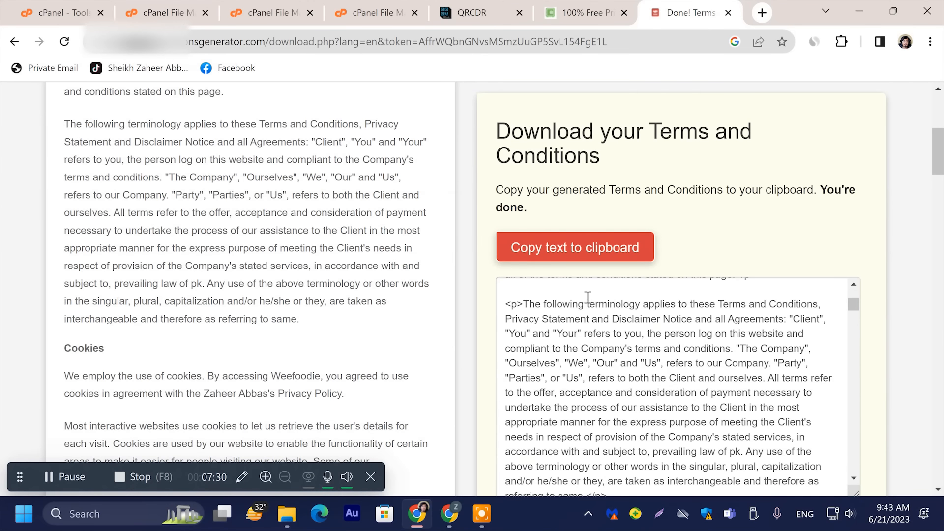
scroll(621, 373, up, 3)
scroll(733, 322, up, 2)
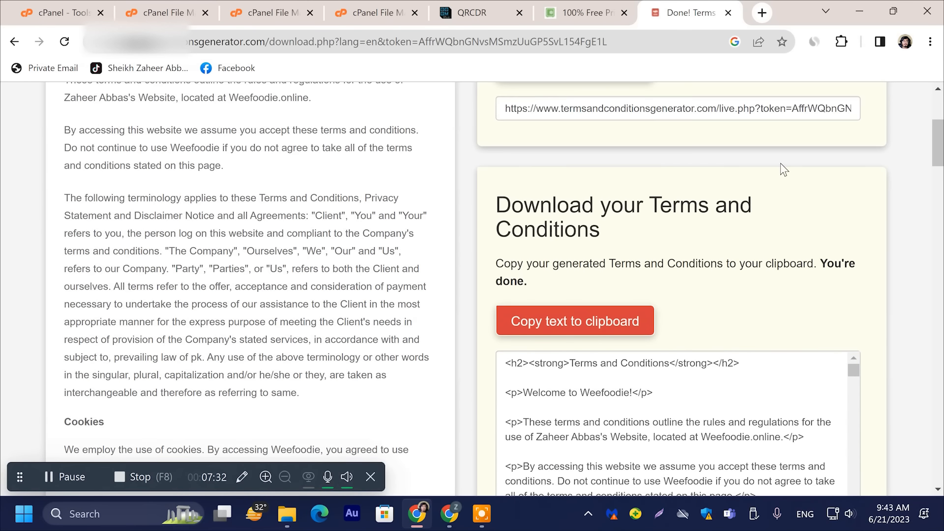
- In the privacy policy form, fill in the saved company name and set the website name to Weefoodie
click(585, 12)
click(674, 283)
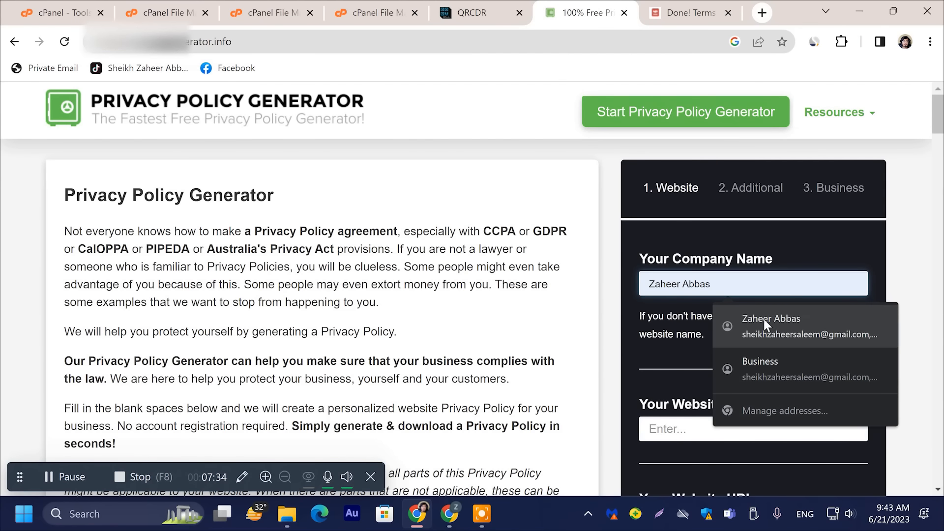
click(763, 320)
scroll(669, 361, down, 2)
click(675, 355)
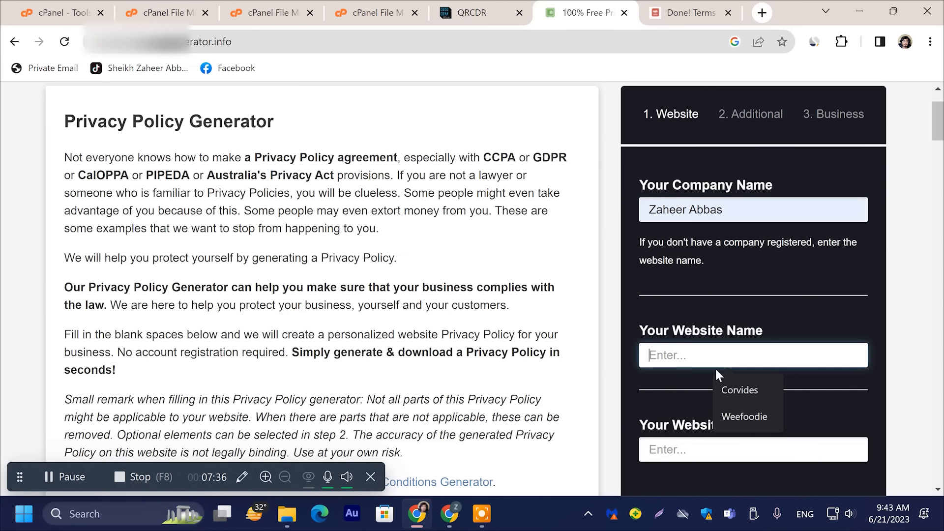
click(742, 417)
scroll(670, 405, down, 3)
- Copy the QR code site's address for the website URL and return to the privacy policy form
click(688, 302)
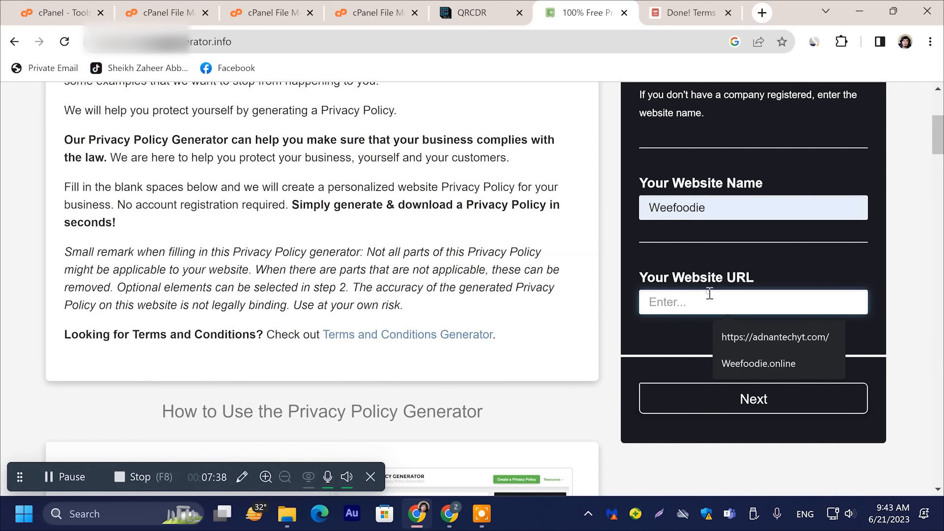
click(472, 13)
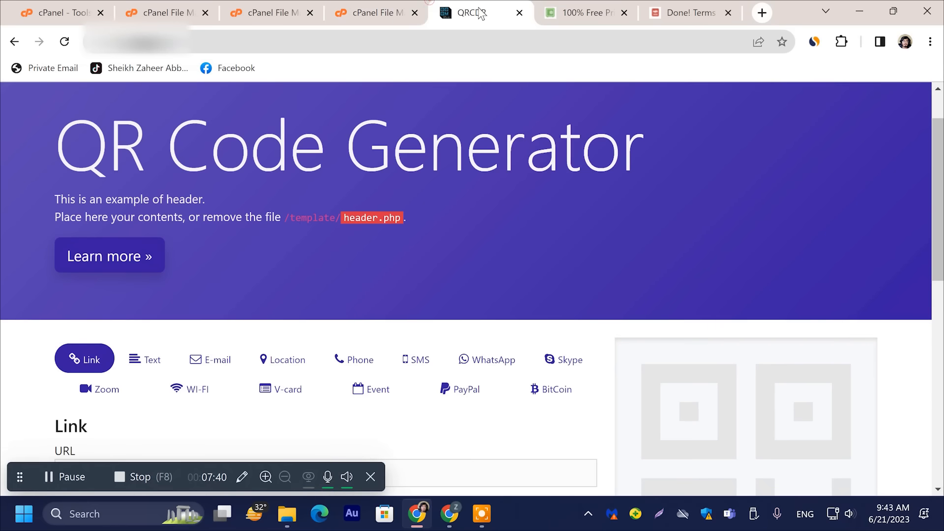
right_click(364, 42)
click(465, 177)
click(687, 4)
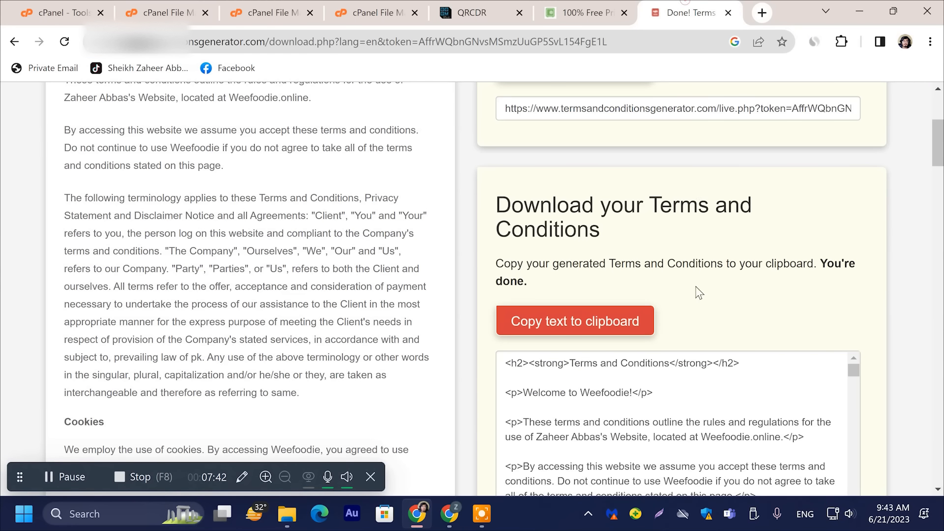
click(601, 6)
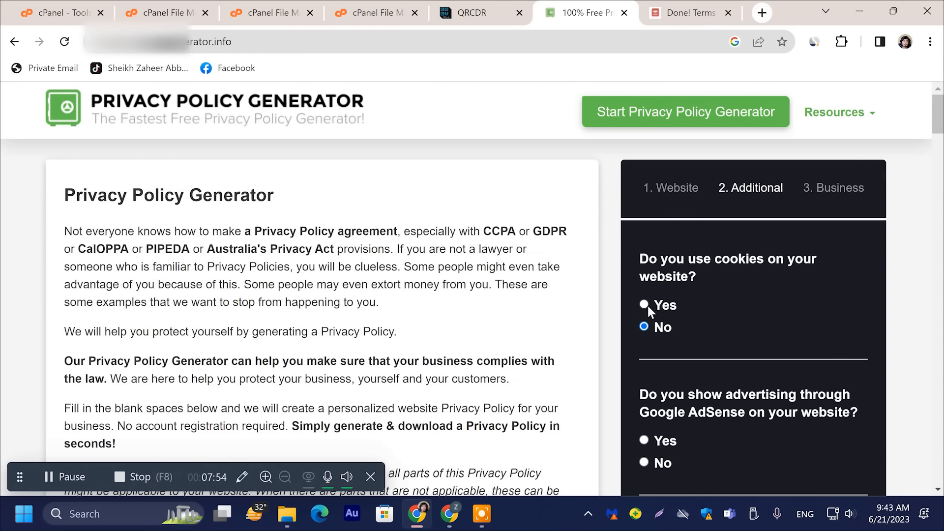
- Answer Yes to showing advertising through Google AdSense and continue to the privacy policy's business details
scroll(646, 344, down, 1)
click(644, 366)
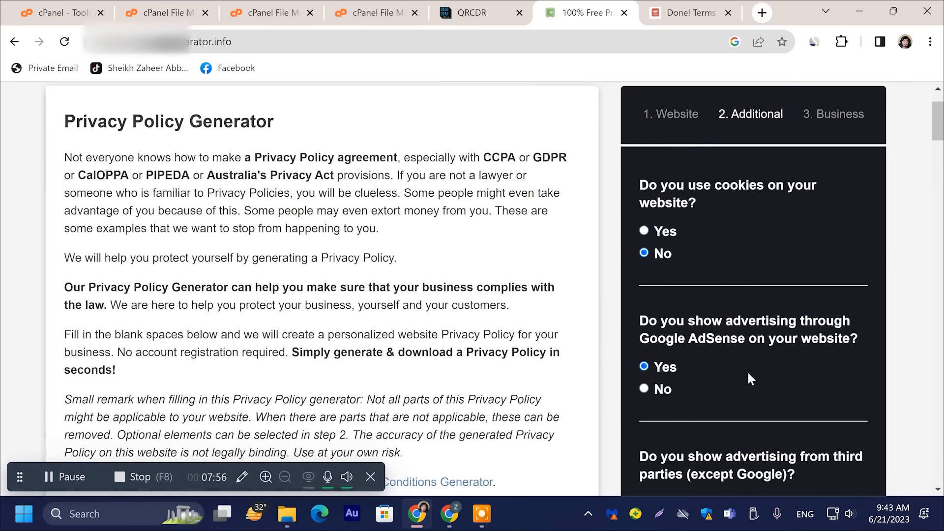
scroll(748, 370, down, 3)
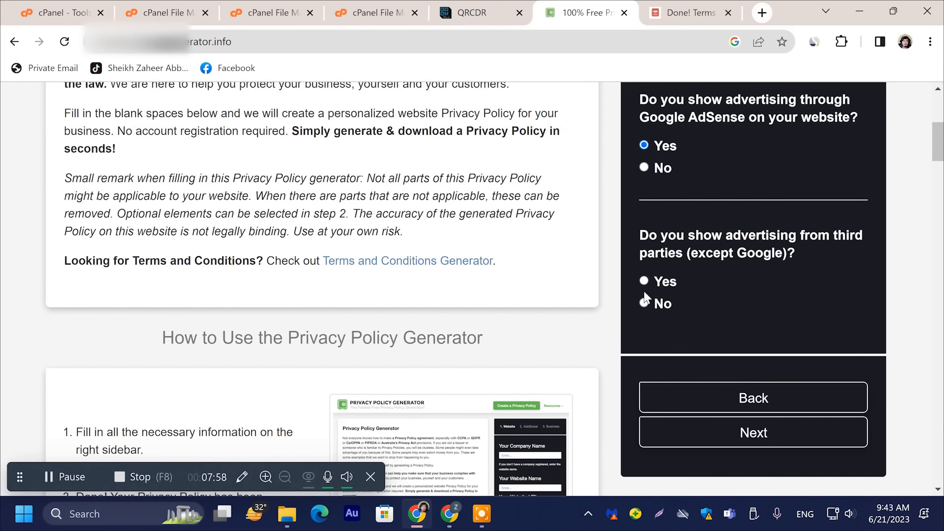
click(759, 435)
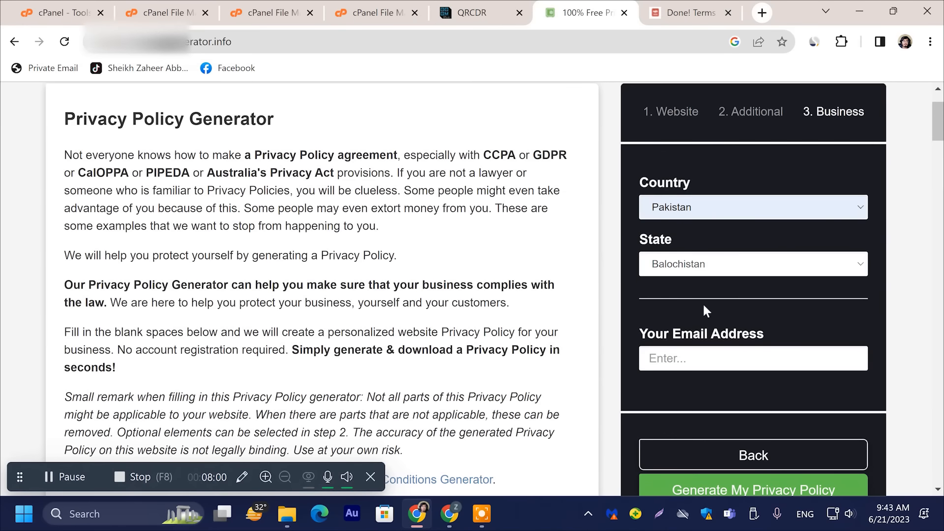
- Fill in the contact's e-mail address and set the state to Punjab in the privacy policy's business details
click(695, 367)
click(782, 194)
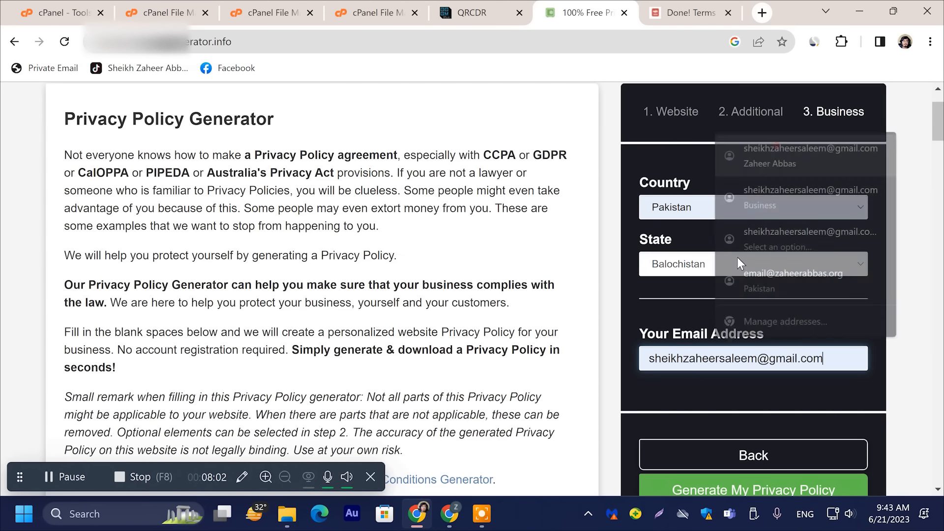
click(706, 265)
click(678, 320)
scroll(692, 338, down, 2)
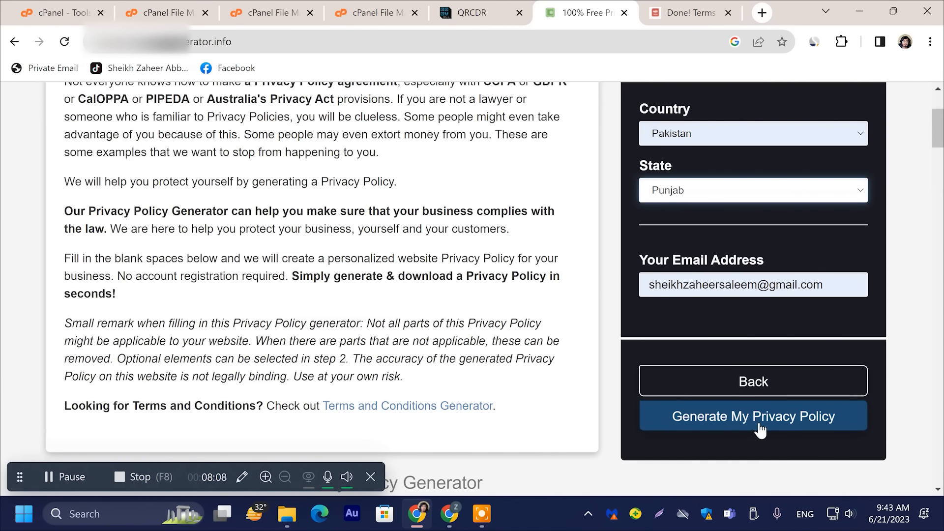
- Generate the privacy policy and bring its HTML text into view for copying
click(730, 428)
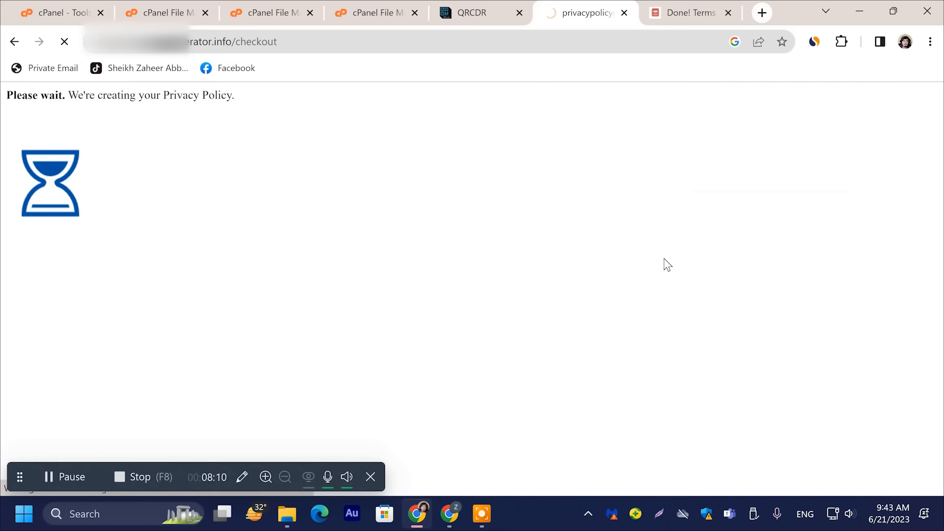
scroll(465, 249, down, 3)
scroll(712, 310, down, 3)
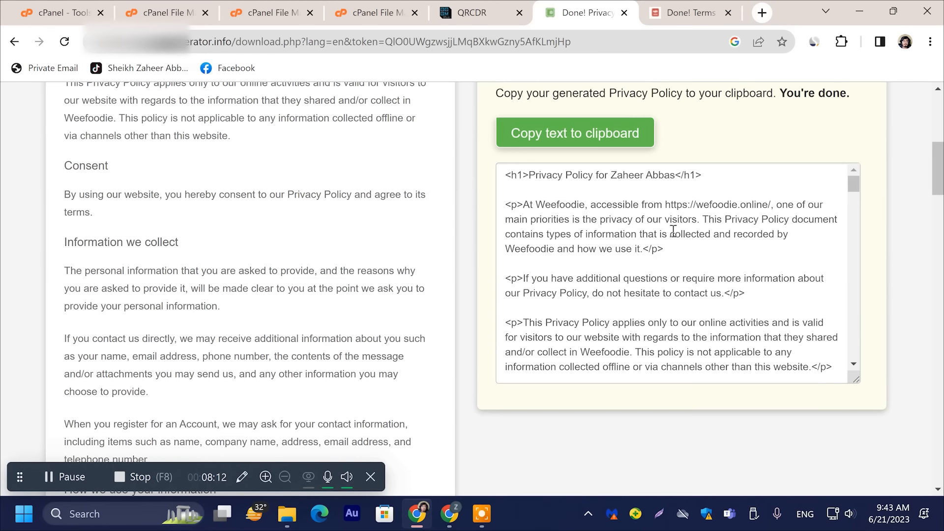
scroll(598, 232, down, 2)
scroll(598, 231, up, 2)
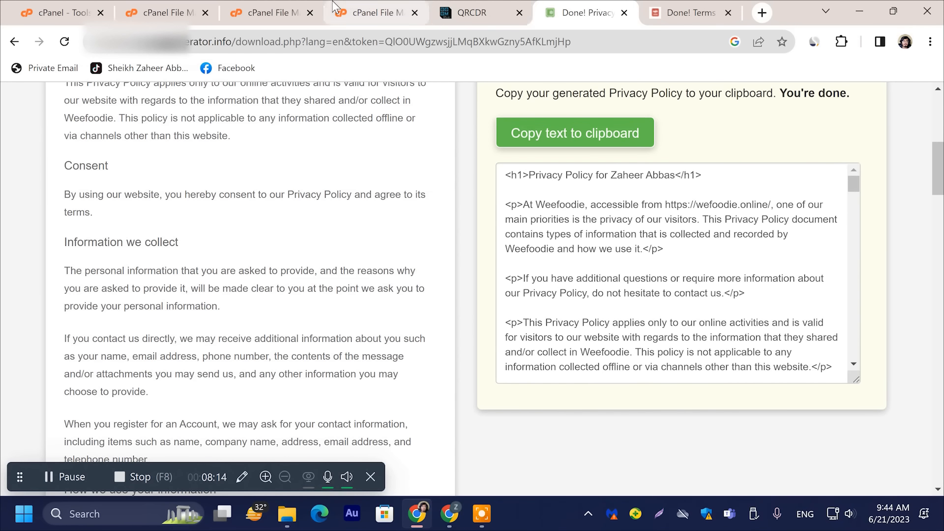
- Close the two surplus File Manager tabs showing an empty directory, keeping the one that lists the wefoodie.online files
click(376, 7)
click(301, 7)
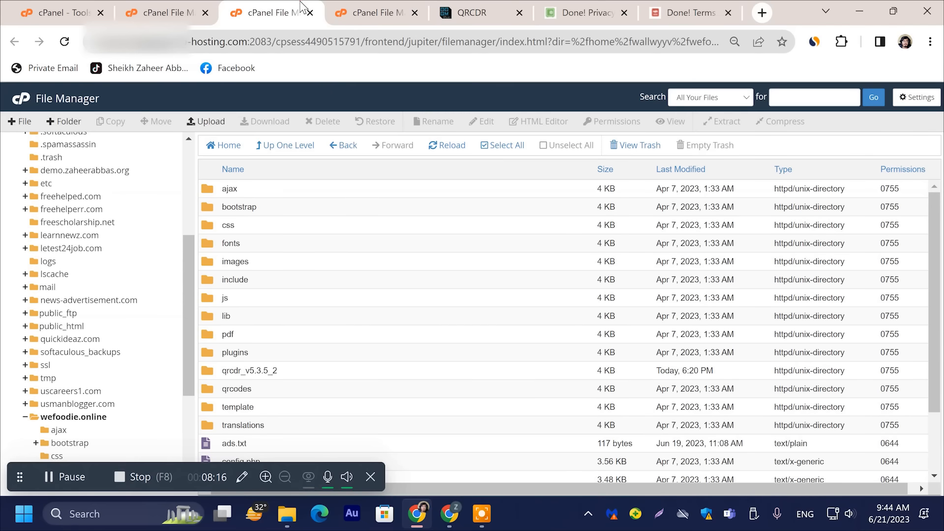
scroll(413, 350, down, 2)
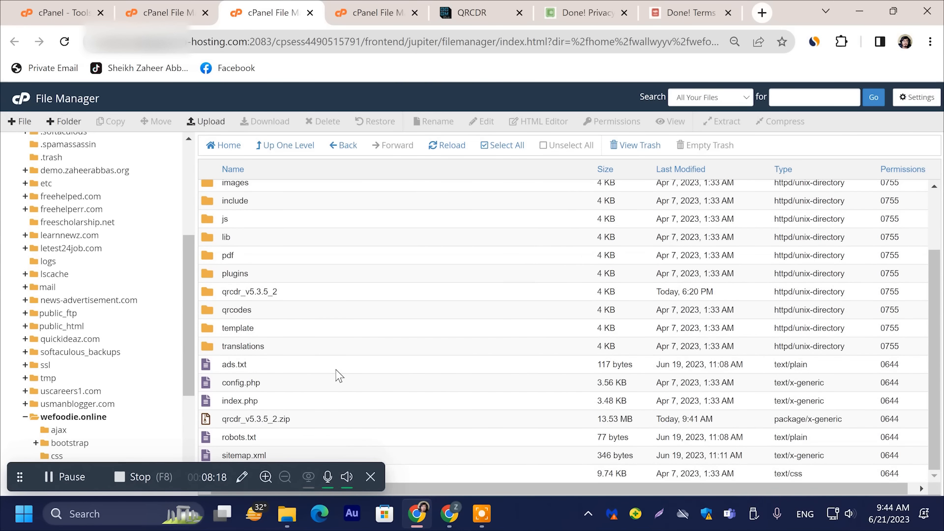
click(187, 9)
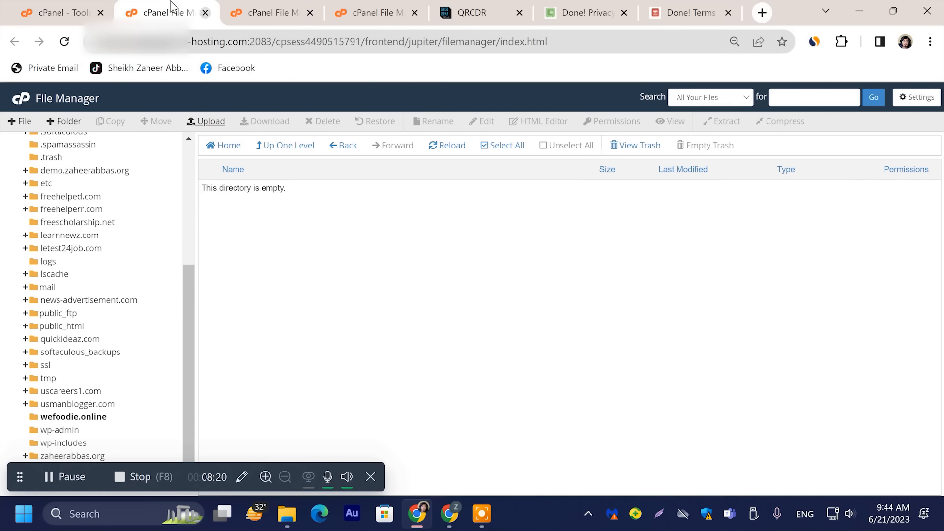
click(69, 11)
click(123, 10)
click(205, 13)
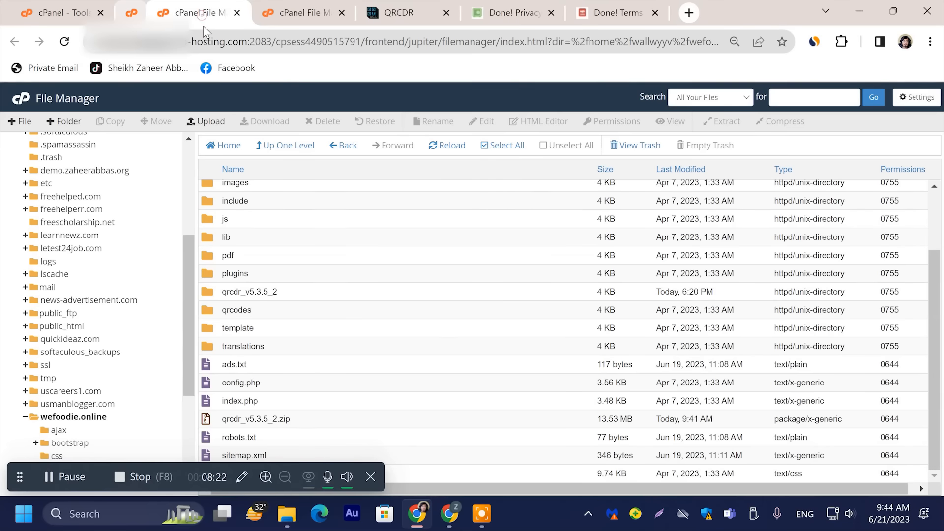
click(315, 13)
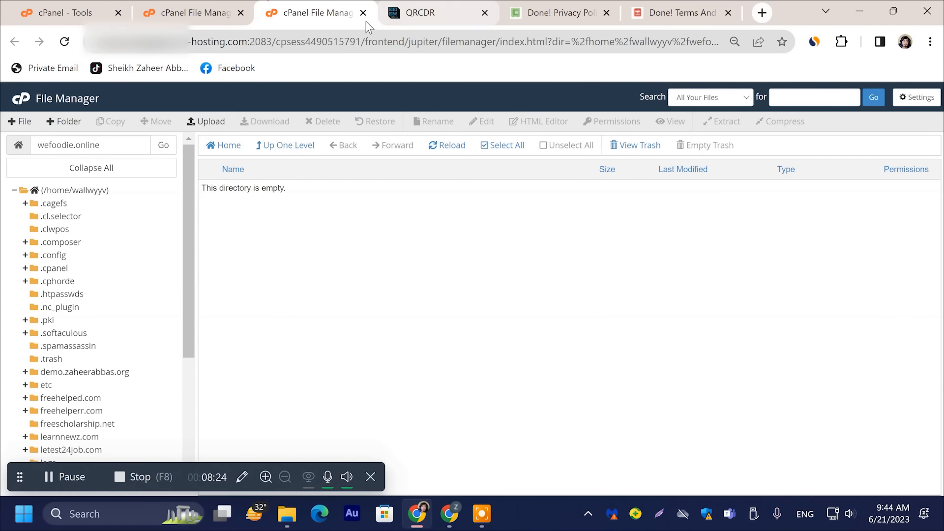
click(363, 13)
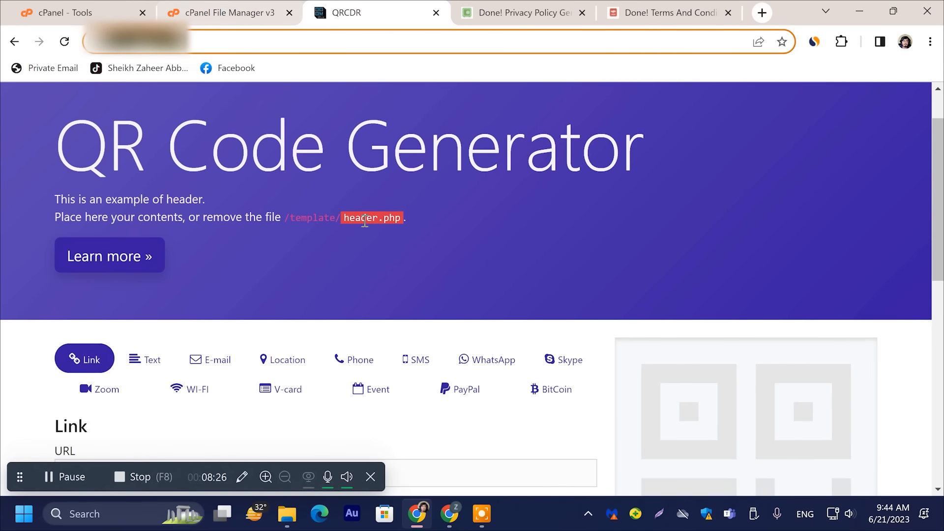
- In the template folder of wefoodie.online, rename _privacy.html to privacy.html
click(221, 13)
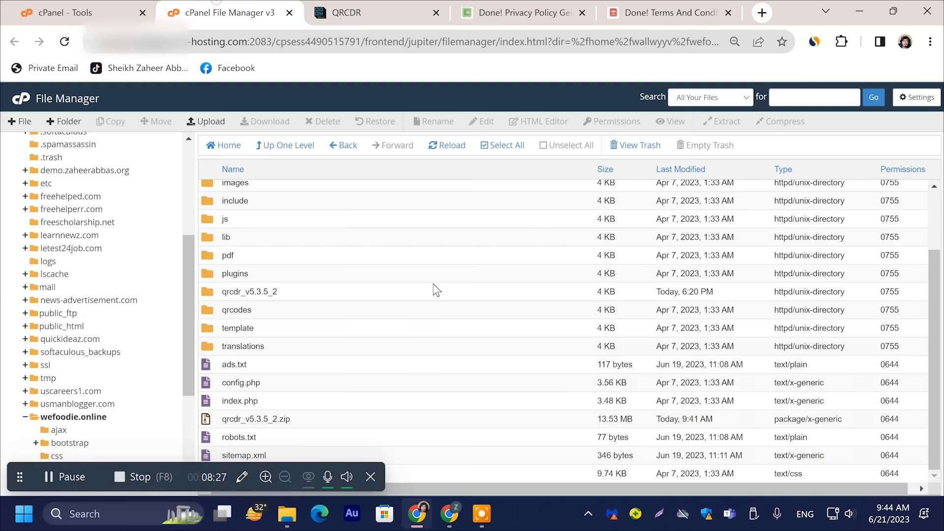
double_click(288, 330)
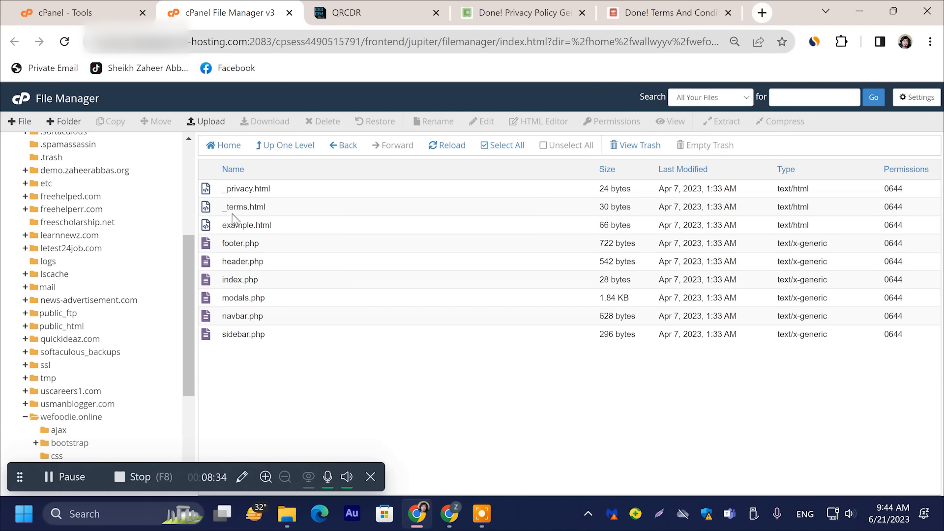
click(245, 189)
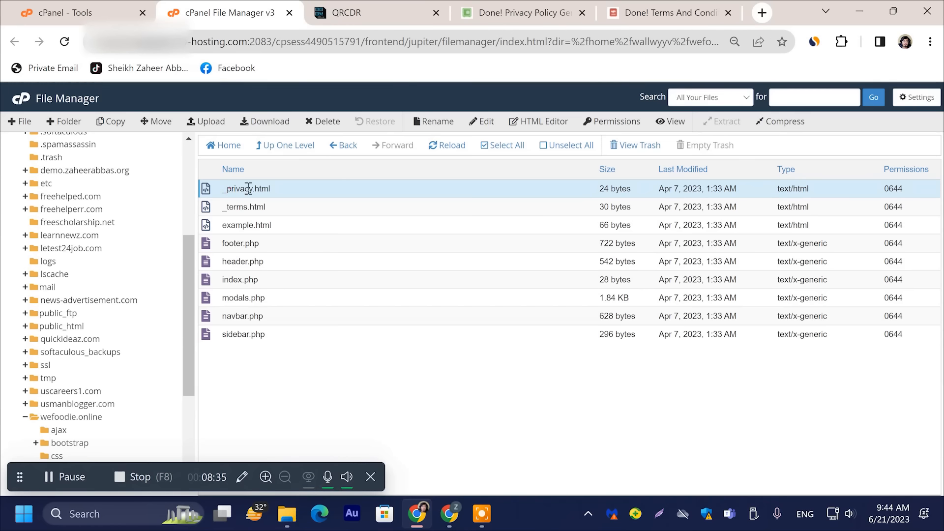
right_click(290, 193)
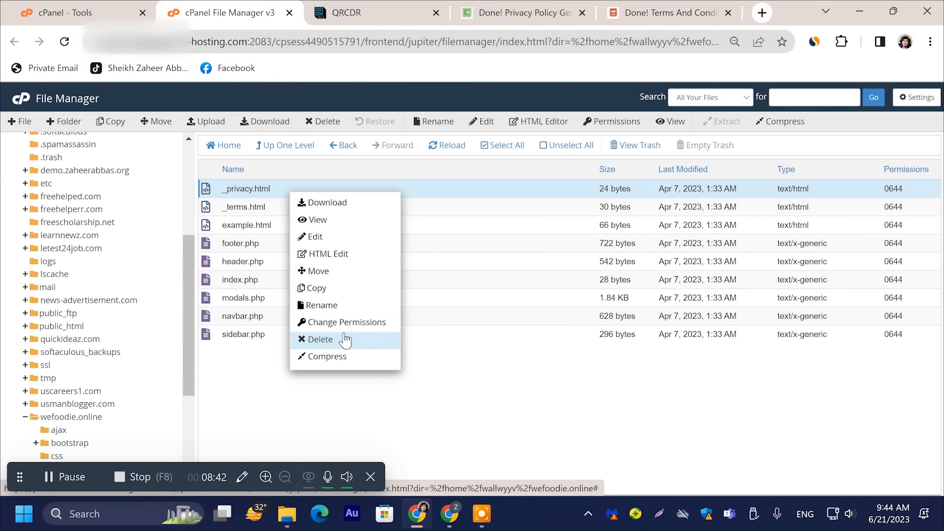
click(324, 305)
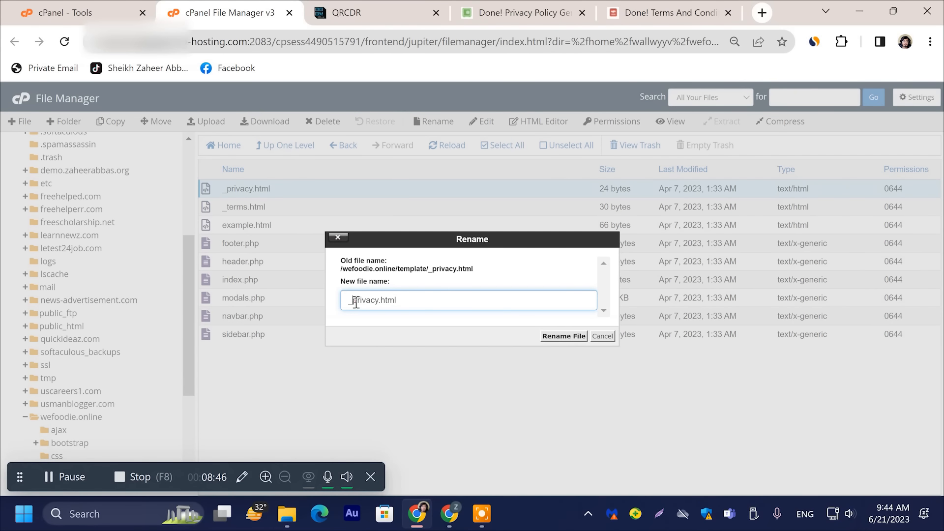
click(347, 12)
scroll(472, 290, down, 10)
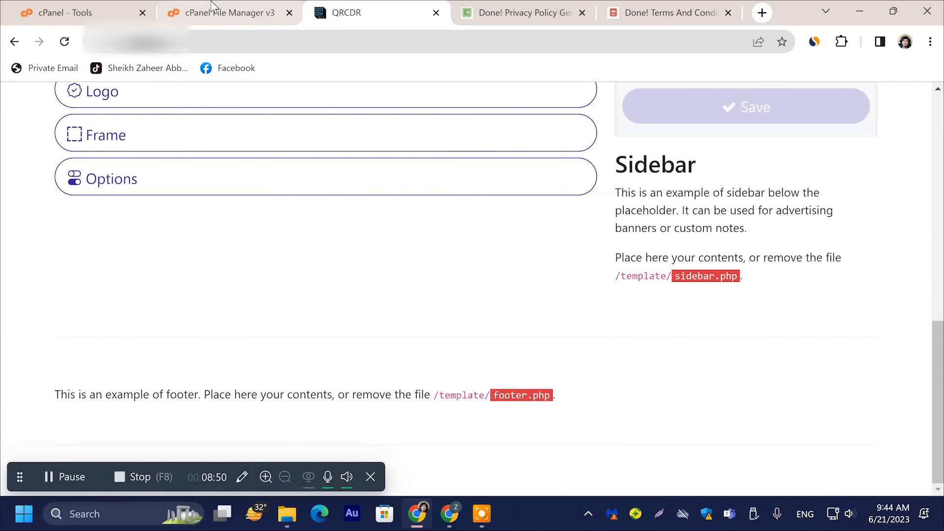
click(266, 12)
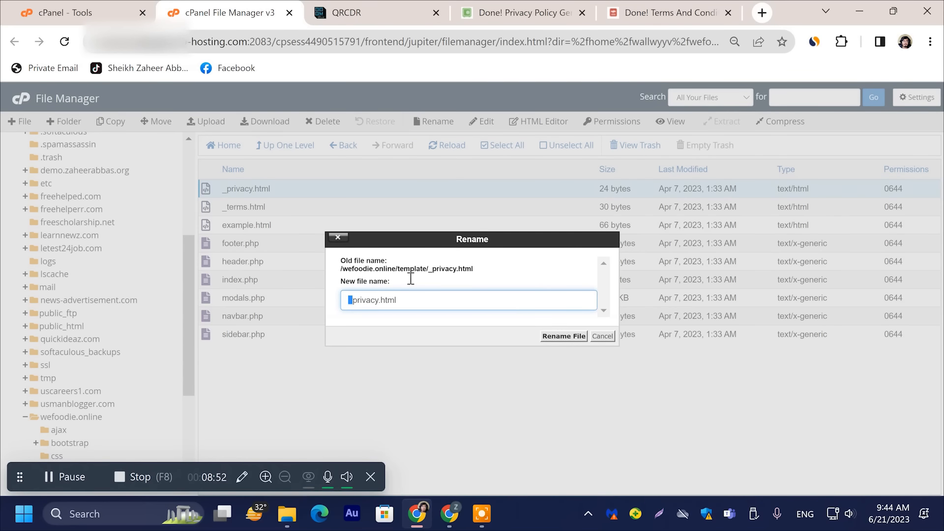
key(BackSpace)
click(560, 340)
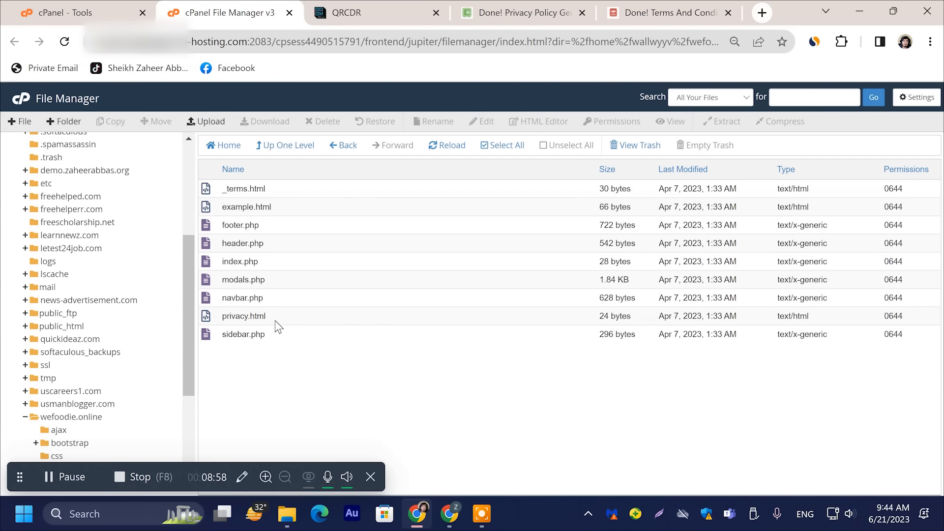
- Reload the QR code site, check the footer's Privacy link and its popup, and return to the template folder
click(343, 10)
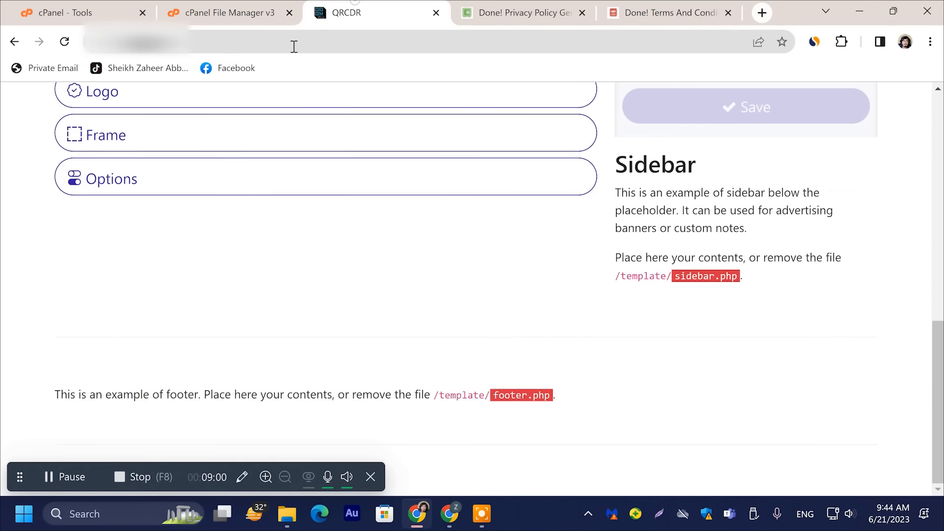
click(65, 41)
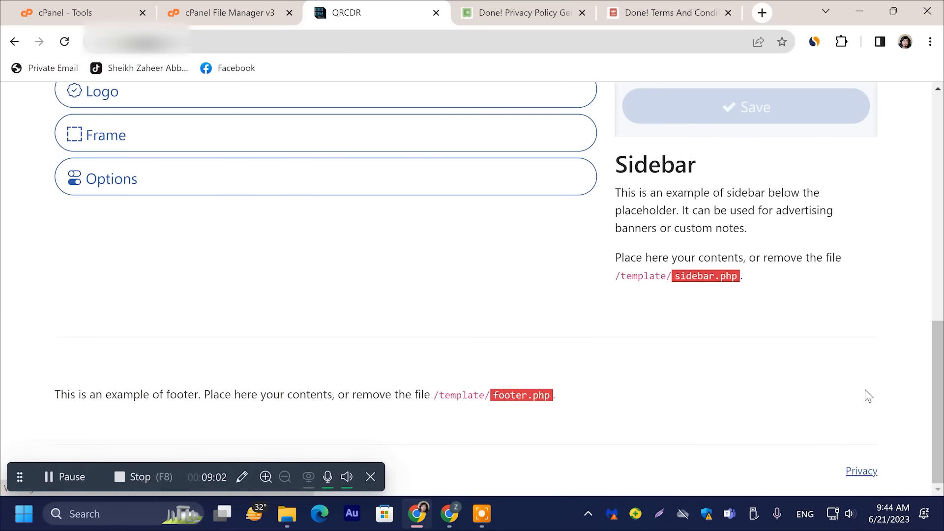
click(863, 474)
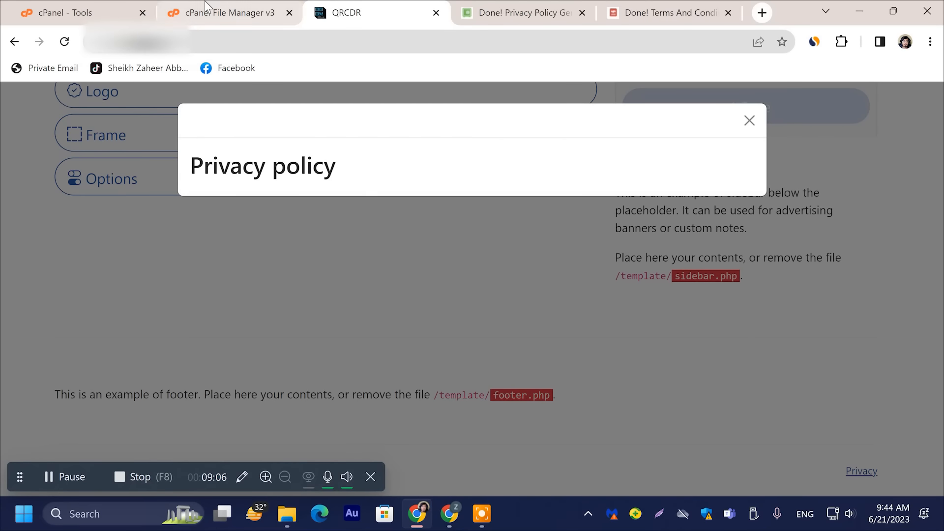
click(207, 8)
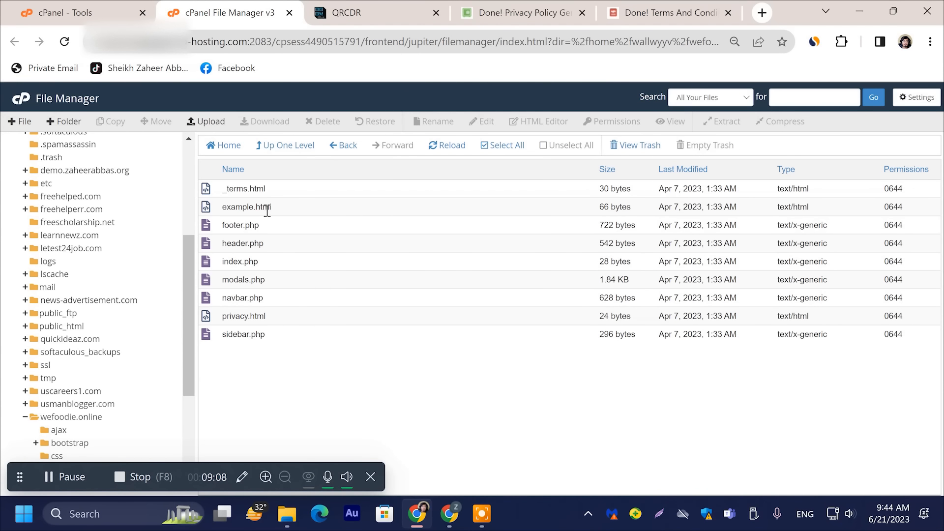
right_click(270, 314)
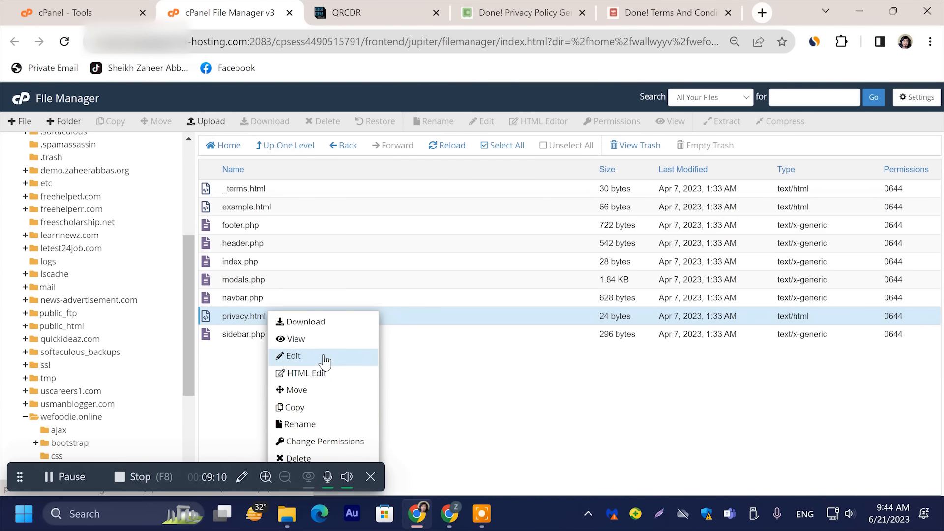
click(308, 373)
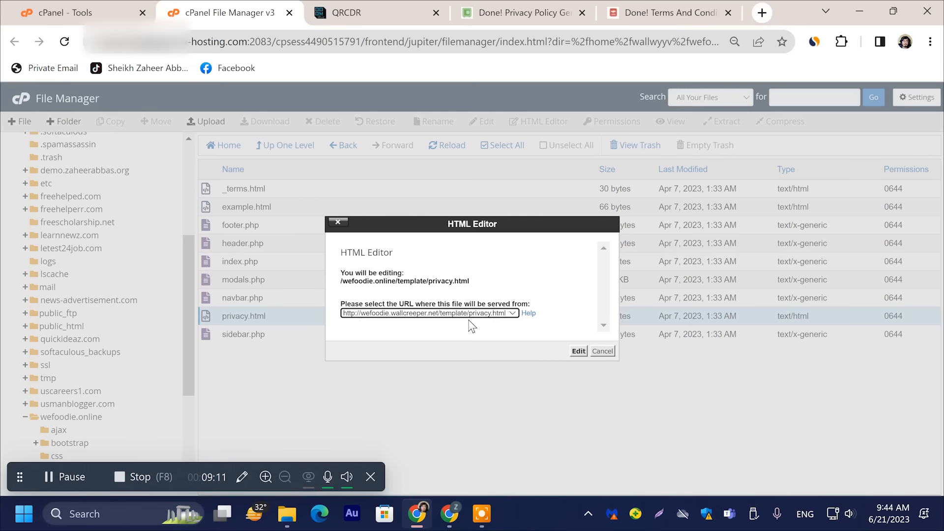
click(603, 351)
- Open privacy.html in the plain code editor and place the cursor on the empty line below the heading
right_click(275, 316)
click(296, 356)
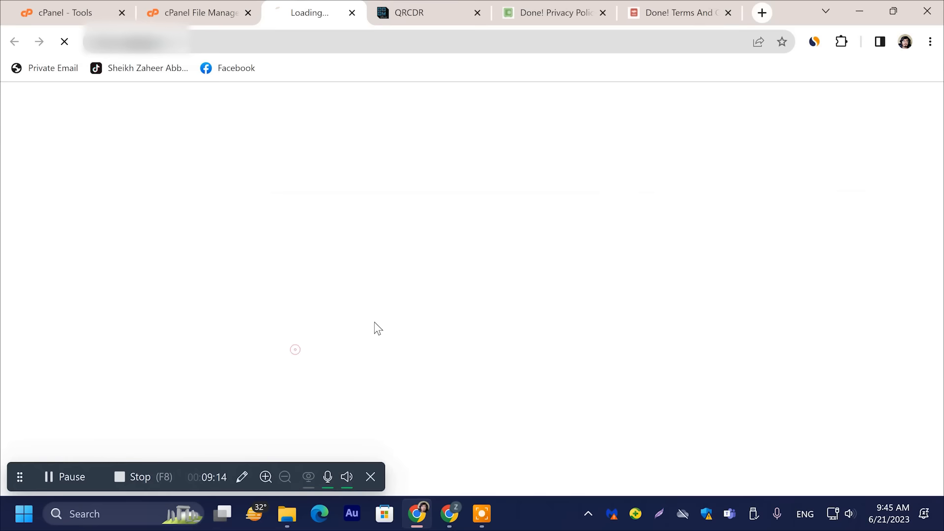
click(179, 178)
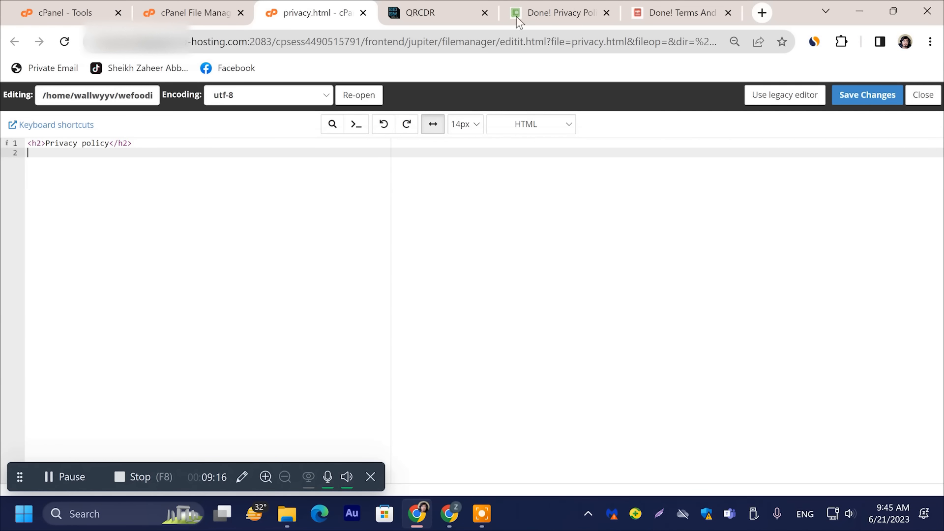
- Copy the generated privacy policy text, paste it below the heading in privacy.html, and save the file
click(550, 13)
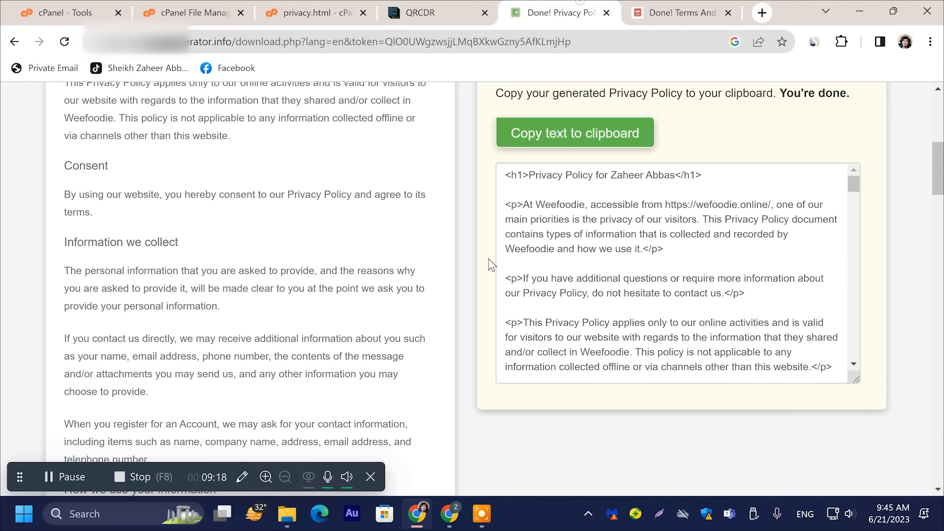
click(554, 138)
scroll(596, 319, down, 10)
scroll(190, 294, up, 5)
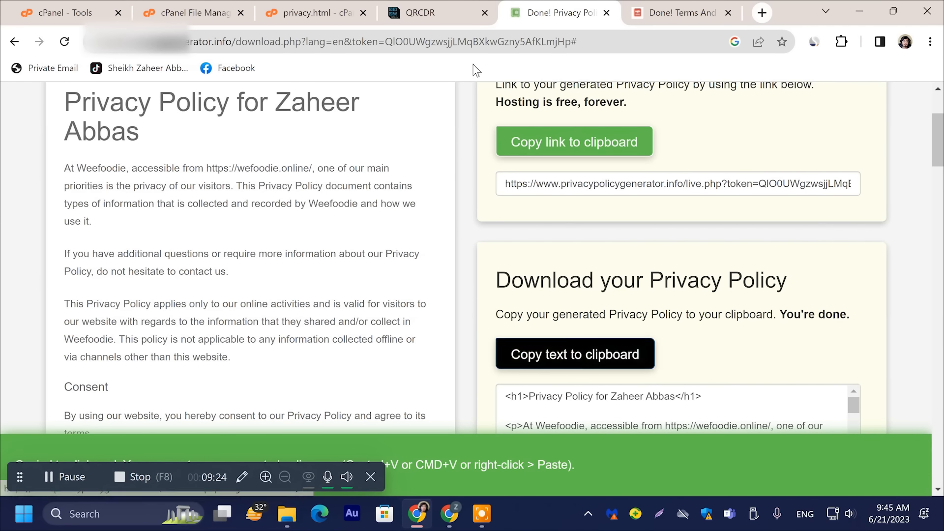
click(295, 12)
right_click(204, 232)
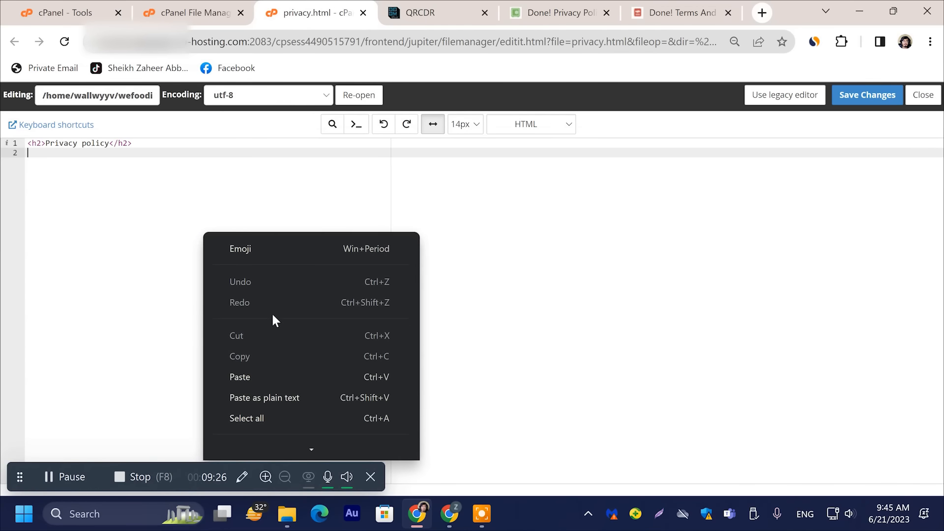
click(263, 378)
scroll(901, 175, up, 3)
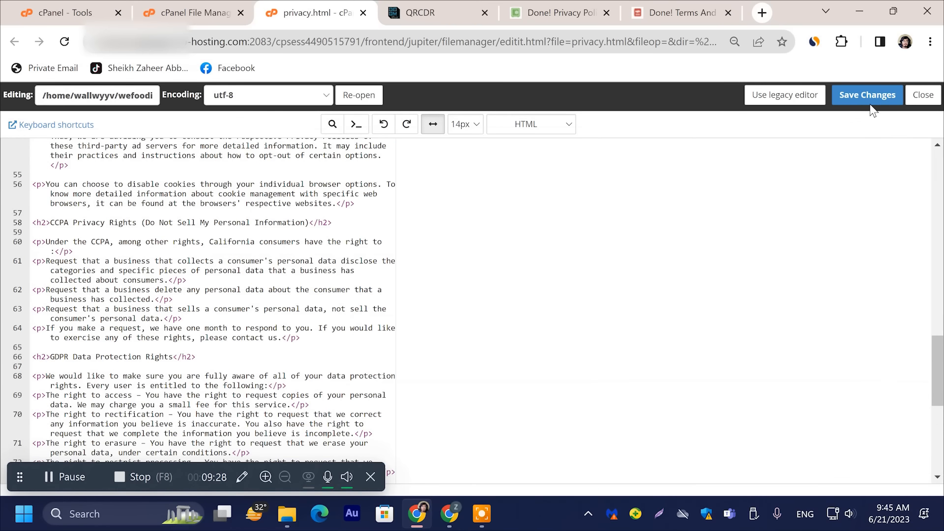
click(867, 95)
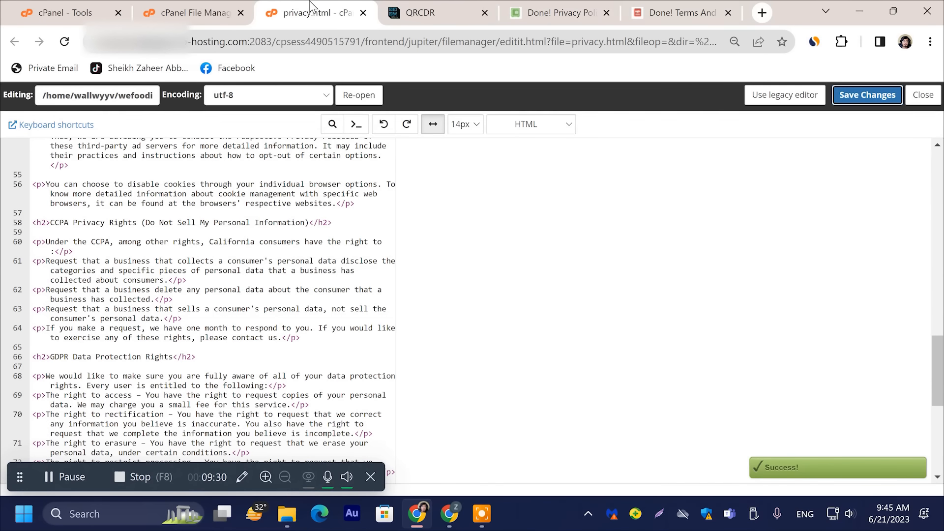
- Reload the QR code site and read through the privacy policy popup from the footer link
click(418, 12)
click(747, 121)
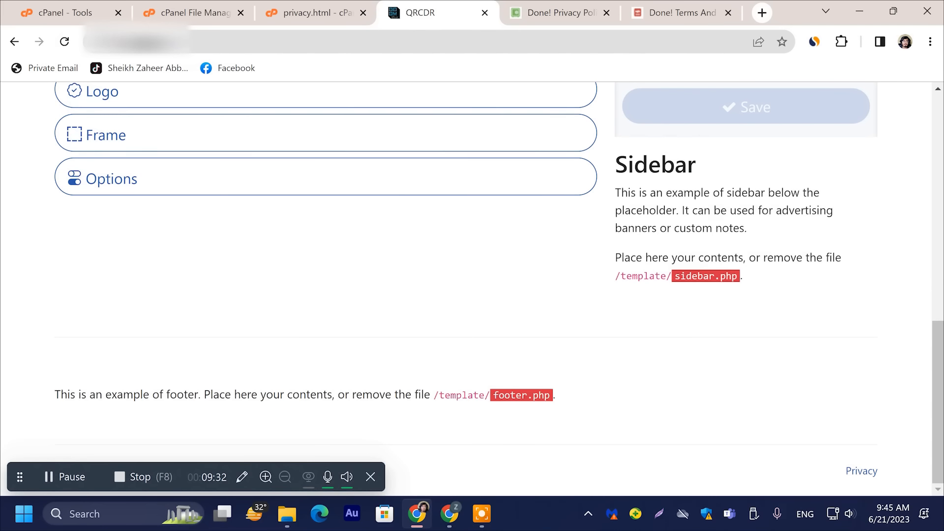
click(66, 42)
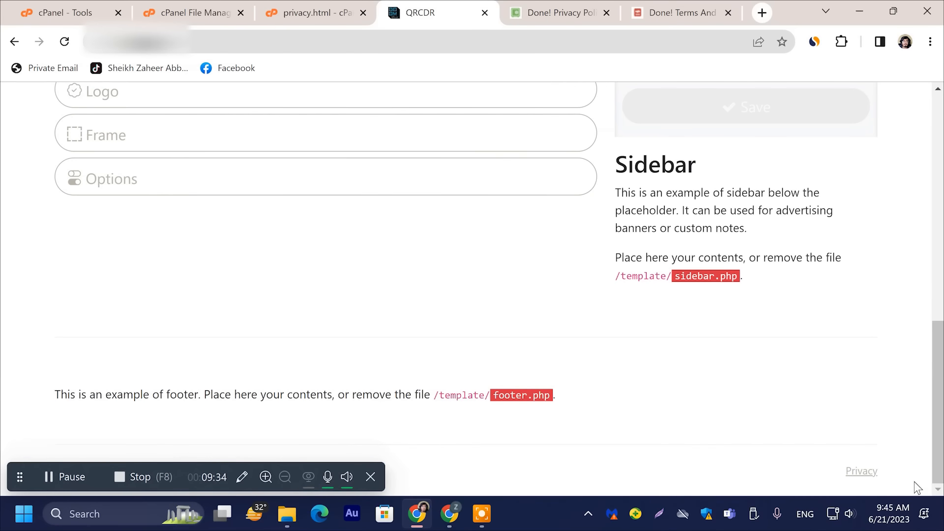
click(861, 471)
scroll(469, 277, down, 15)
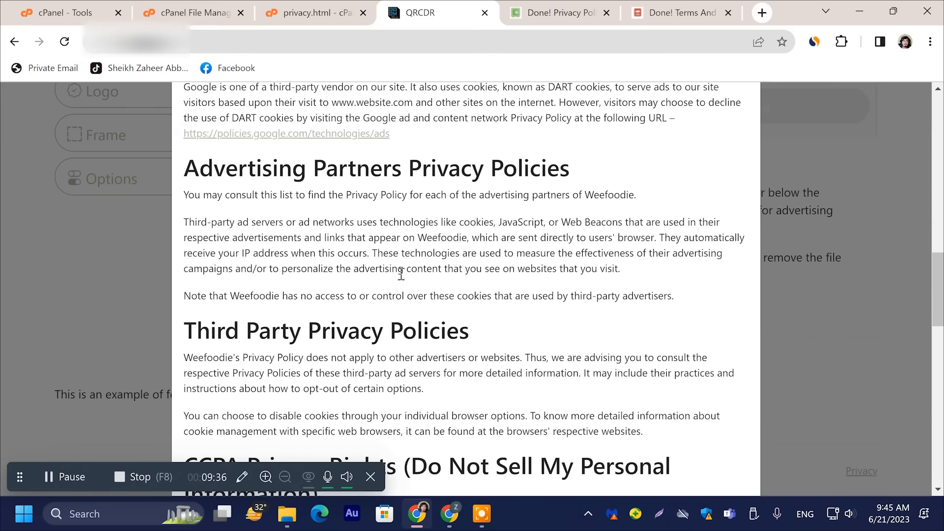
scroll(417, 270, up, 15)
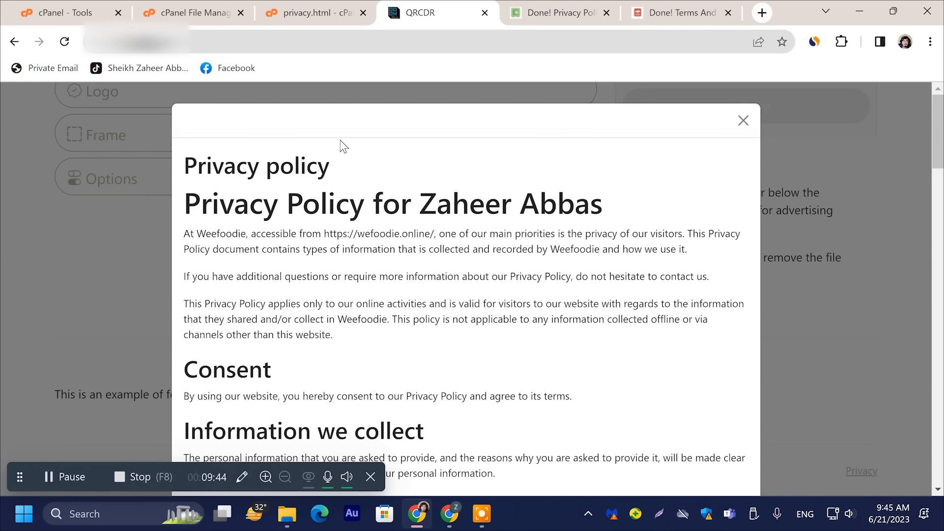
- Delete the duplicate h1 title line below the "Privacy policy" heading in privacy.html and save the file
click(316, 7)
scroll(323, 142, up, 15)
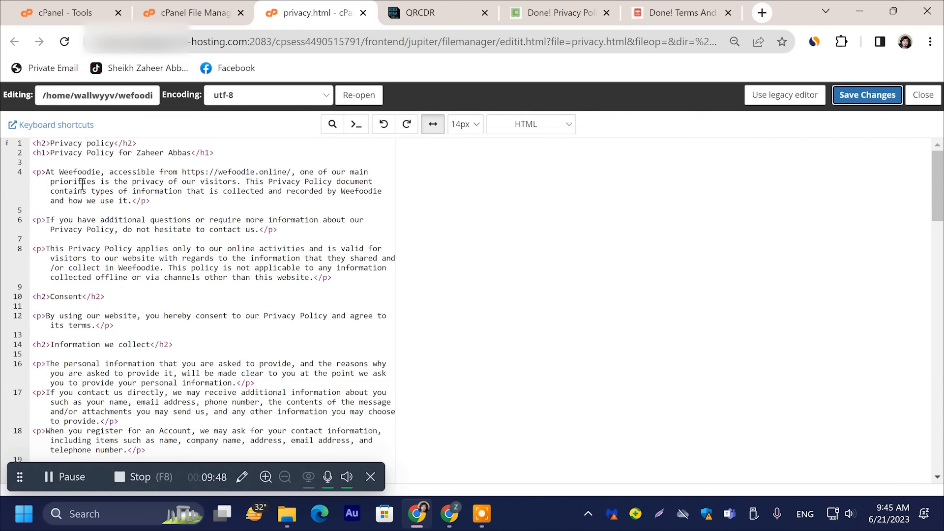
drag(221, 158, 38, 156)
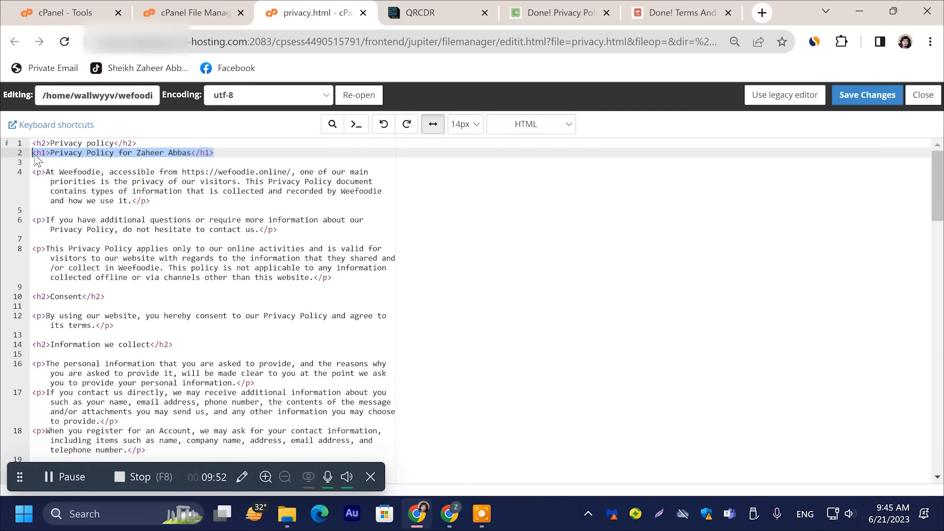
key(BackSpace)
click(861, 96)
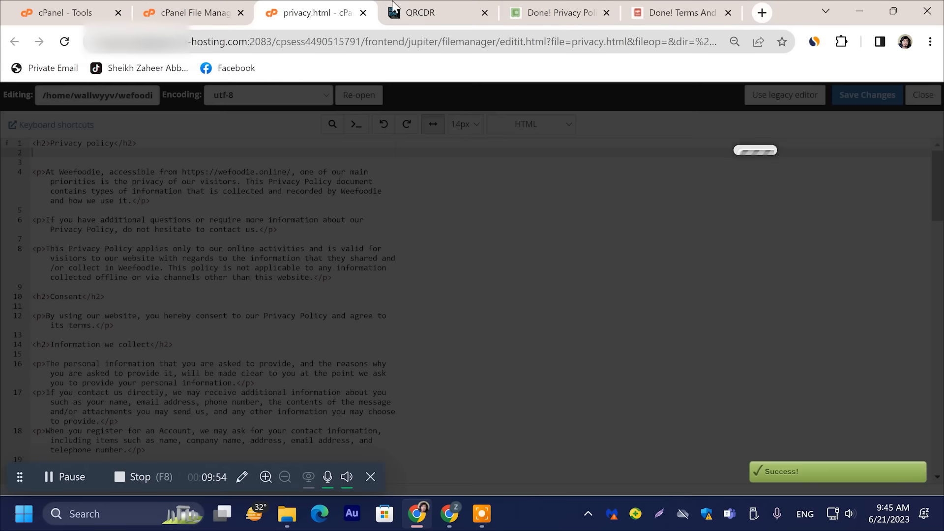
- Reload the QR code site, check the start of the privacy policy in the footer link's popup, and close it
click(420, 13)
click(65, 41)
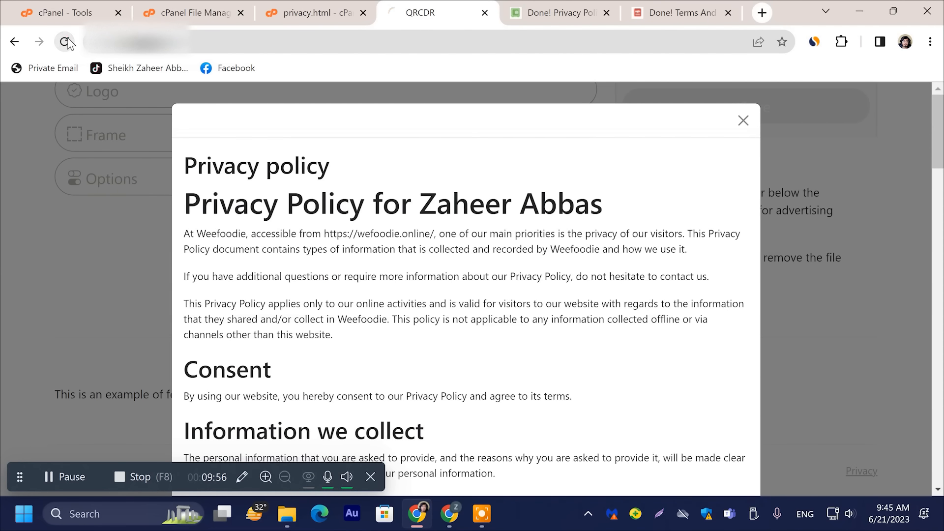
click(874, 474)
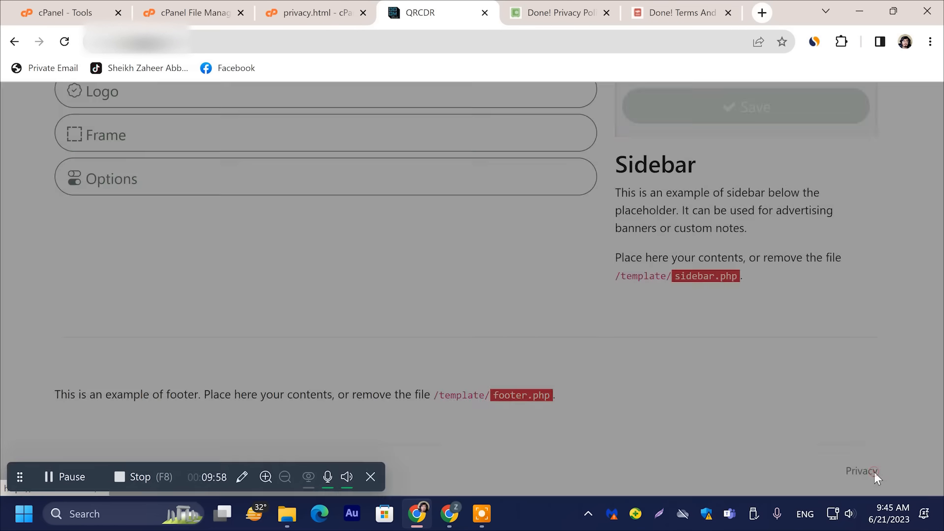
scroll(358, 307, down, 1)
scroll(357, 308, down, 2)
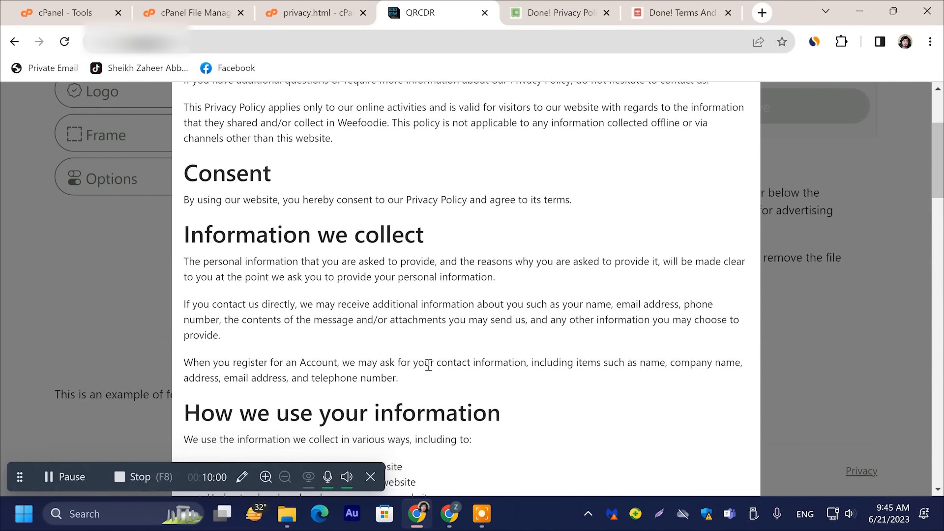
scroll(789, 133, up, 5)
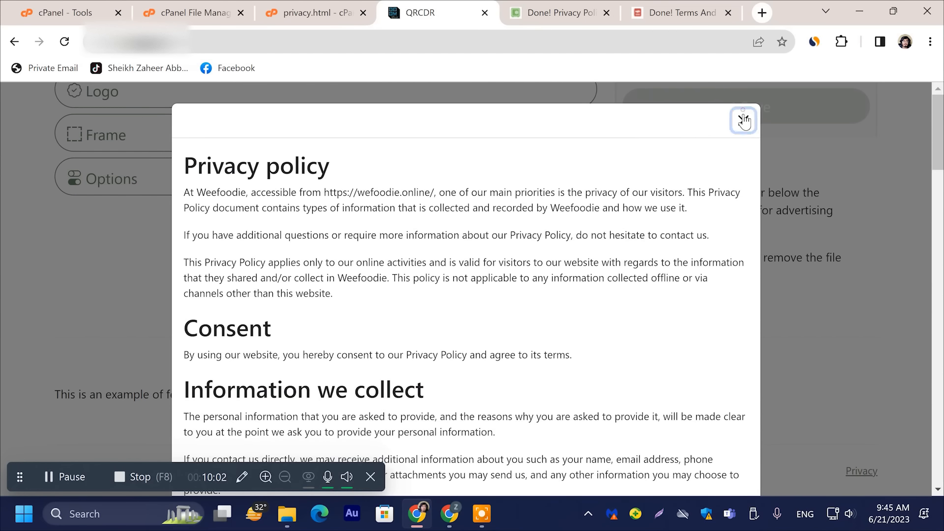
click(743, 121)
- Copy the generated terms and conditions text to the clipboard and close the privacy.html editor
click(676, 12)
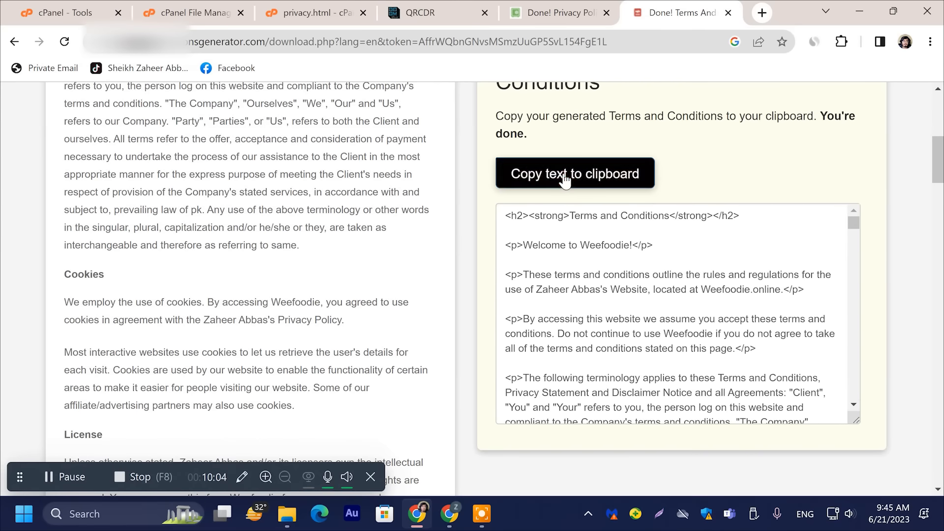
click(575, 174)
click(422, 13)
click(317, 1)
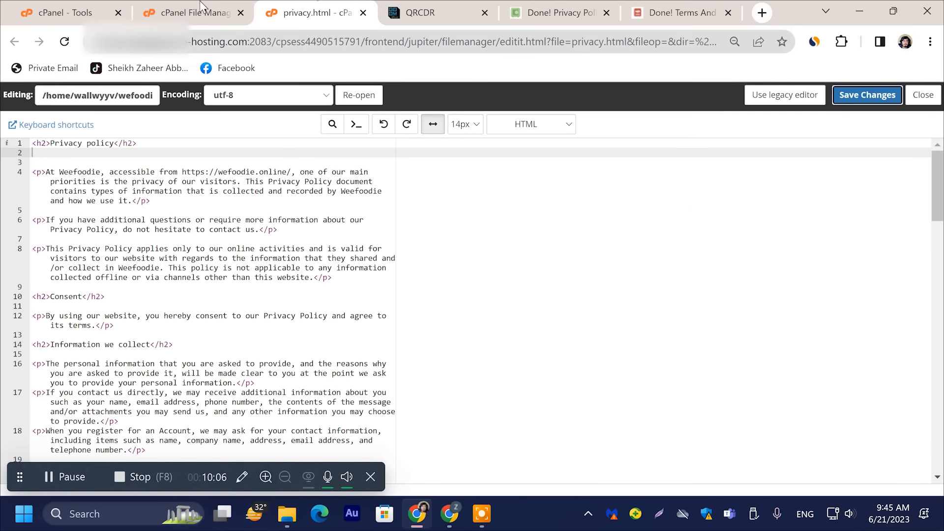
click(200, 4)
click(362, 13)
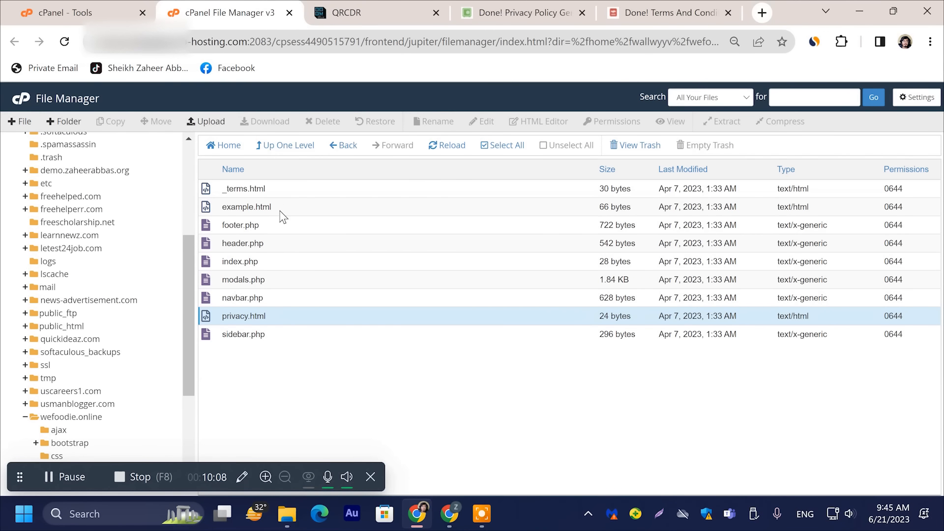
- Rename _terms.html in the template folder to terms.html
right_click(273, 192)
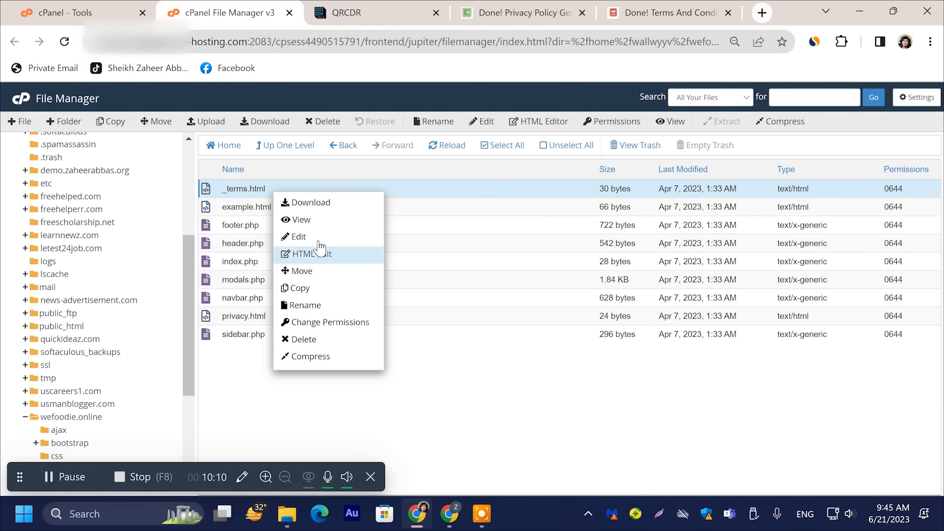
click(325, 305)
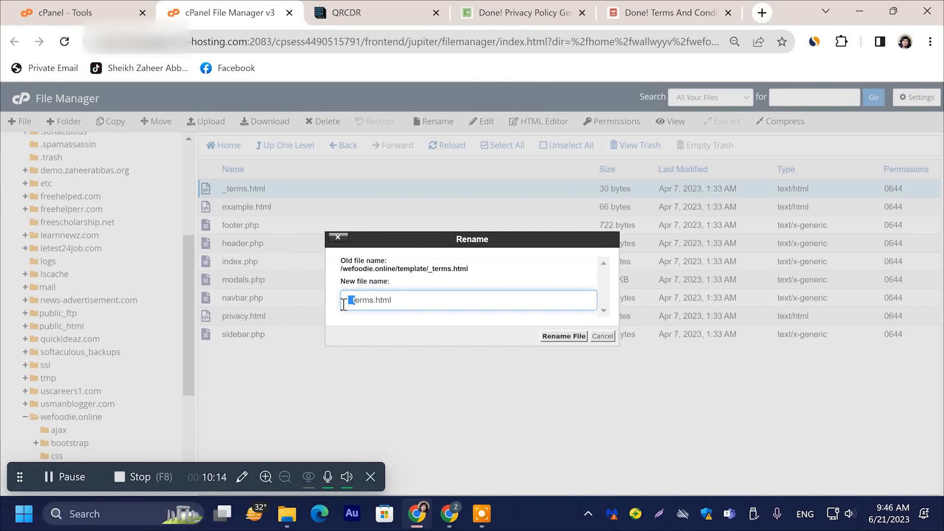
key(BackSpace)
click(561, 337)
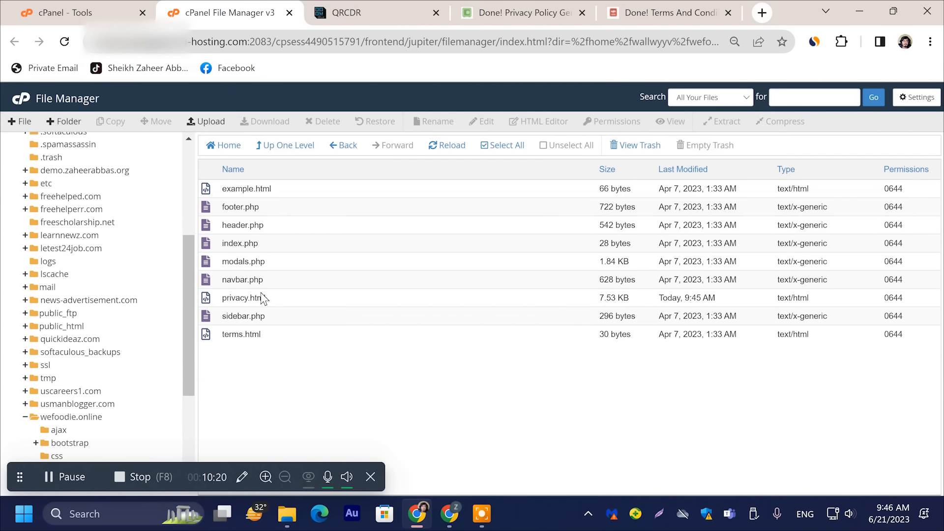
- Open terms.html in the plain code editor and paste the copied terms text below its heading
right_click(264, 336)
click(319, 355)
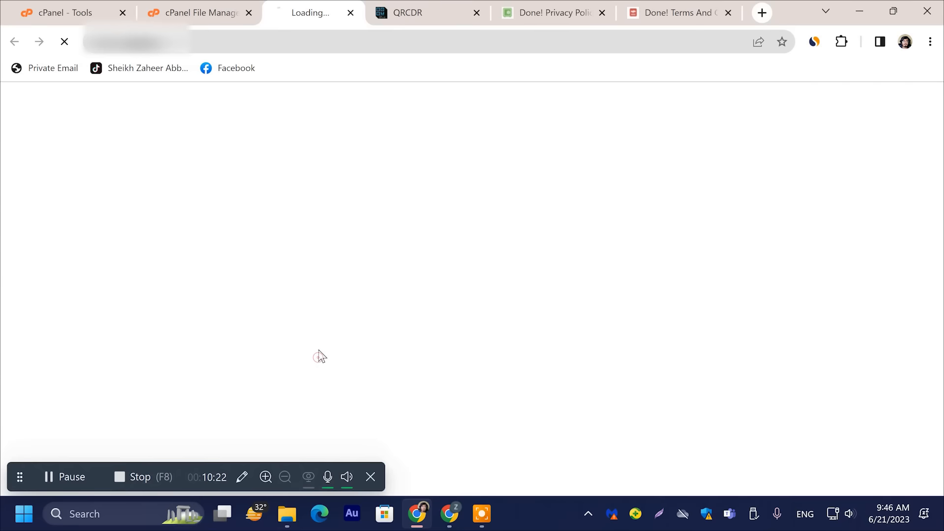
right_click(257, 201)
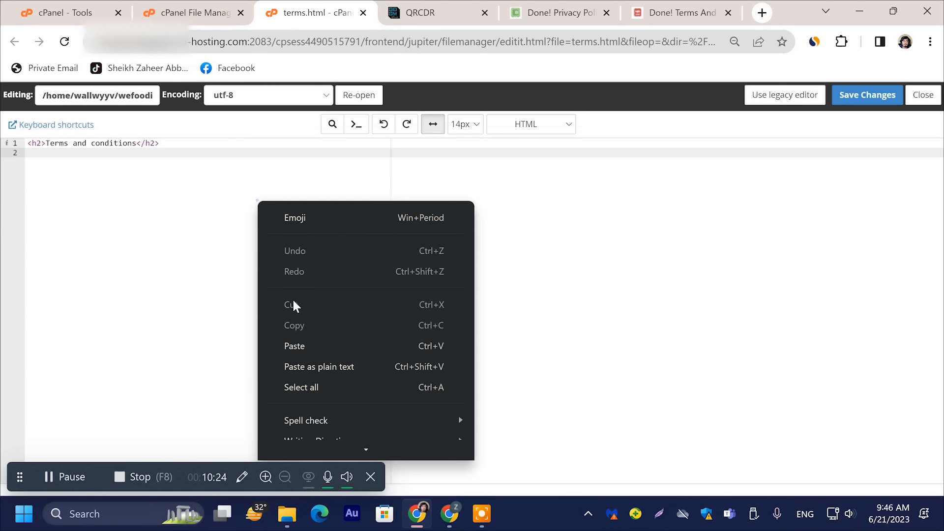
click(301, 350)
scroll(202, 211, up, 10)
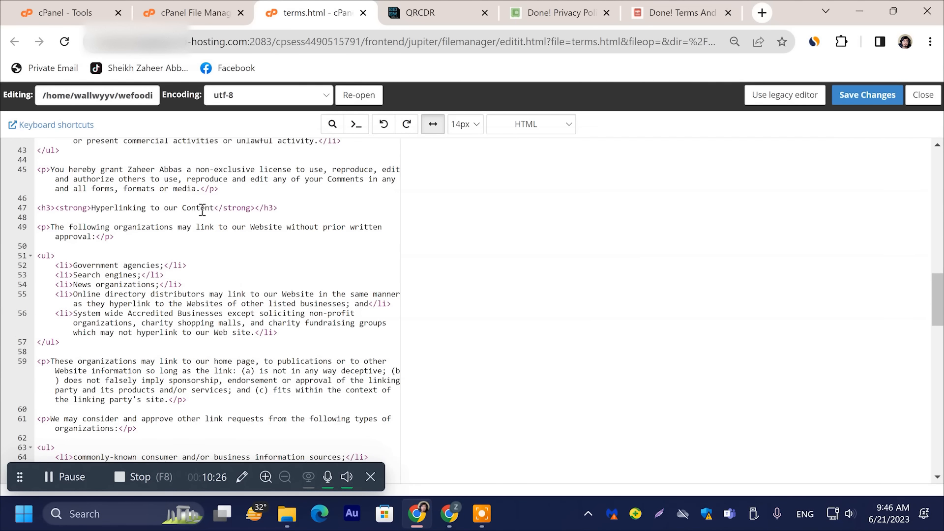
drag(937, 284, 938, 101)
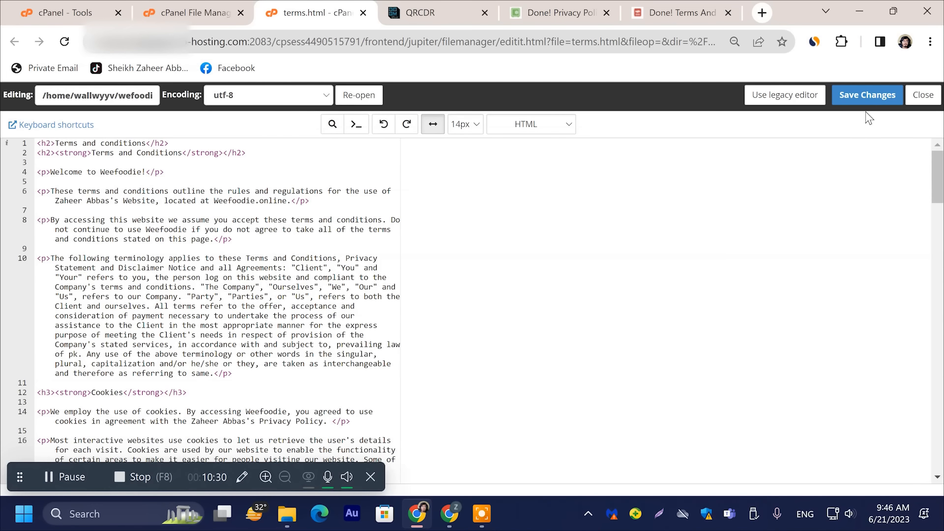
- Delete the duplicate "Terms and Conditions" heading and one extra blank line in terms.html, and save the file
drag(41, 155, 286, 153)
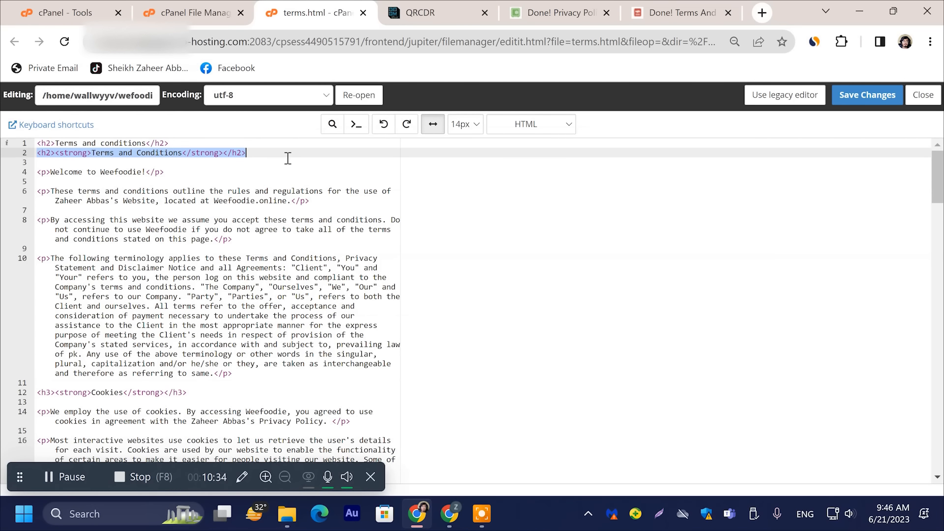
key(BackSpace)
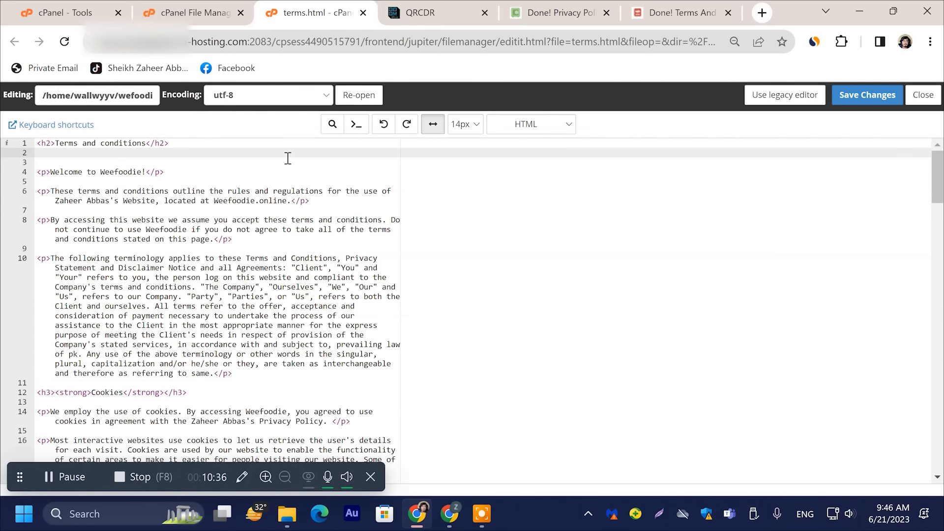
key(Delete)
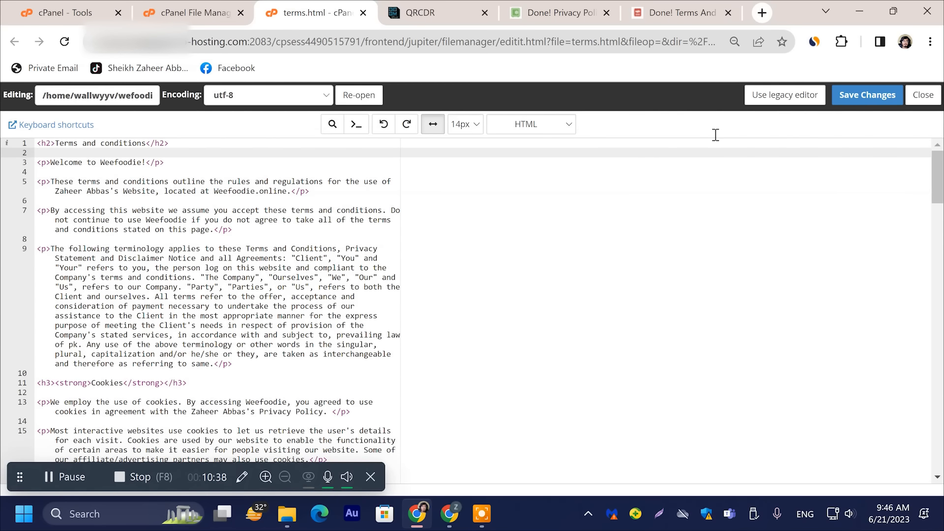
click(843, 96)
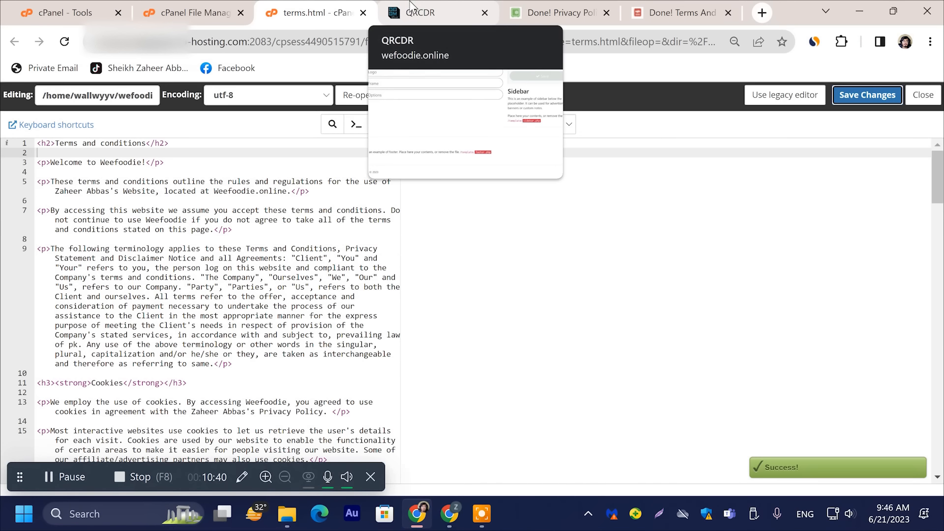
- Reload the QR code site and check its footer links and the header section
click(416, 11)
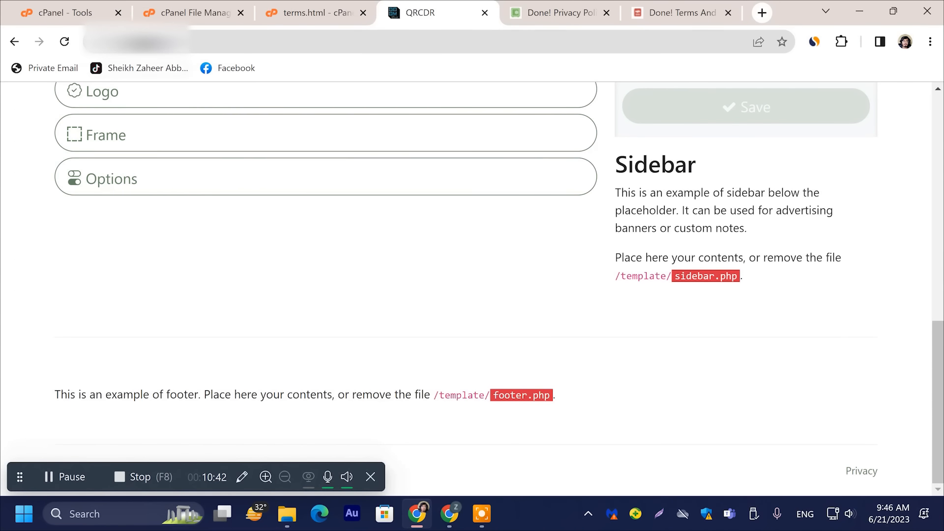
click(73, 43)
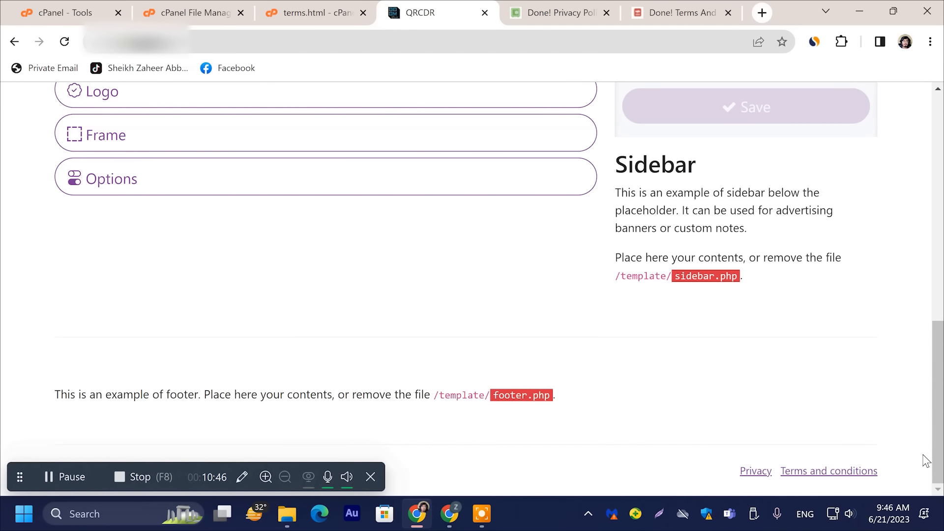
mouse_move(939, 452)
mouse_down()
mouse_move(940, 226)
mouse_move(939, 455)
mouse_up()
drag(938, 402, 938, 307)
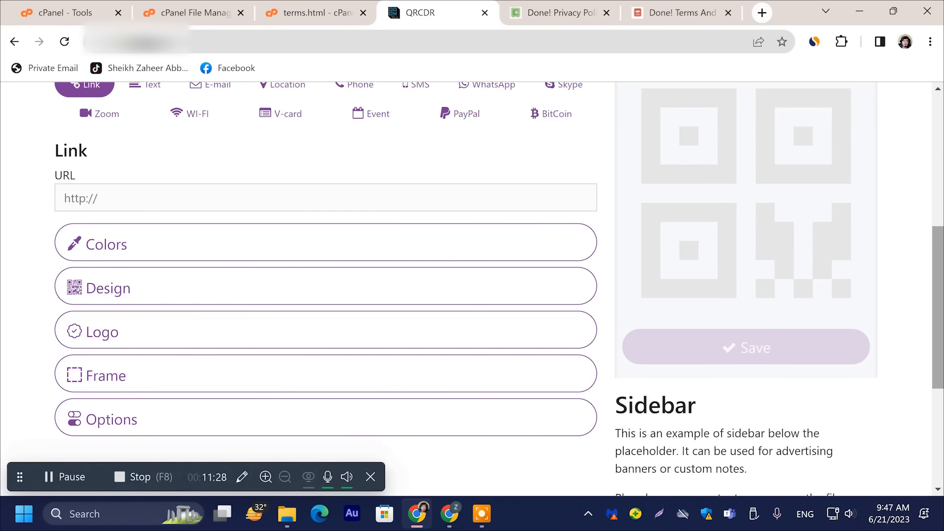
scroll(726, 414, up, 7)
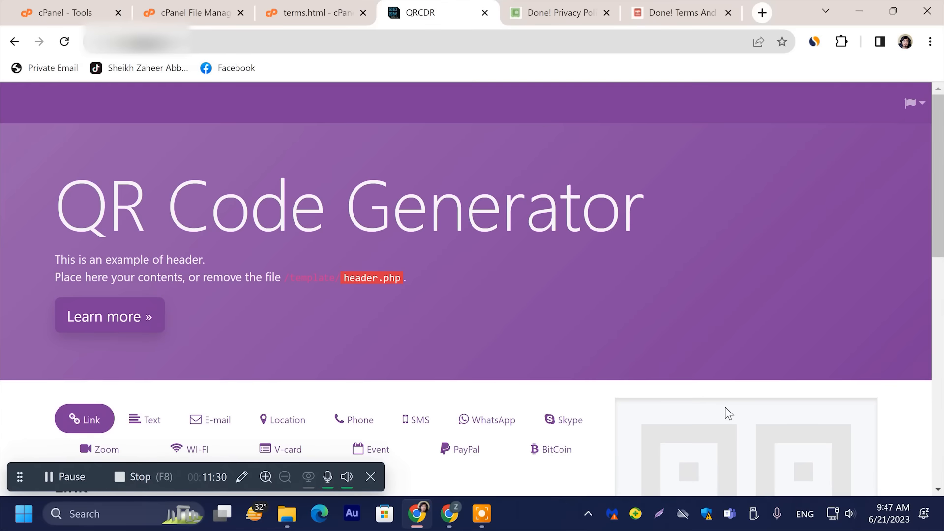
scroll(466, 290, down, 3)
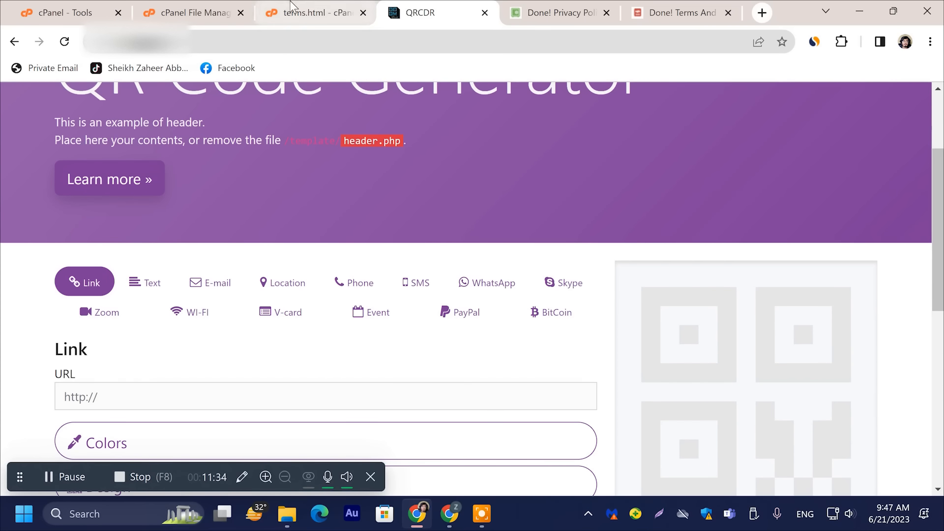
- Open the footer's "Terms and conditions" popup, skim its text, and close it
click(320, 13)
click(420, 12)
scroll(903, 438, down, 8)
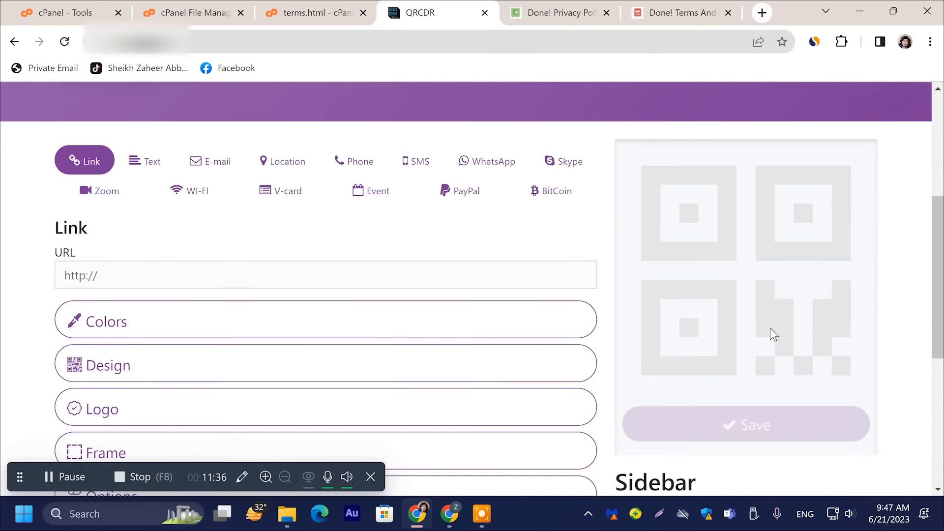
click(816, 471)
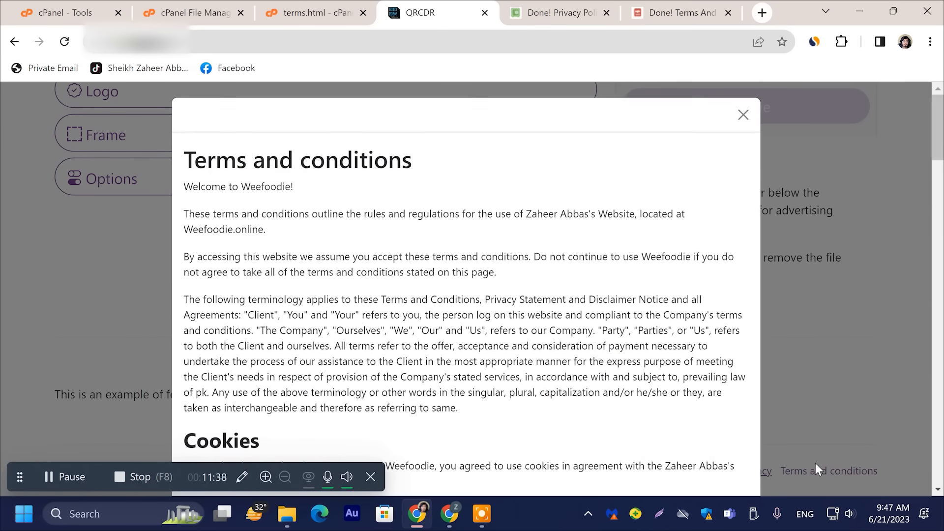
scroll(491, 304, down, 3)
scroll(491, 304, up, 3)
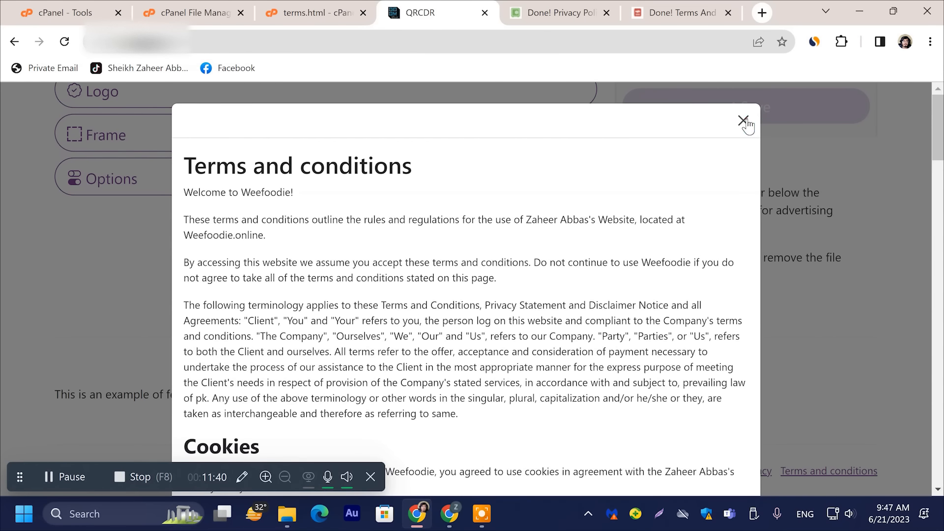
click(743, 121)
- Close the terms.html editor and open header.php from the template folder in the plain code editor
click(350, 11)
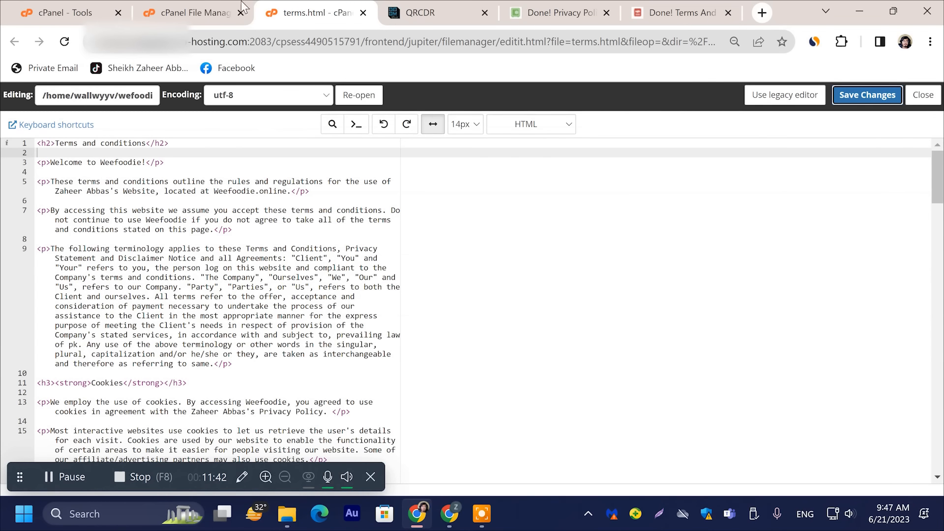
click(363, 13)
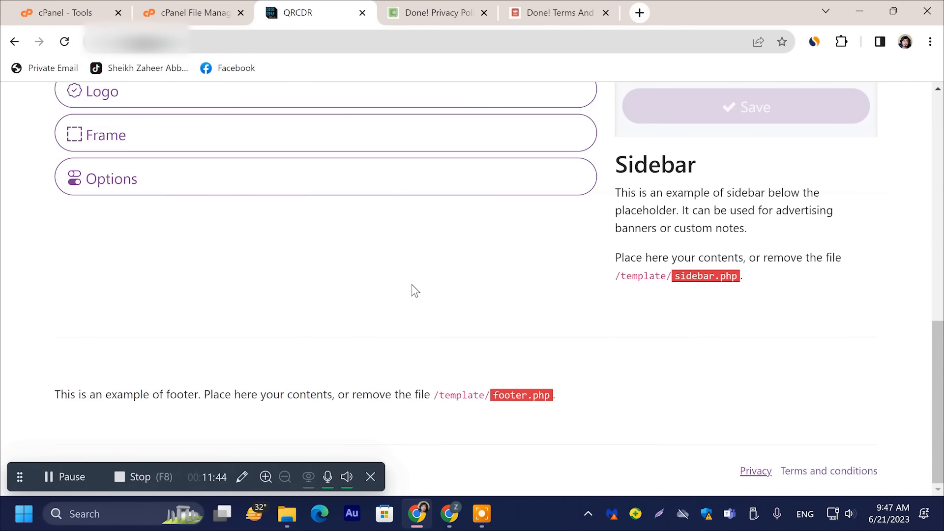
scroll(418, 290, up, 3)
scroll(427, 299, down, 3)
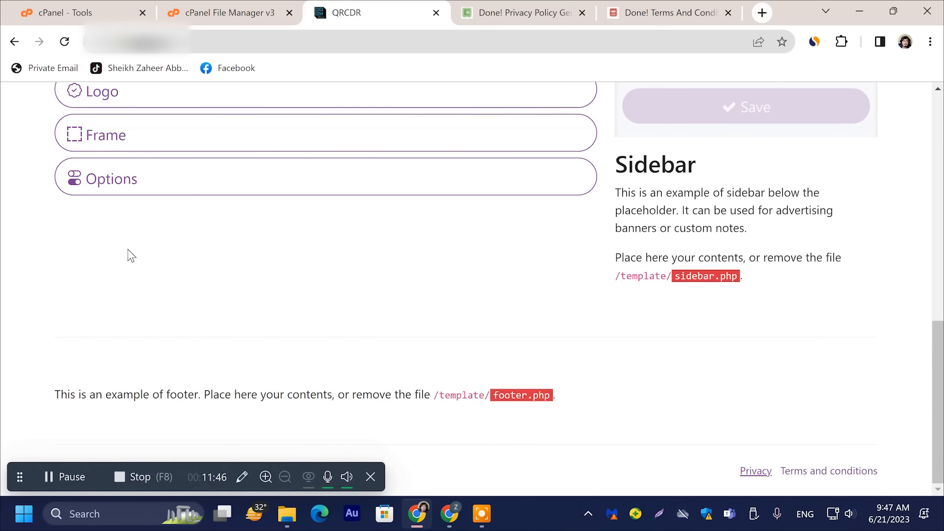
scroll(413, 299, up, 2)
click(229, 12)
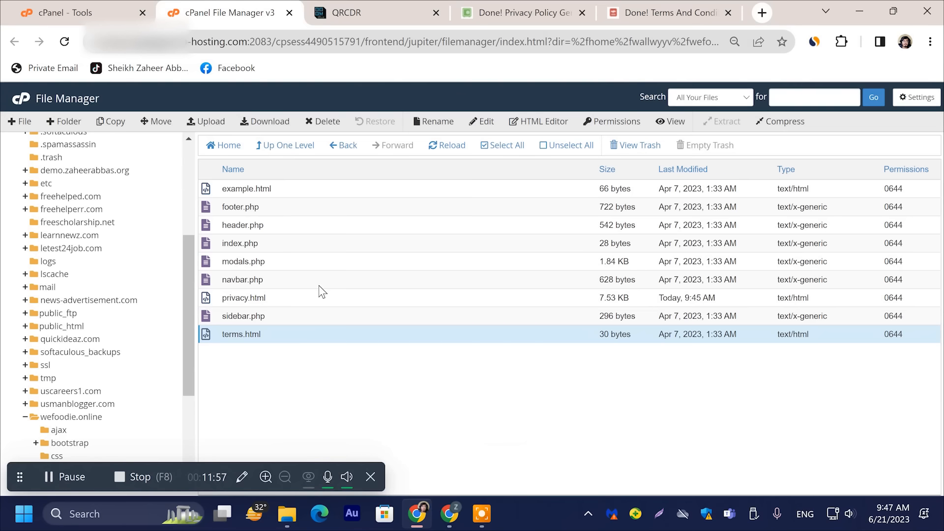
right_click(268, 225)
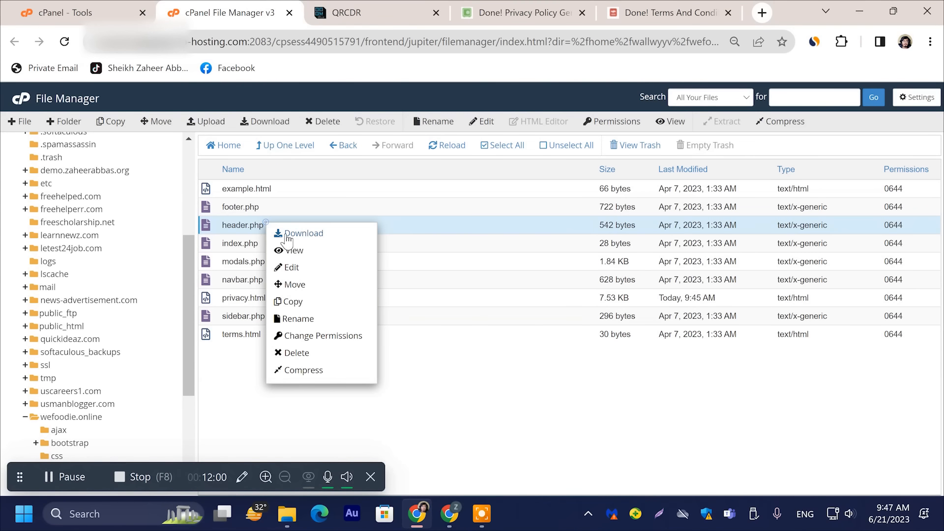
click(313, 268)
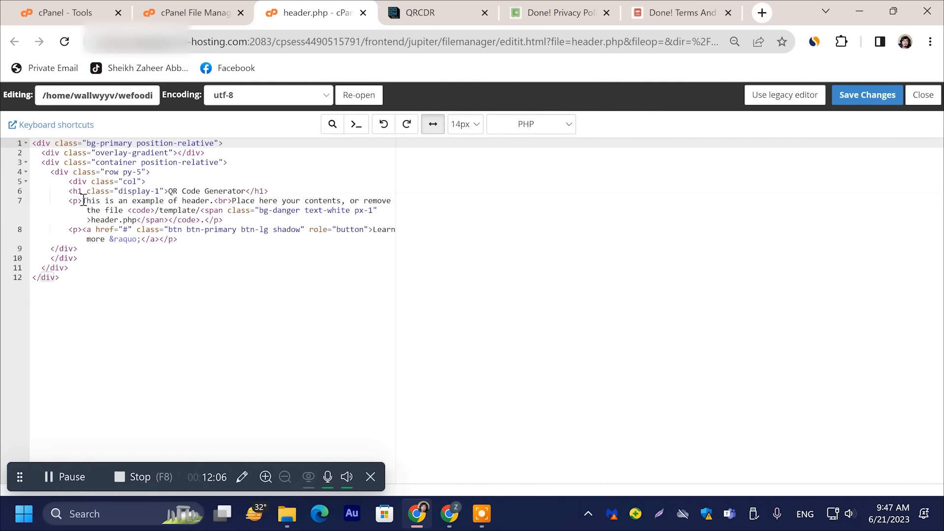
- Delete the sample sentences "This is an example of header." and "Place here your contents, or remove the file" from the header.php paragraph
drag(84, 201, 232, 197)
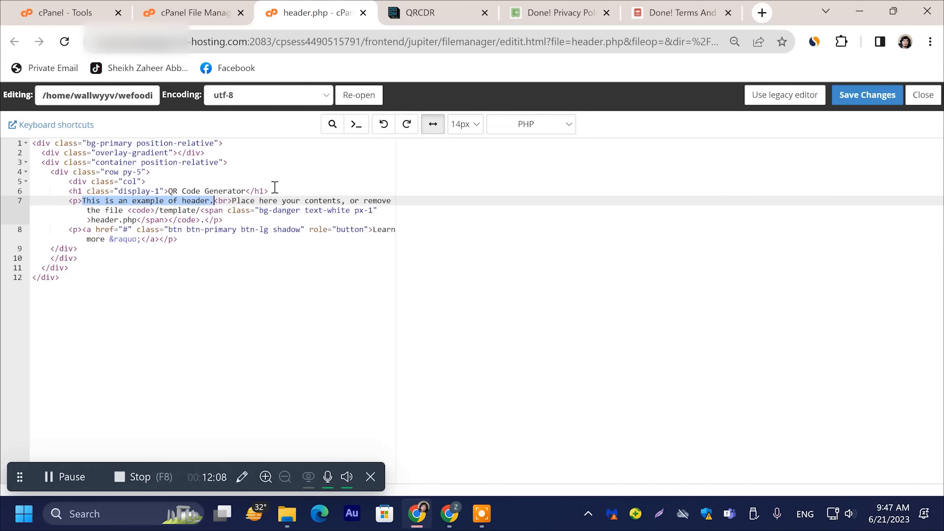
key(BackSpace)
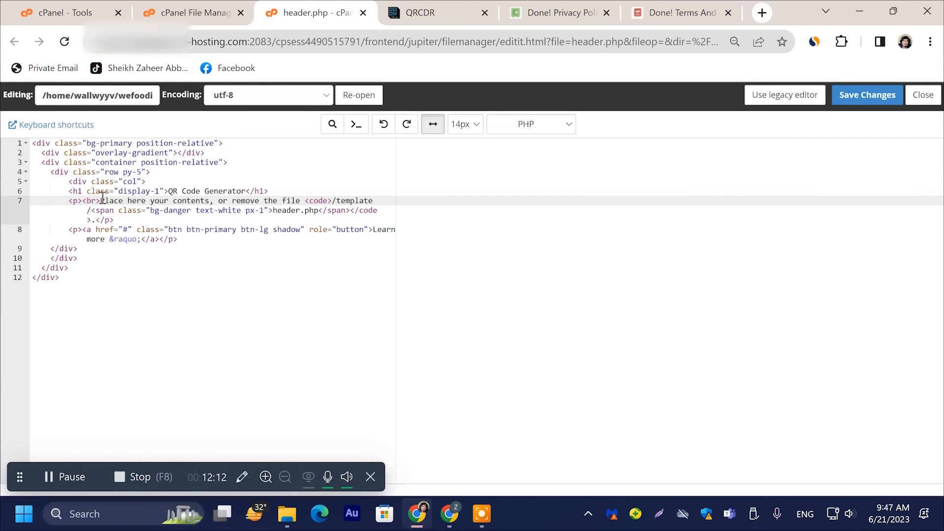
drag(101, 200, 305, 200)
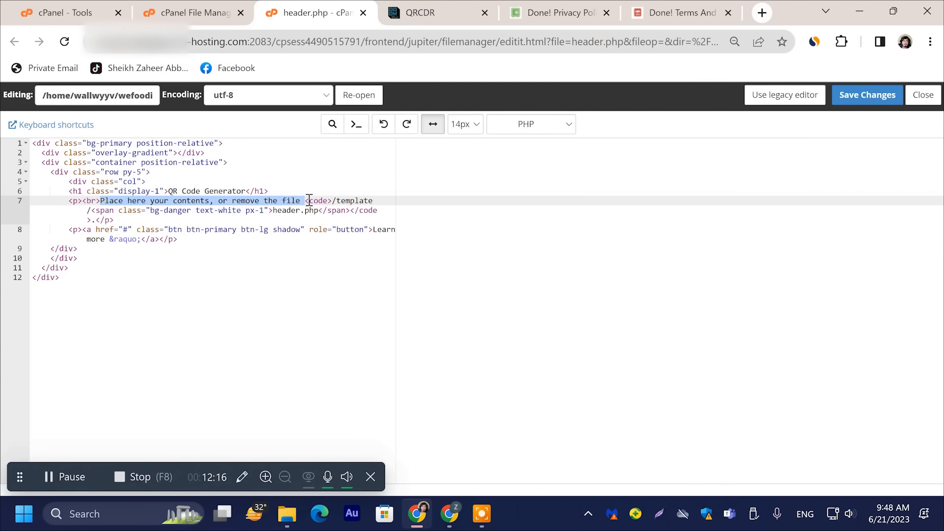
key(BackSpace)
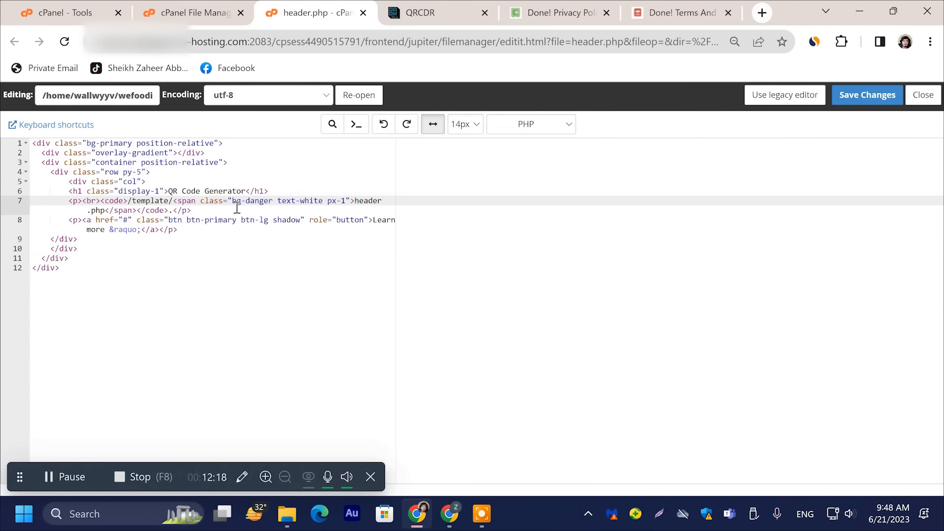
- Replace the "header.php" text inside the highlighted span with "Generate my QR" and save the file
click(100, 211)
drag(104, 211, 70, 201)
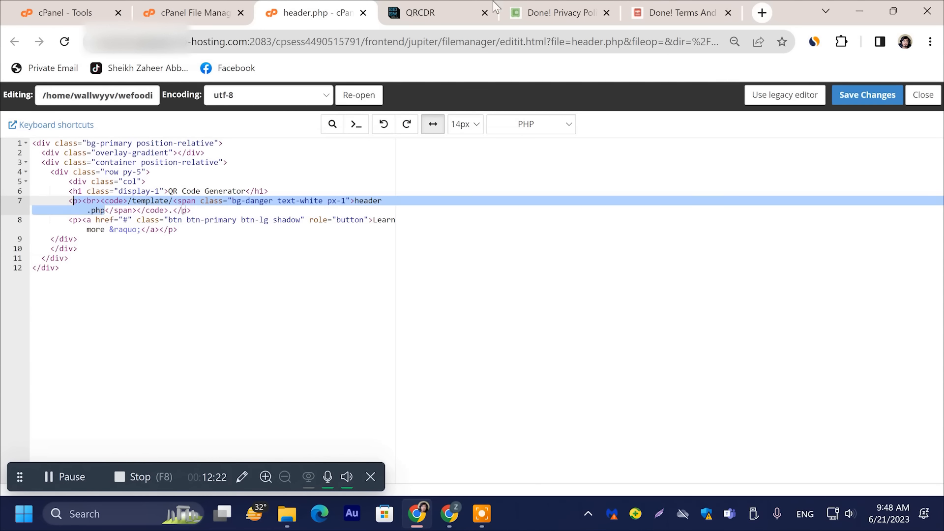
click(502, 6)
click(445, 5)
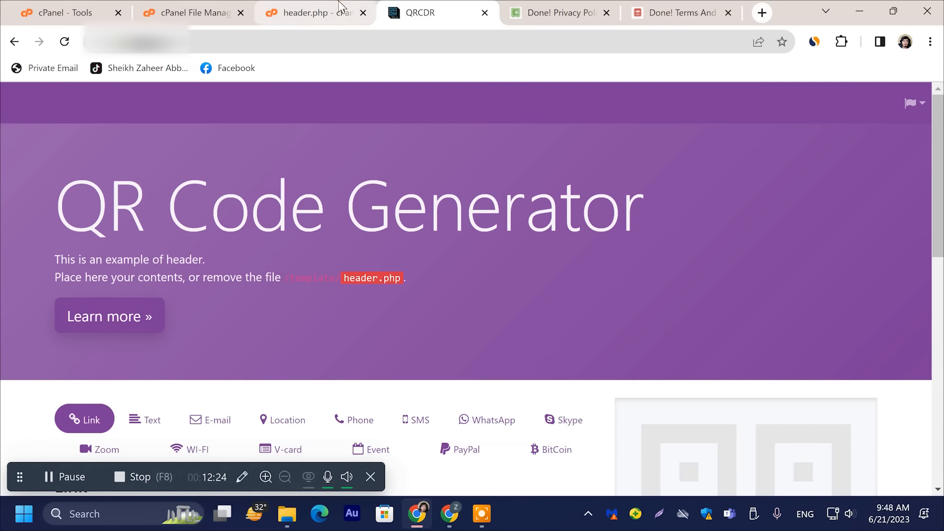
click(357, 7)
drag(358, 200, 110, 215)
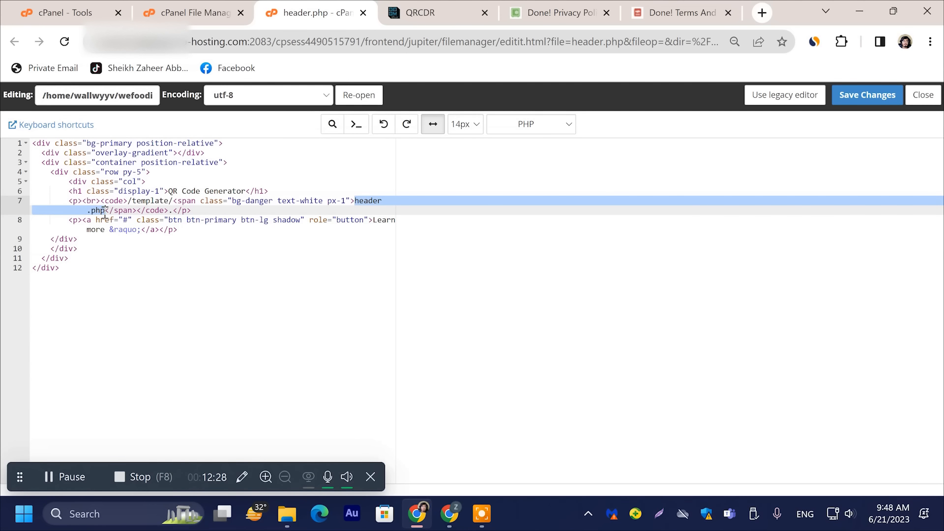
text(Ge)
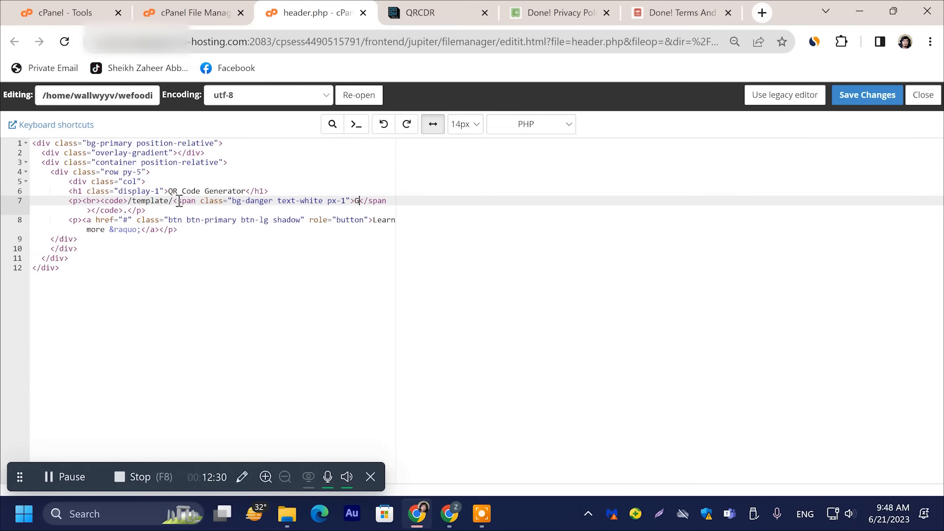
text(nera)
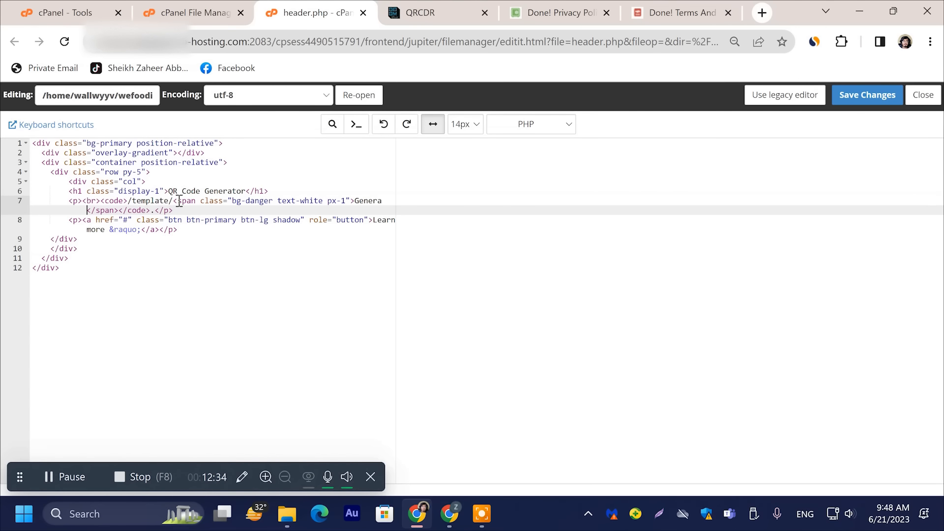
text(te my Q)
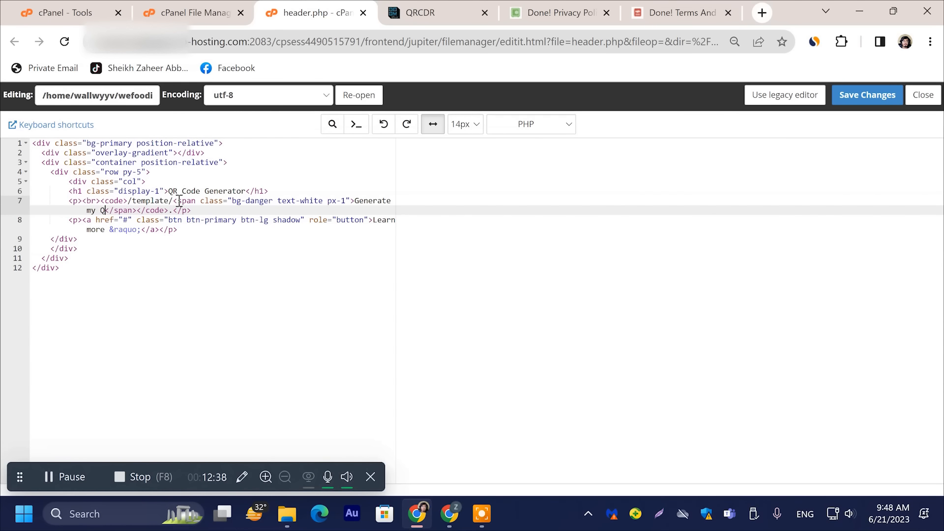
text(R)
click(857, 99)
- Reload the QR code site and inspect the text in front of the "Generate my QR" label in the header
key(ctrl+Tab)
click(65, 42)
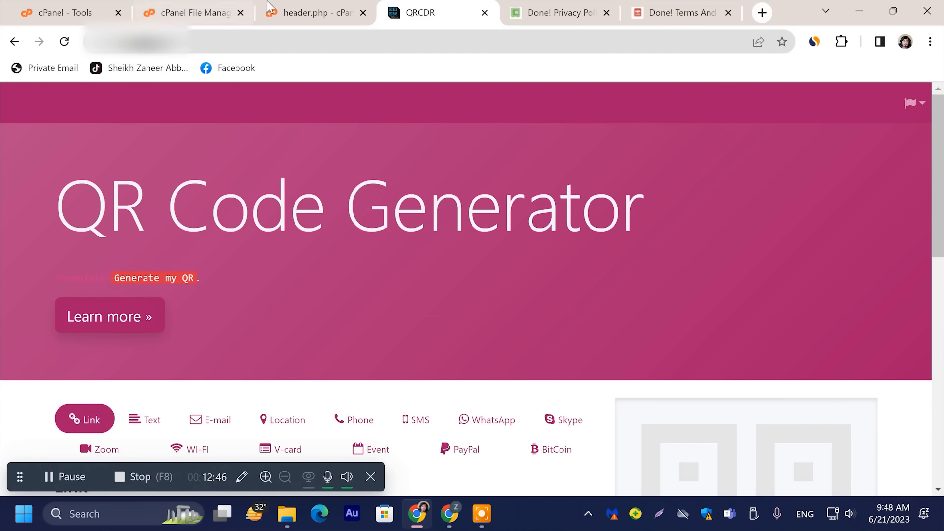
drag(43, 274, 101, 277)
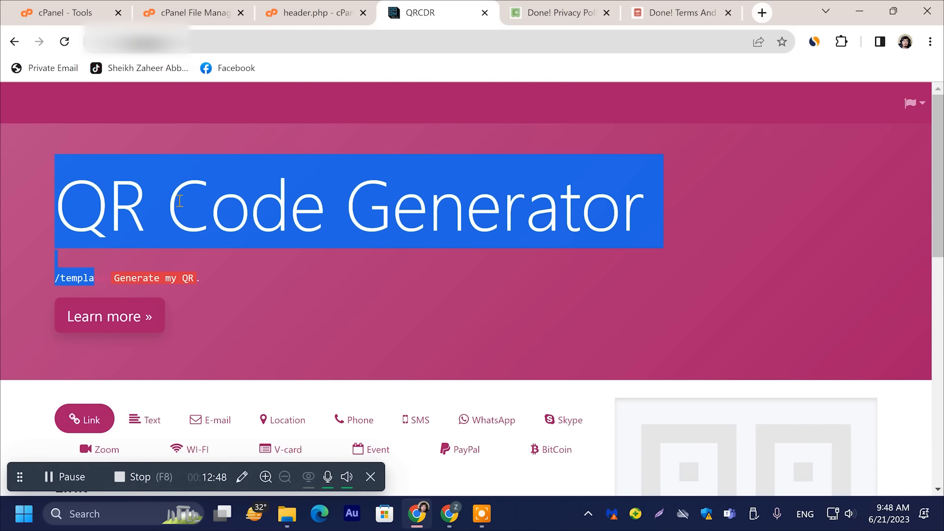
key(ctrl+shift+Tab)
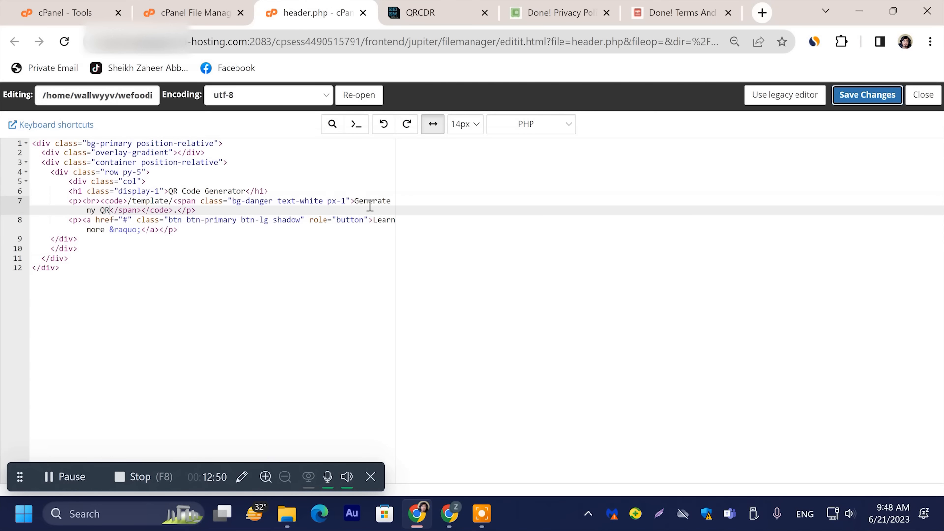
- Delete the "/template/" text in front of the span in header.php, save the file, and reload the site
drag(176, 201, 137, 200)
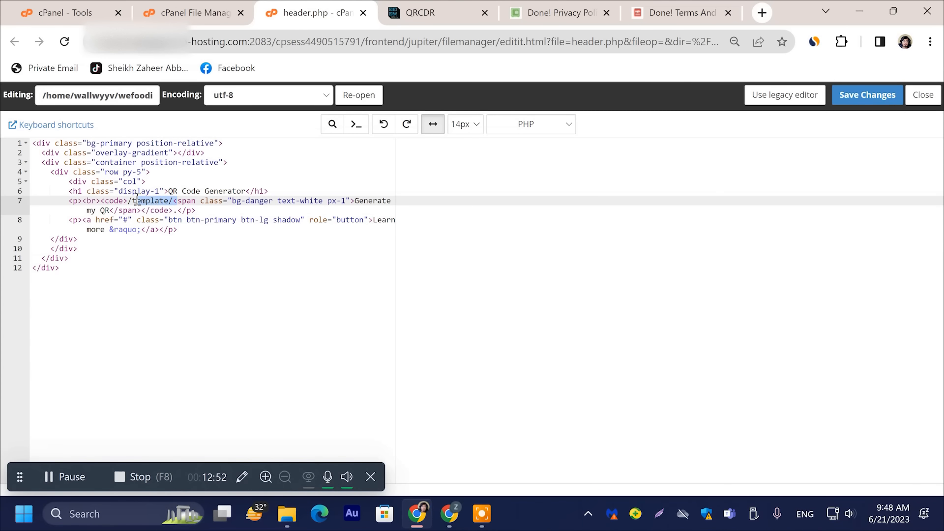
key(Right)
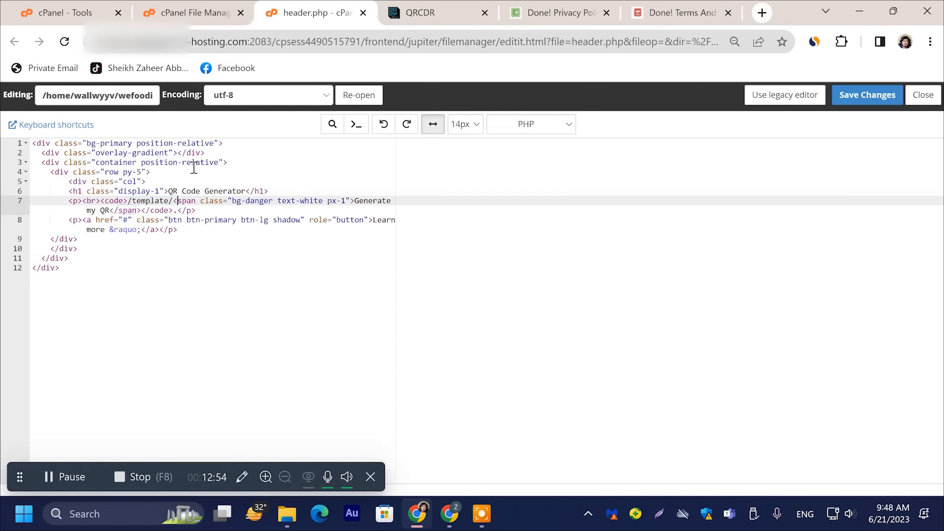
key(BackSpace)
key(BackSpace)
key(BackSpace)
key(BackSpace)
key(BackSpace)
key(BackSpace)
key(BackSpace)
key(BackSpace)
key(BackSpace)
key(BackSpace)
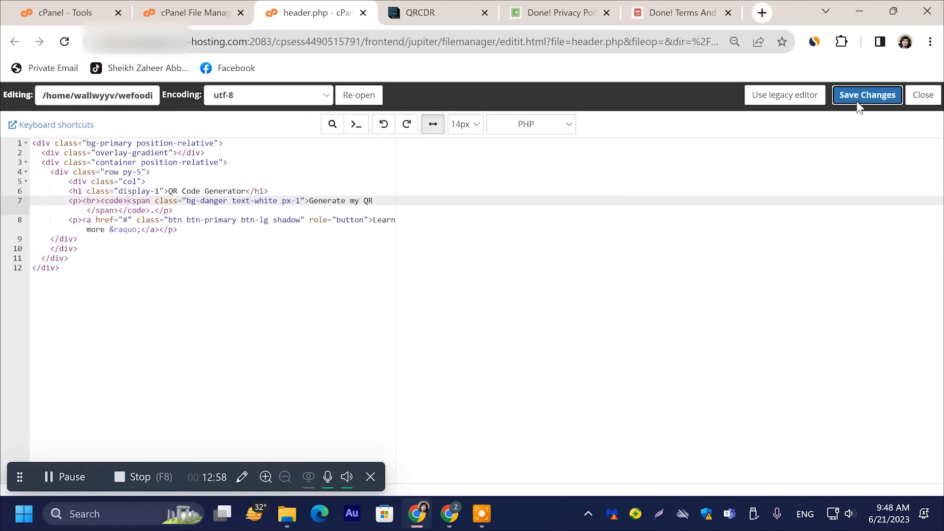
click(867, 95)
click(420, 12)
click(65, 41)
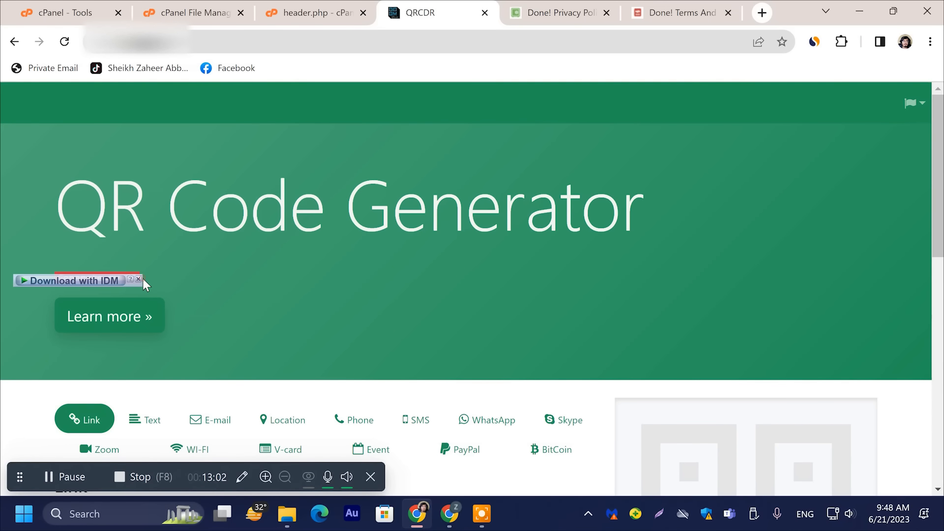
- Delete the period after the closing code tag in header.php, save the file, and check the reloaded header
click(325, 12)
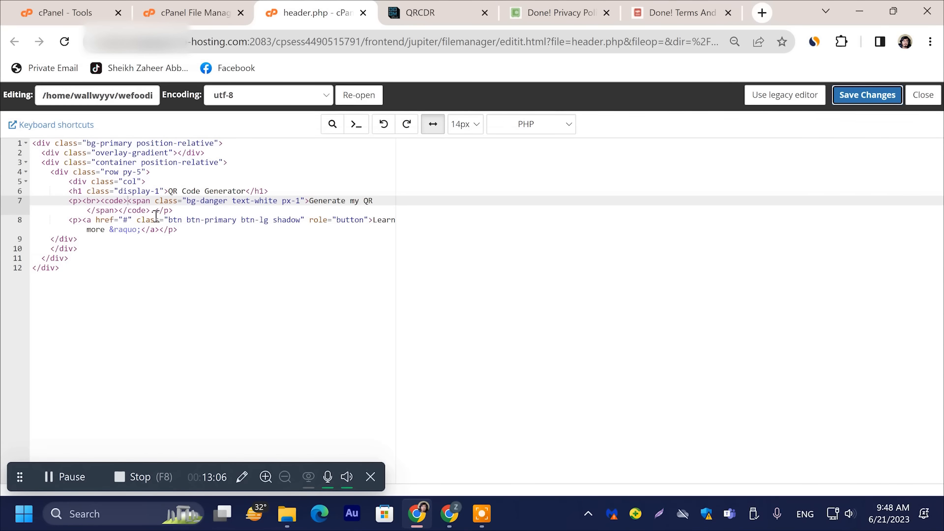
click(156, 212)
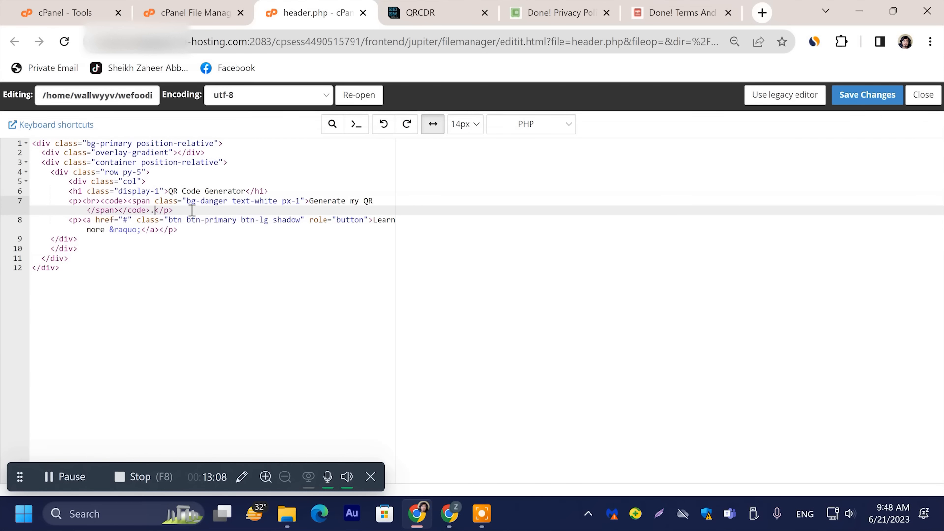
key(BackSpace)
click(865, 91)
click(436, 7)
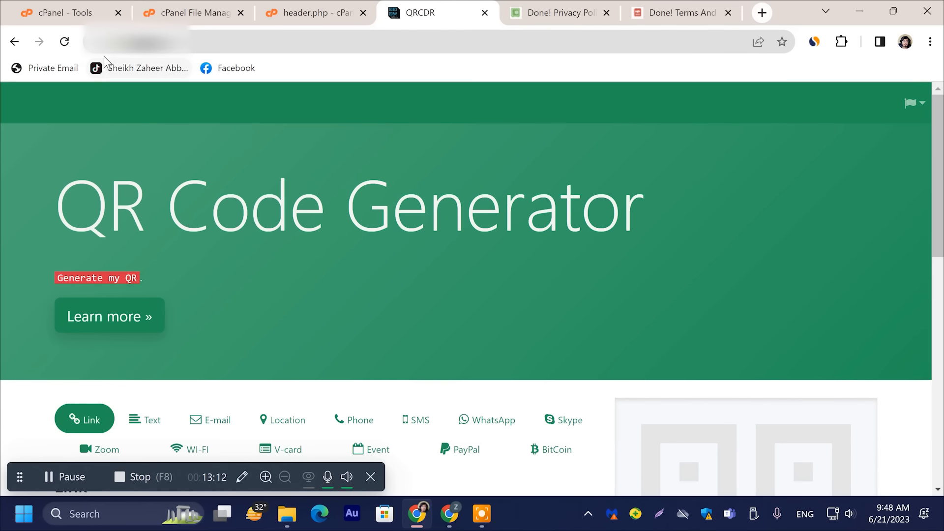
click(64, 41)
triple_click(110, 278)
click(331, 204)
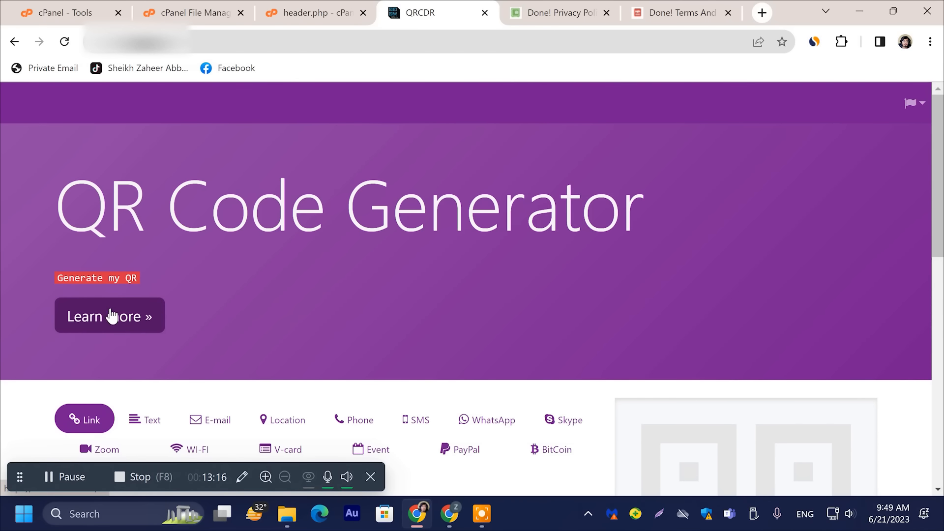
- Remove the "Learn more" button's opening link tag and its text from line 8 of header.php, and save the file
key(ctrl+shift+Tab)
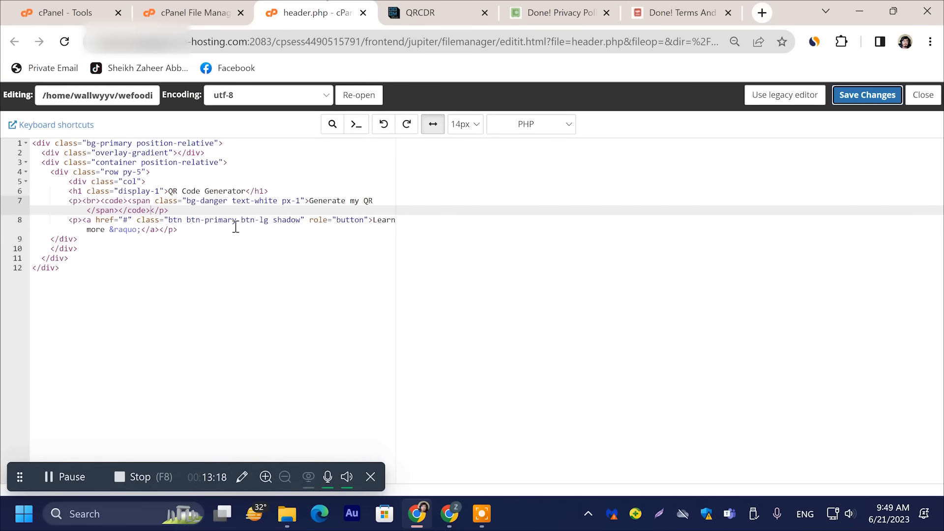
click(253, 258)
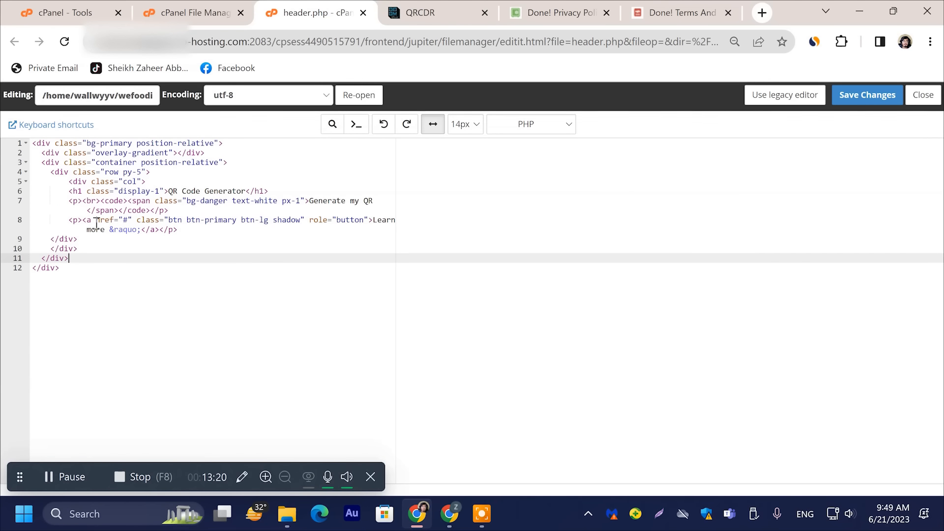
drag(86, 223, 306, 220)
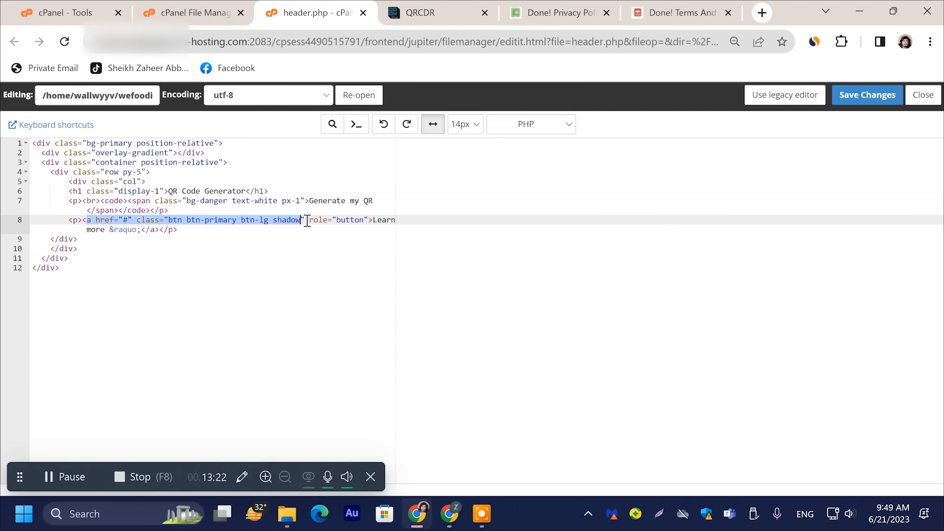
click(175, 210)
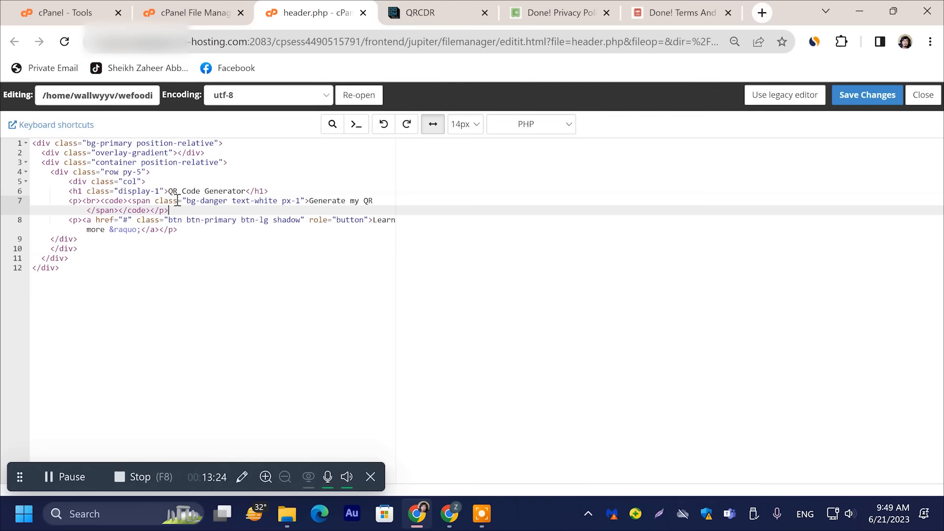
drag(83, 220, 375, 219)
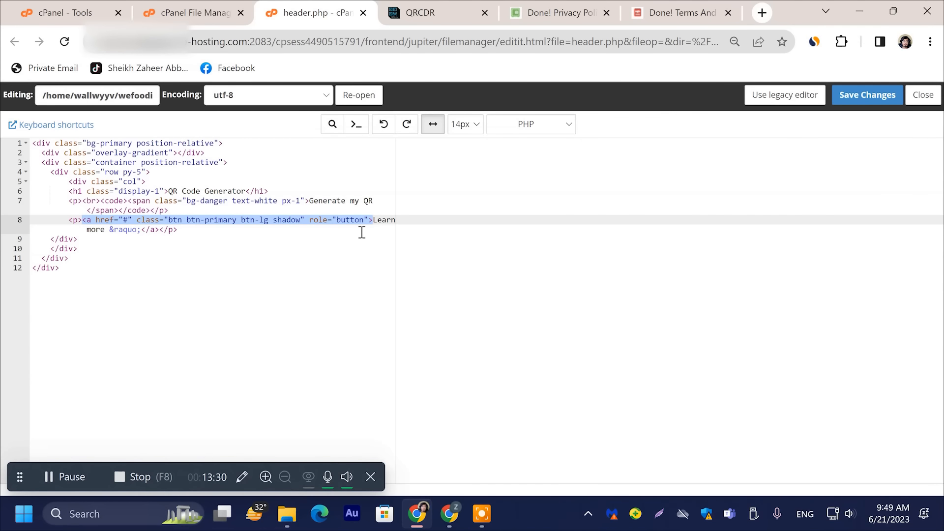
key(BackSpace)
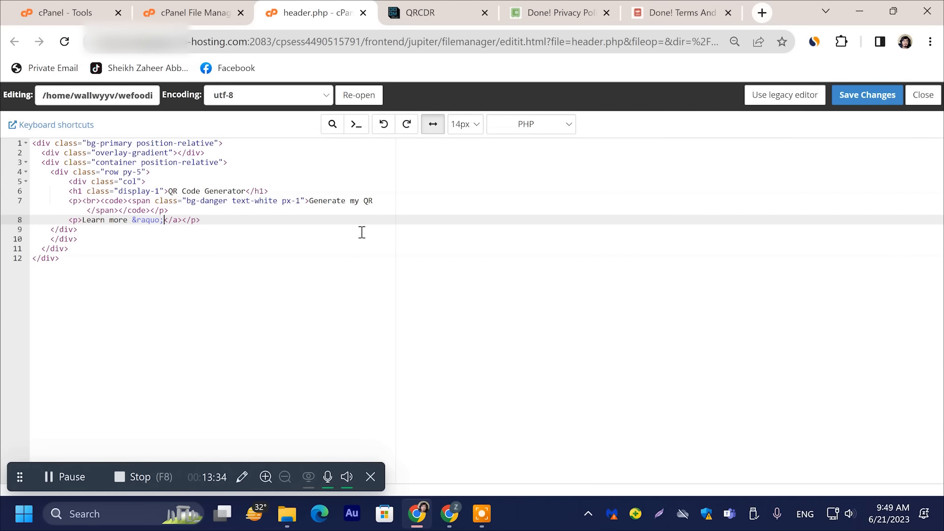
key(BackSpace)
key(BackSpace)
key(BackSpace)
key(BackSpace)
key(BackSpace)
key(BackSpace)
key(BackSpace)
key(BackSpace)
key(BackSpace)
key(BackSpace)
key(BackSpace)
key(BackSpace)
key(BackSpace)
key(BackSpace)
key(BackSpace)
key(BackSpace)
key(BackSpace)
key(BackSpace)
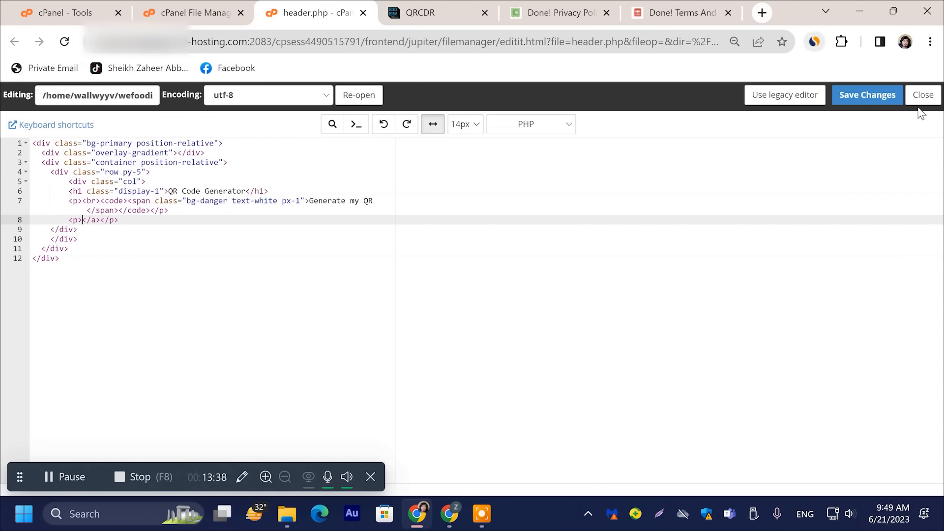
click(885, 95)
- Reload the QR code site and review the header area, the sidebar, and the sample footer text
click(423, 12)
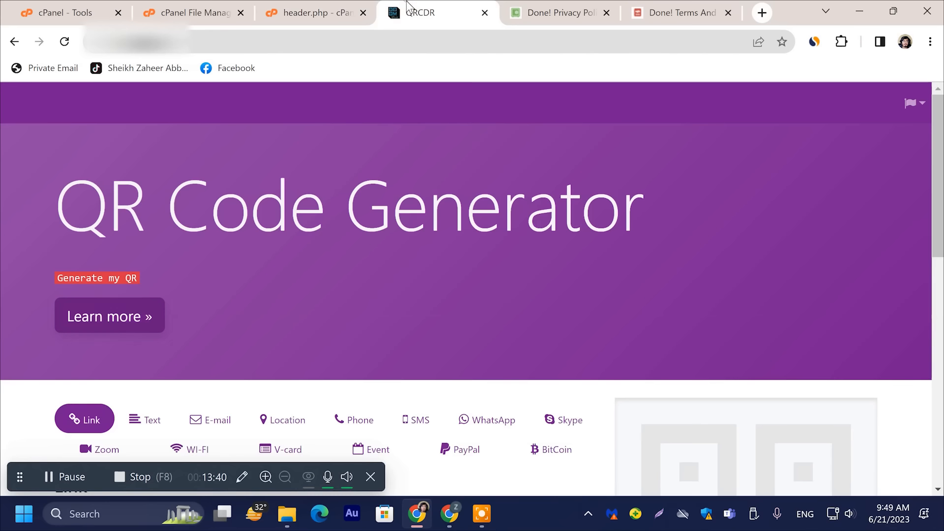
click(64, 42)
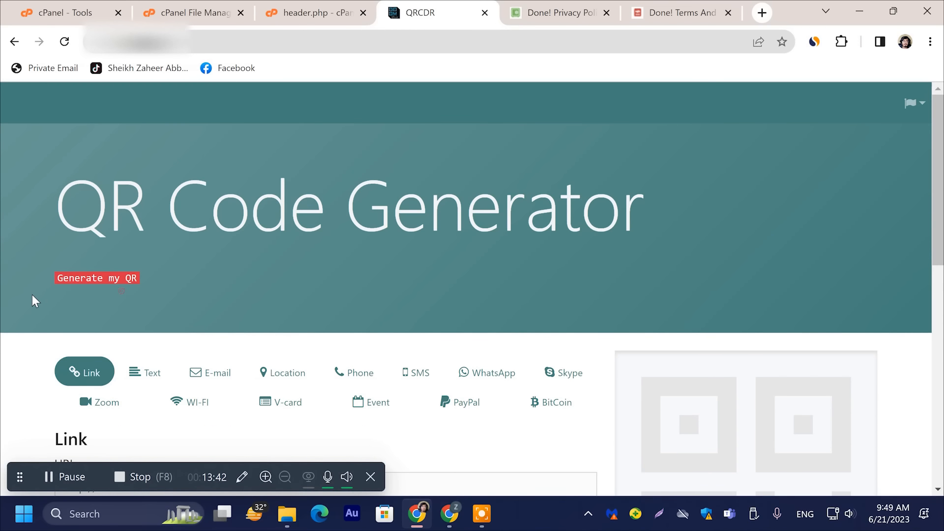
drag(51, 296, 149, 317)
click(168, 302)
scroll(169, 302, down, 3)
scroll(168, 301, up, 3)
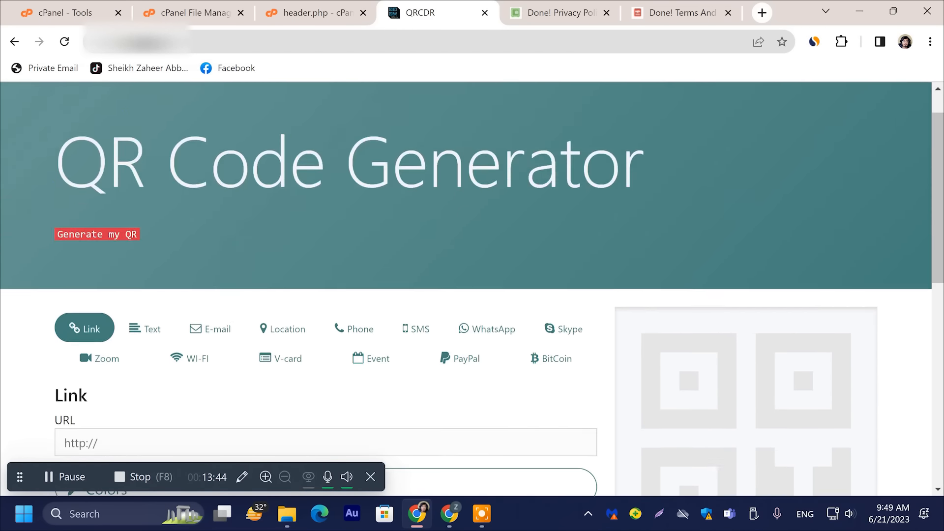
scroll(381, 428, down, 10)
scroll(381, 427, up, 2)
scroll(401, 478, down, 2)
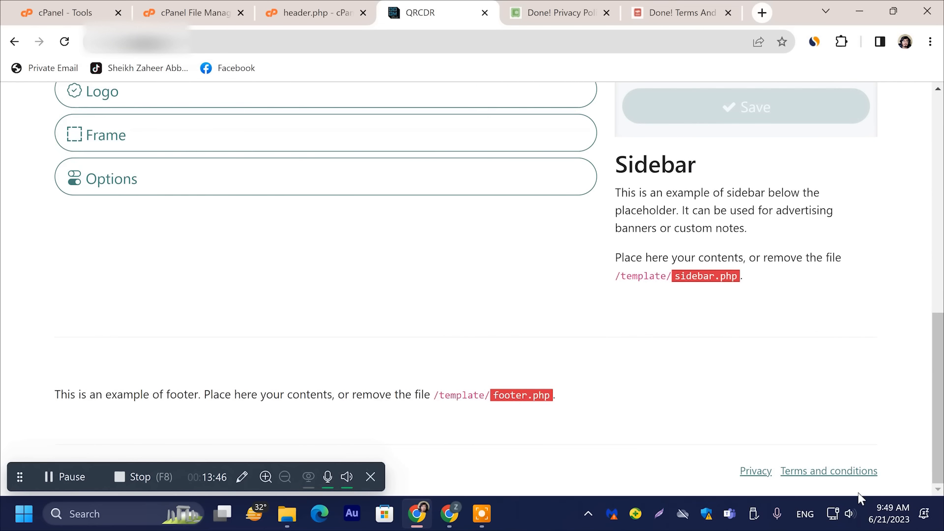
drag(54, 393, 680, 387)
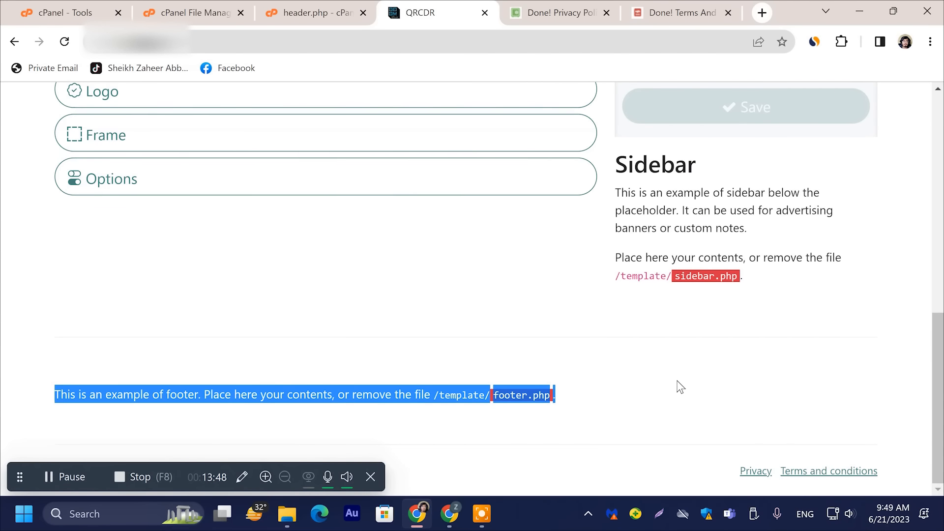
click(674, 387)
- Switch to the file manager and go back to the wefoodie.online root folder to look through its contents
click(315, 13)
click(192, 12)
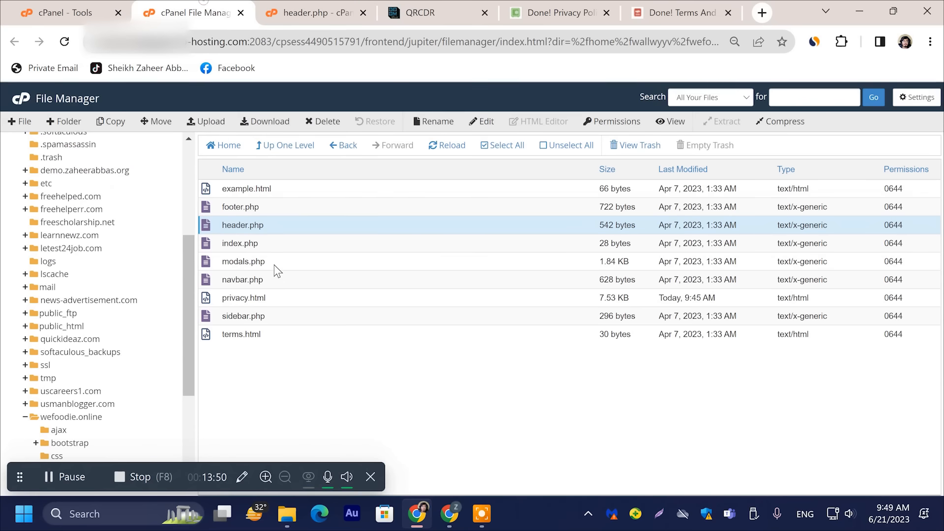
click(352, 157)
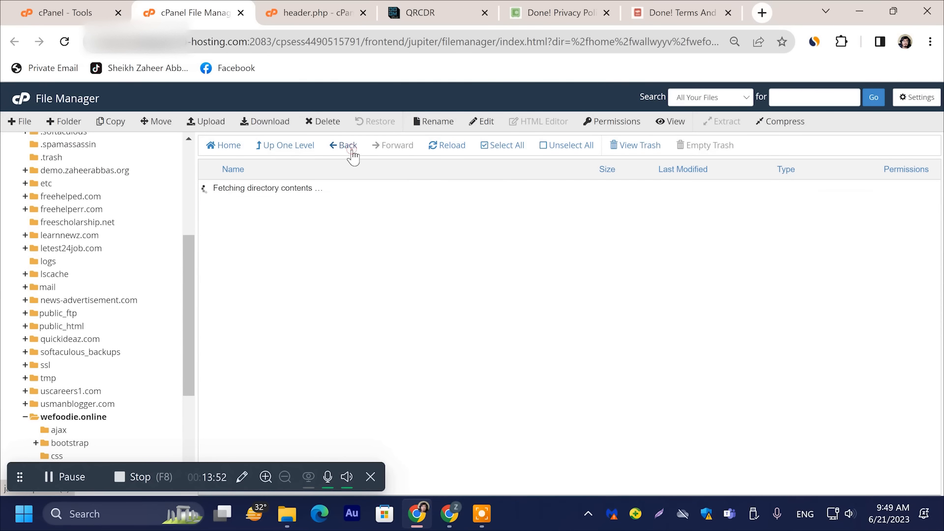
click(352, 157)
click(352, 157)
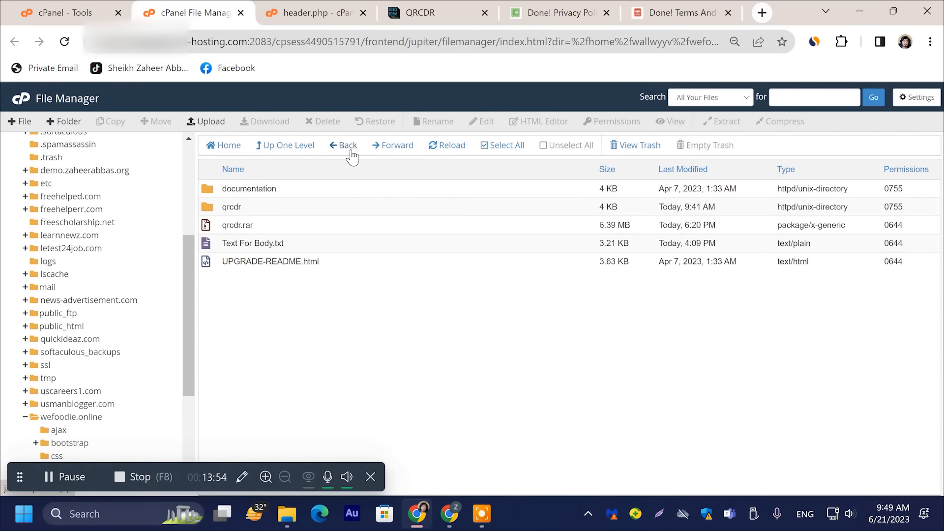
click(349, 150)
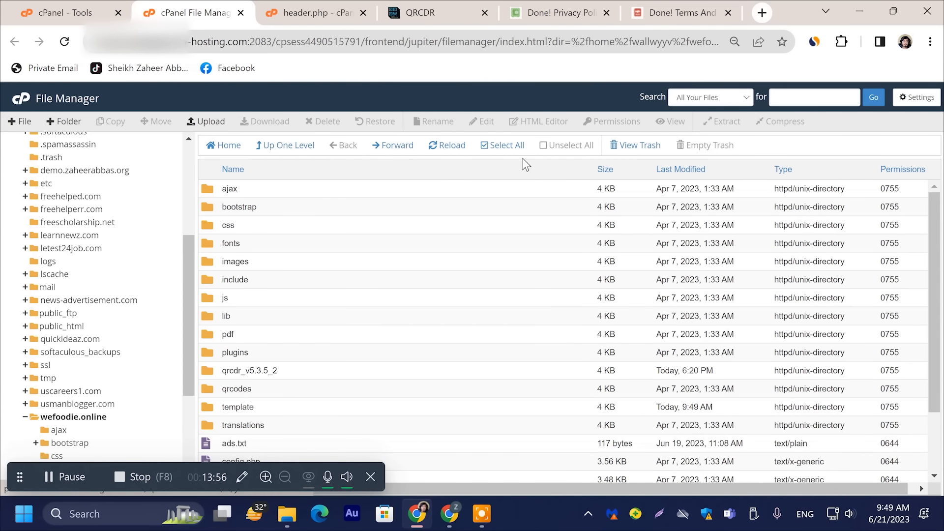
scroll(280, 348, down, 1)
scroll(279, 348, down, 1)
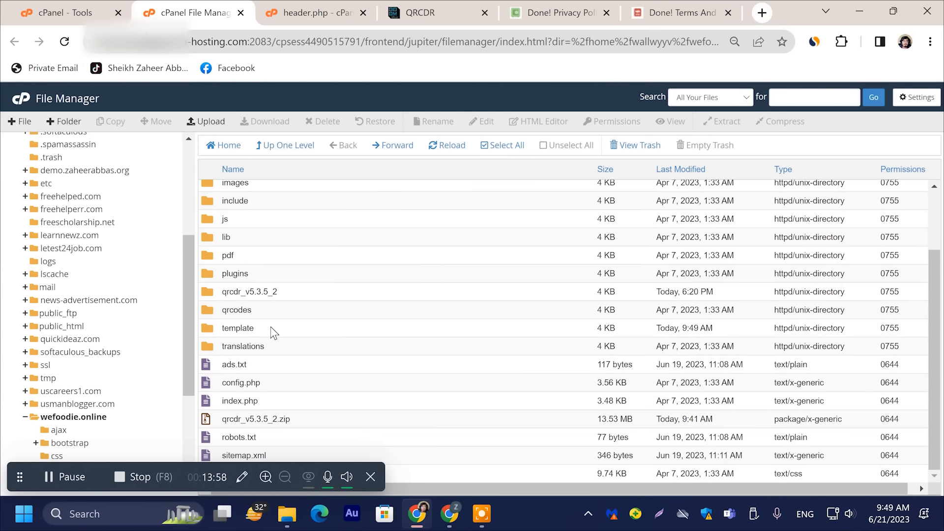
double_click(268, 315)
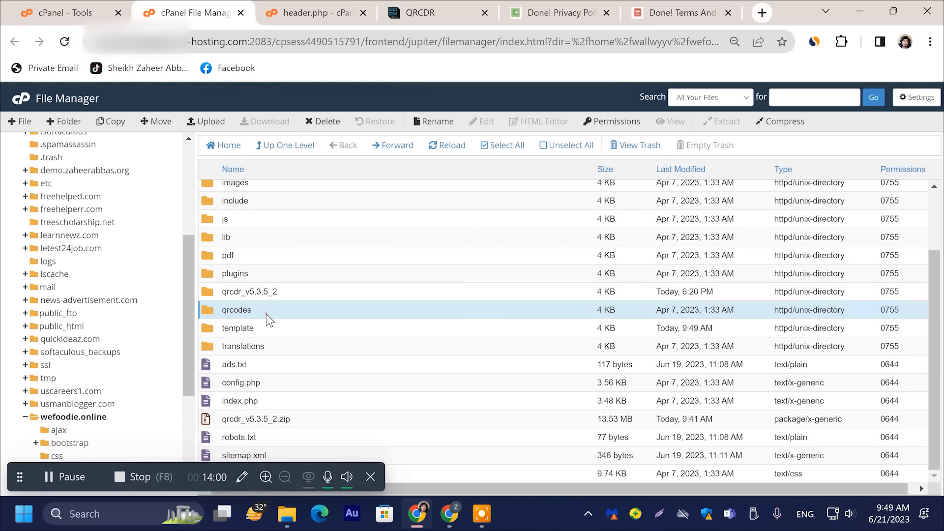
click(340, 148)
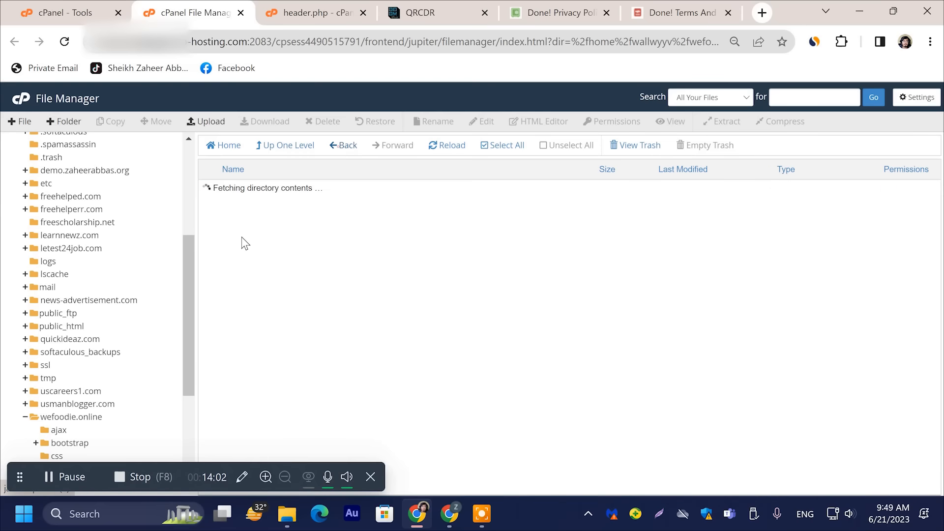
click(91, 416)
scroll(346, 340, down, 2)
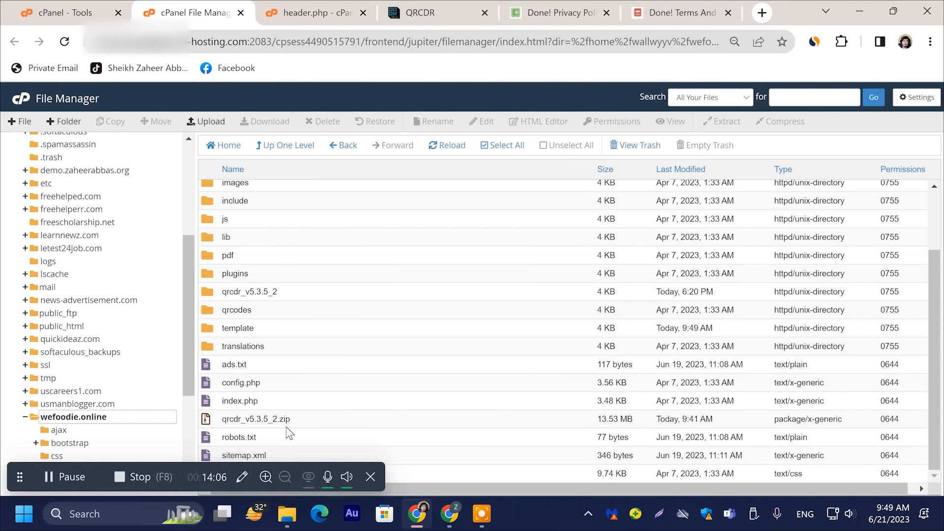
scroll(267, 308, up, 2)
scroll(308, 293, down, 3)
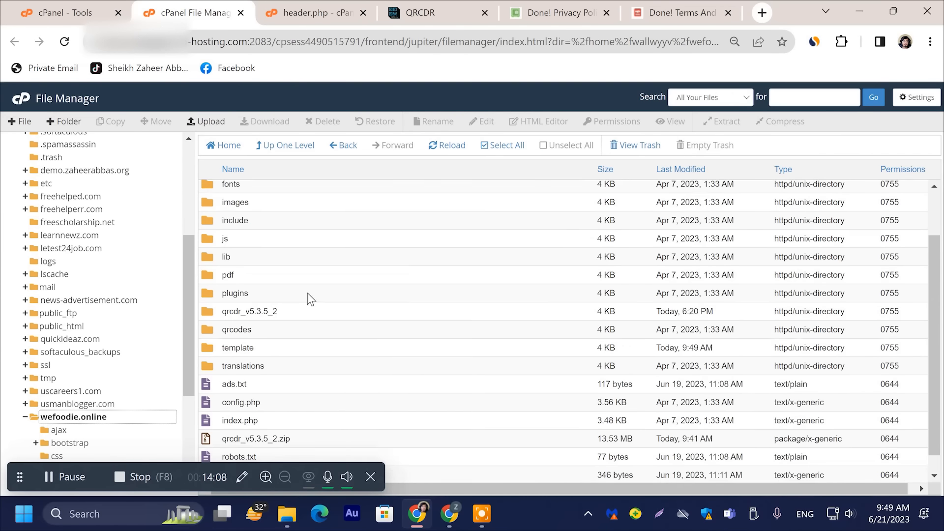
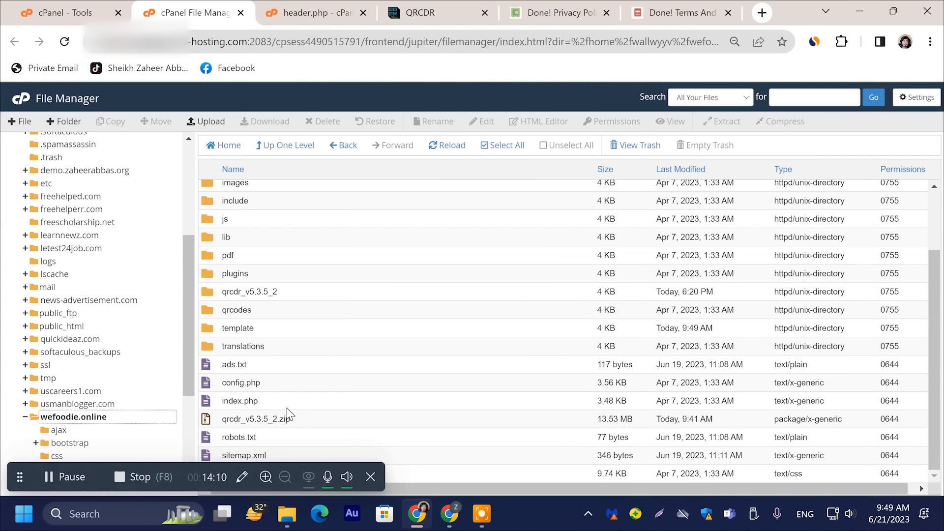
- Open the qrcdr_v5.3.5_2 folder and open its Text For Body.txt file in the editor
click(320, 295)
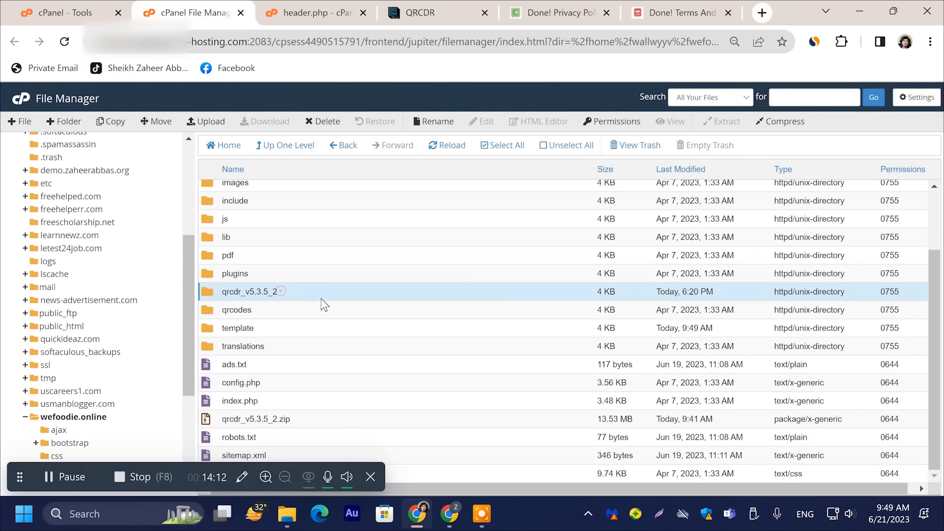
double_click(300, 294)
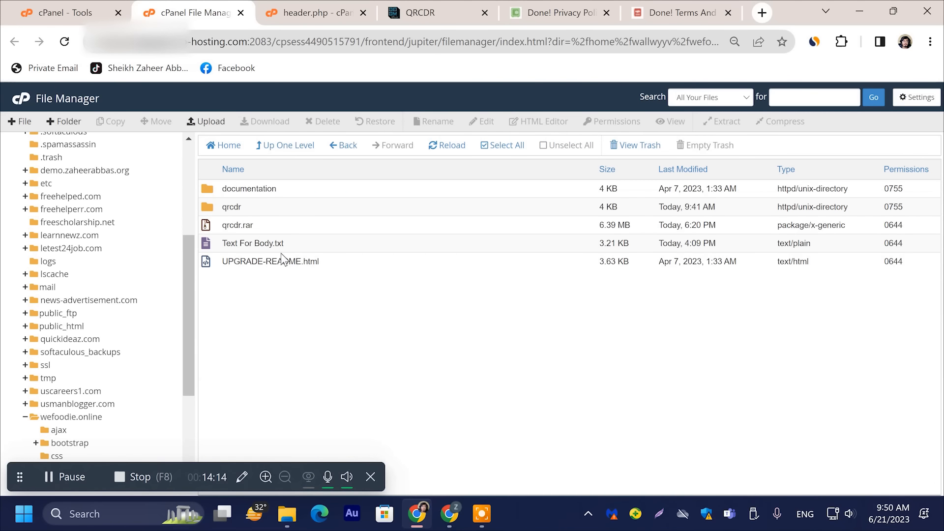
double_click(250, 244)
click(370, 251)
right_click(371, 246)
click(423, 296)
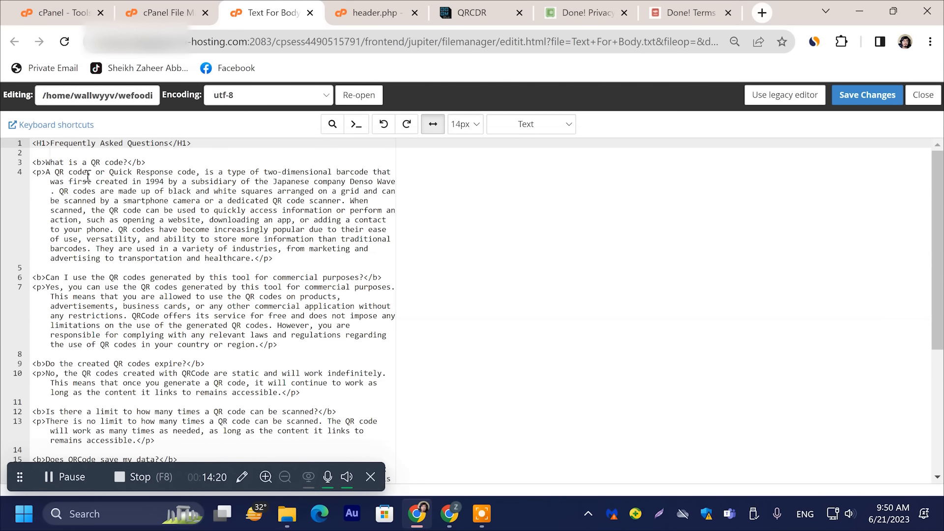
- Select the entire Frequently Asked Questions text in Text For Body.txt and copy it
right_click(87, 176)
click(60, 229)
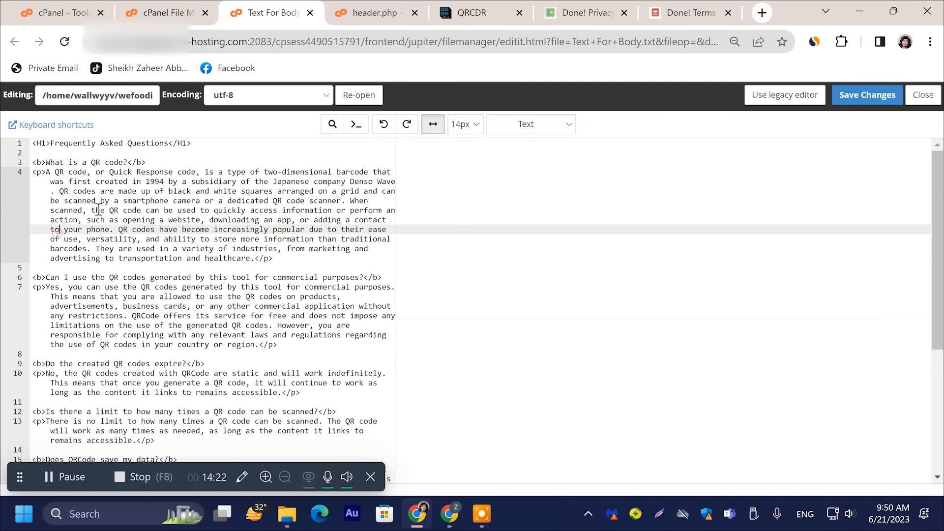
right_click(105, 189)
click(170, 382)
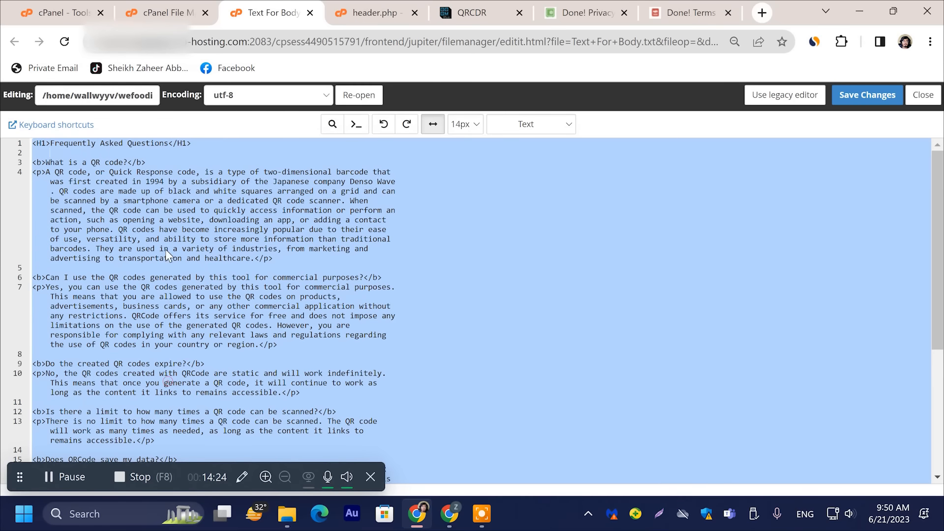
right_click(172, 204)
click(203, 268)
scroll(439, 324, down, 4)
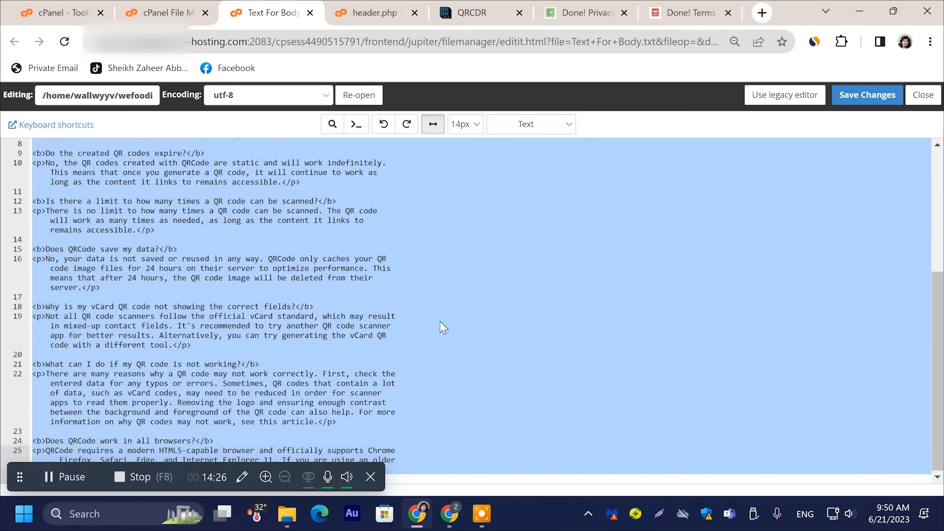
click(417, 382)
click(391, 467)
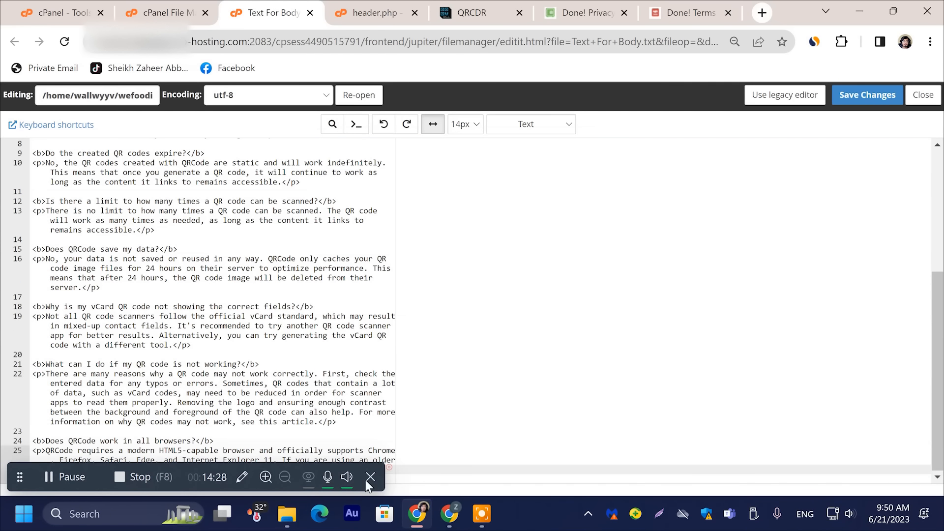
drag(212, 463, 648, 451)
drag(201, 479, 92, 162)
right_click(92, 162)
click(133, 230)
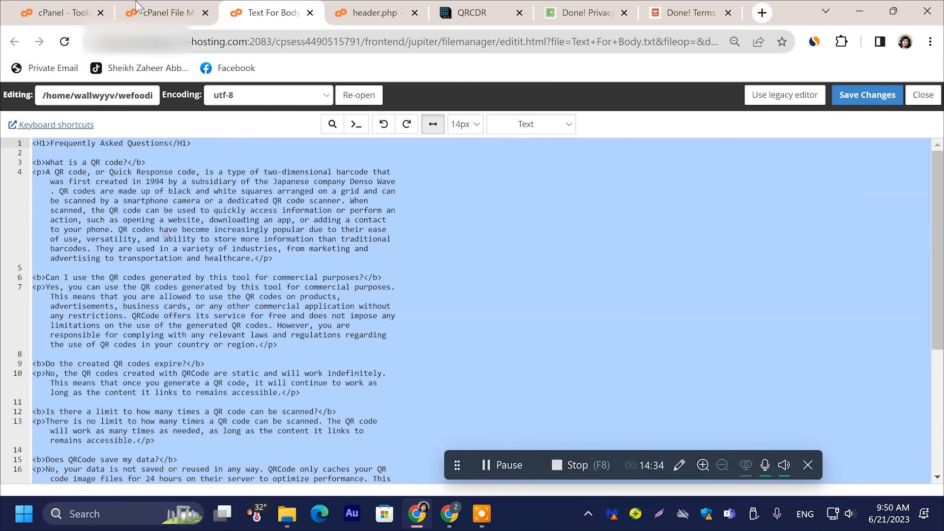
- Go back in the file manager to the template folder and open footer.php in the editor
click(162, 12)
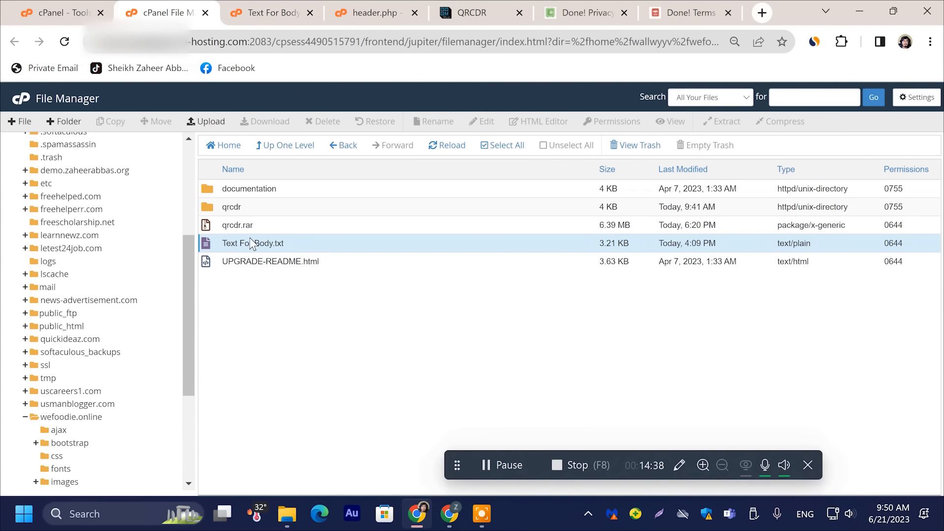
click(340, 147)
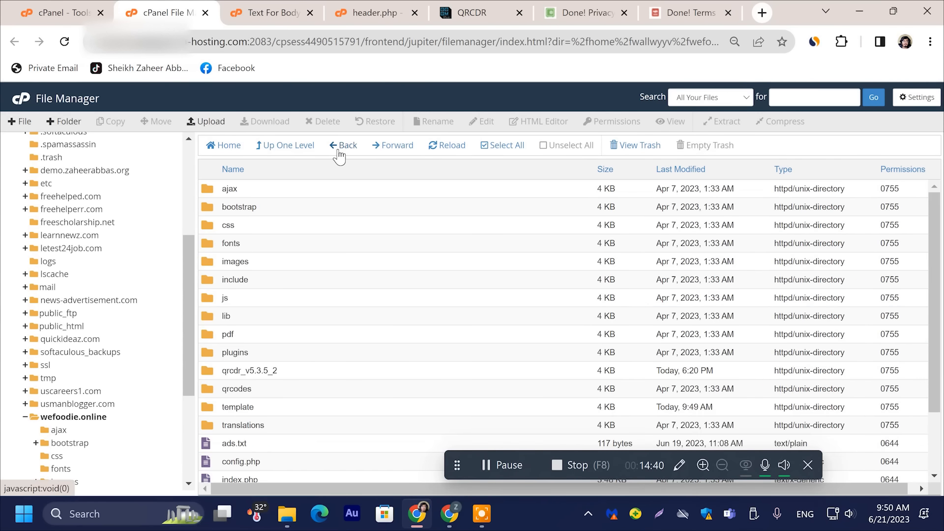
double_click(286, 408)
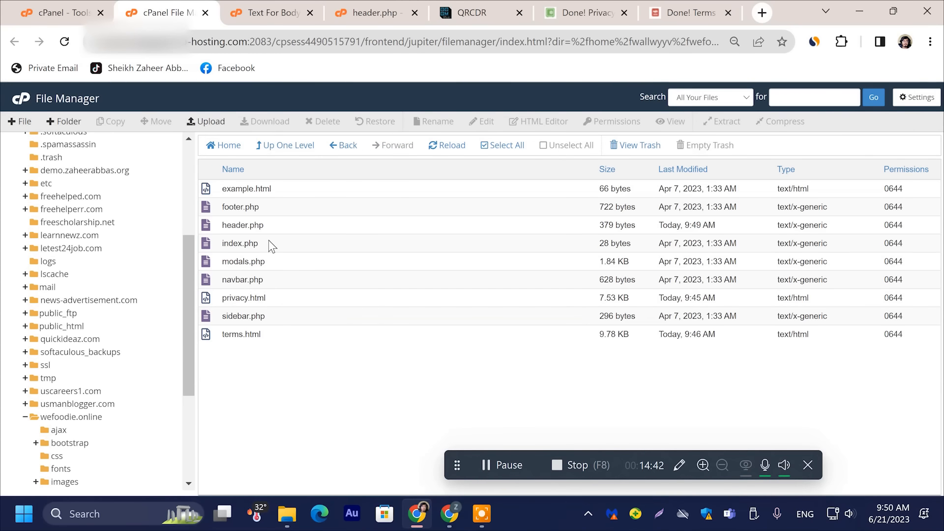
click(270, 208)
right_click(269, 209)
click(295, 253)
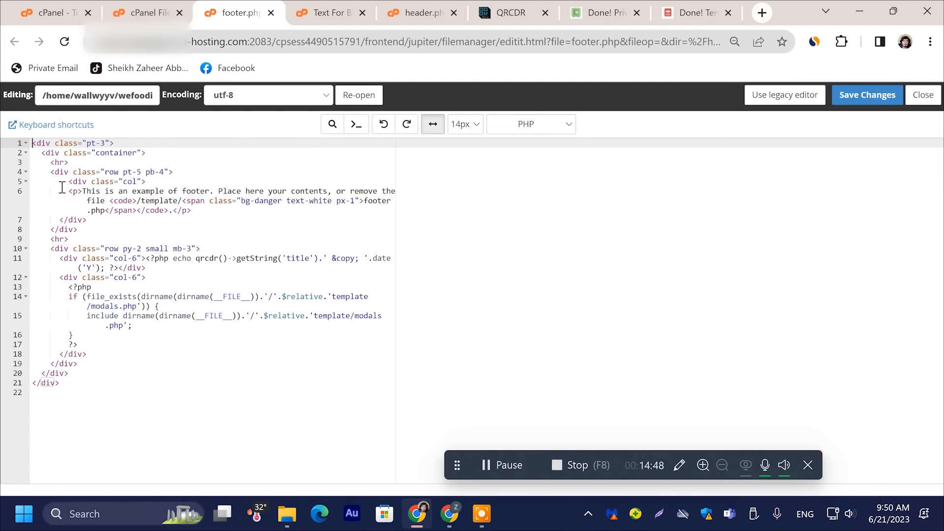
- Replace the sample footer sentence on line 6 of footer.php with the copied FAQ text, and save the file
drag(82, 191, 353, 192)
drag(188, 188, 103, 202)
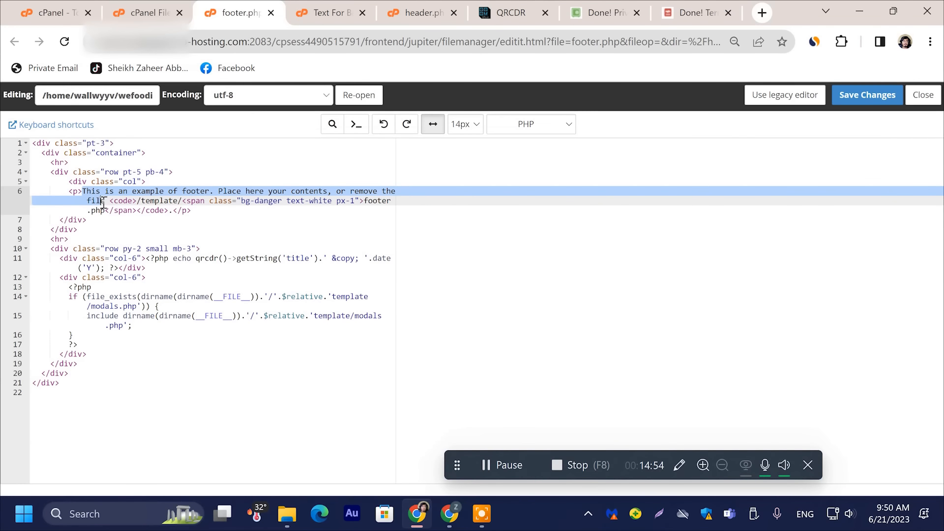
right_click(119, 191)
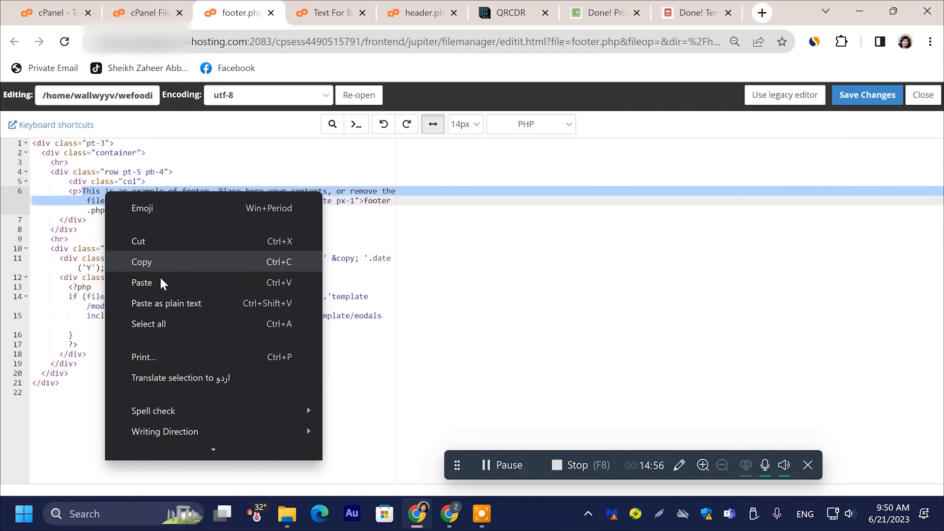
click(159, 282)
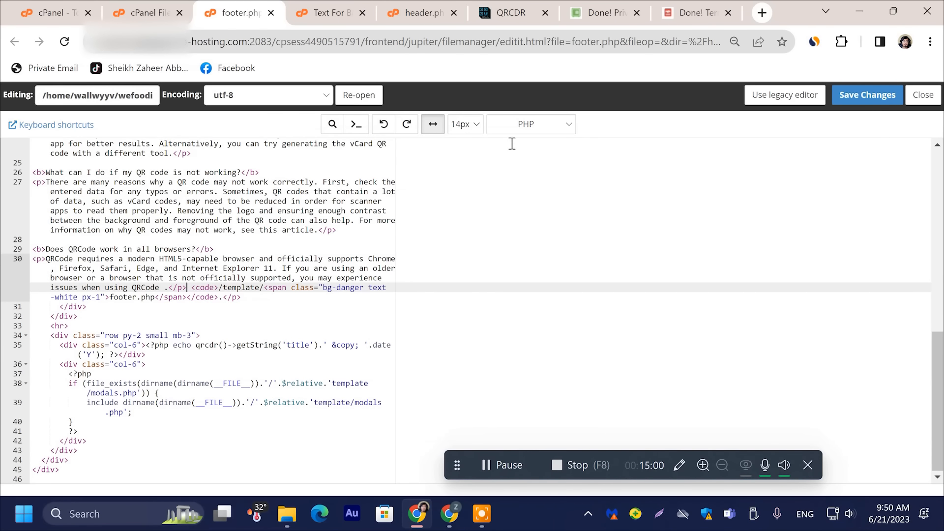
click(847, 97)
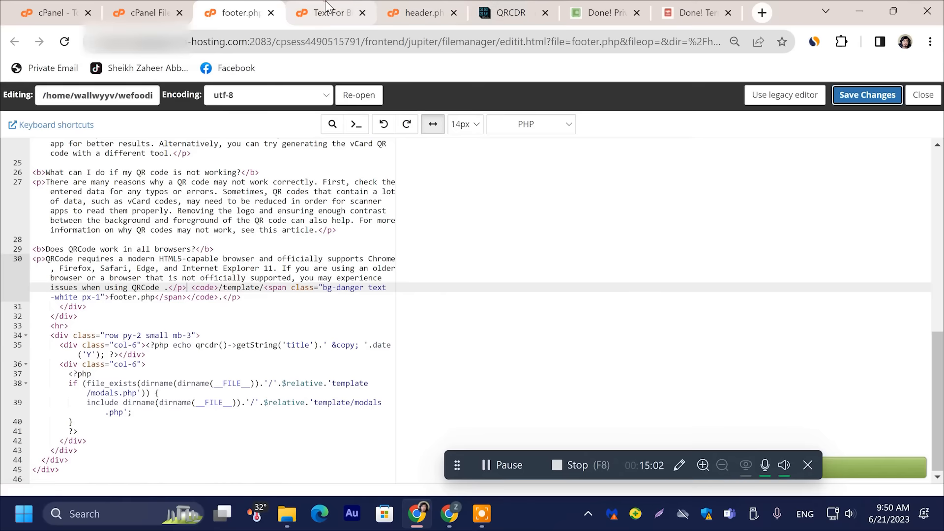
- Reload the QR code site and review the FAQ section and the remaining template text below it
click(327, 7)
click(509, 12)
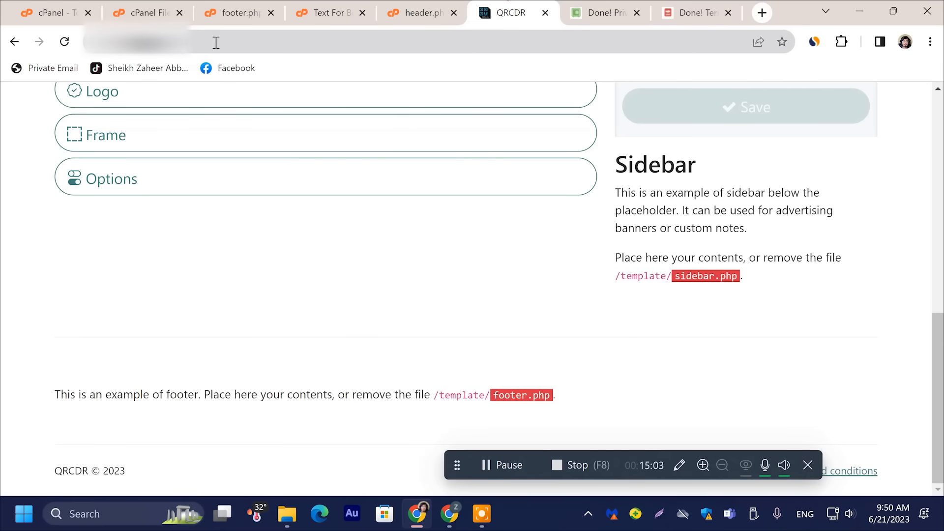
click(64, 42)
scroll(414, 204, down, 15)
scroll(407, 216, up, 12)
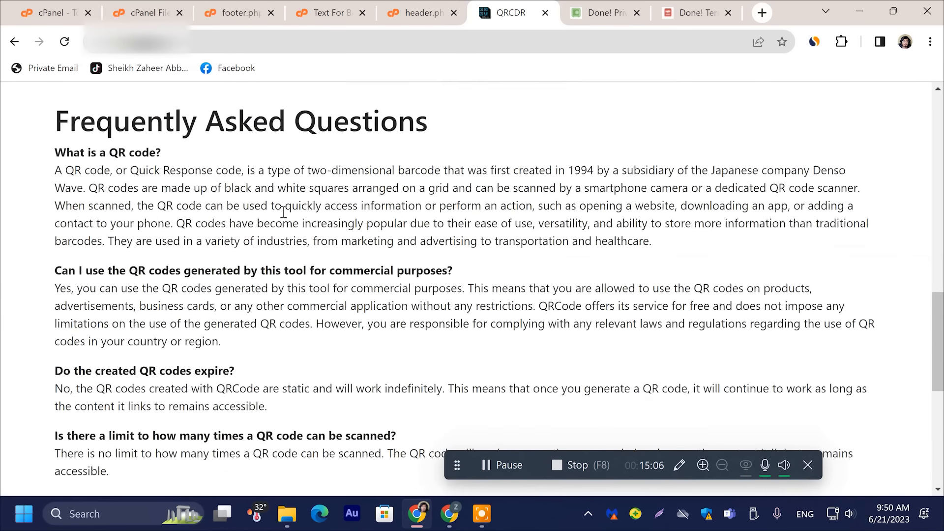
scroll(84, 264, down, 4)
scroll(236, 249, down, 10)
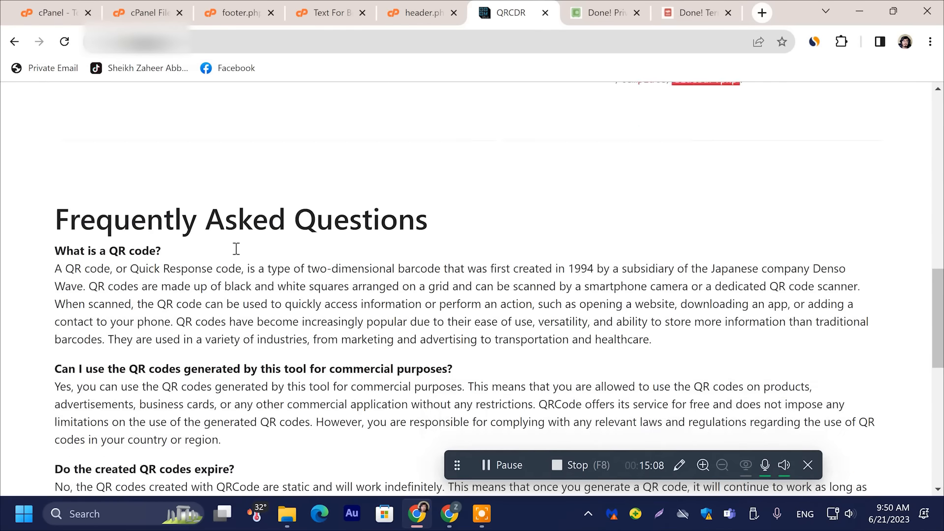
drag(198, 415, 55, 397)
click(198, 401)
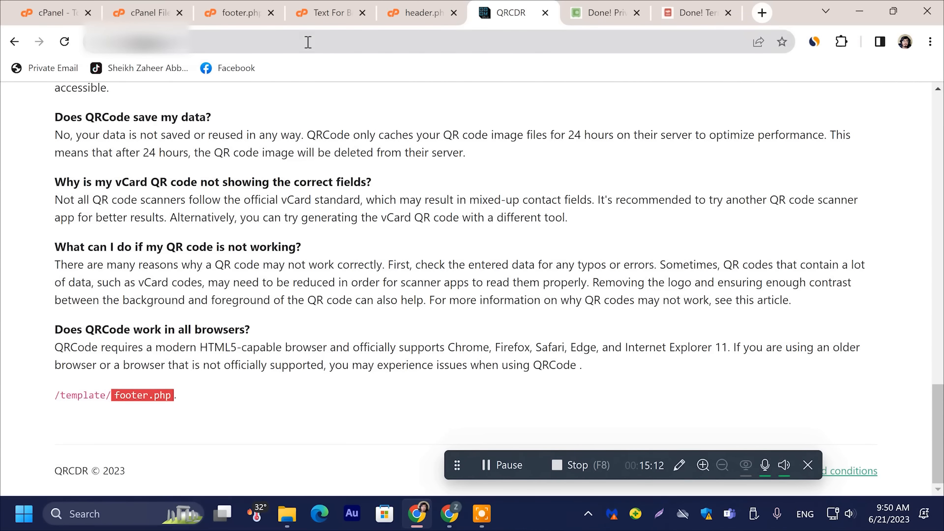
- Close the Text For Body.txt and header.php editors and return to the code after the FAQ text in footer.php
click(463, 7)
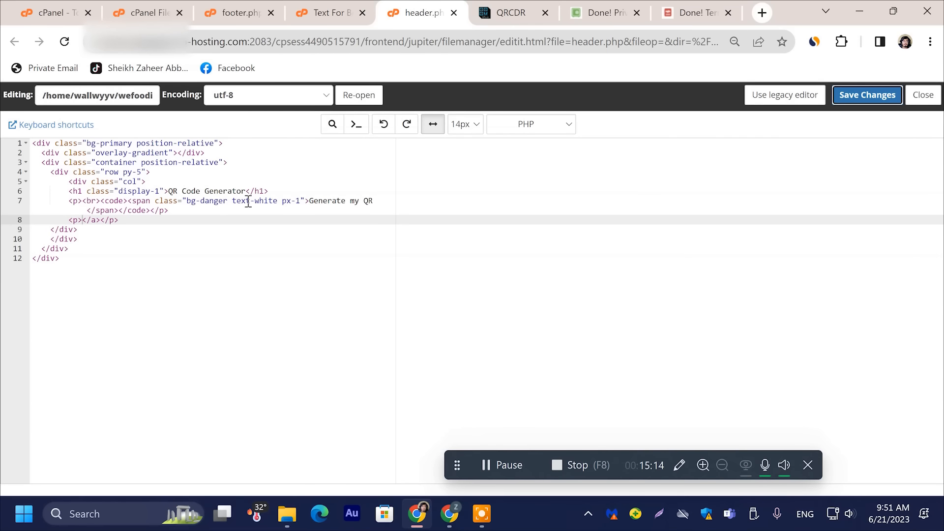
click(327, 12)
key(ctrl+a)
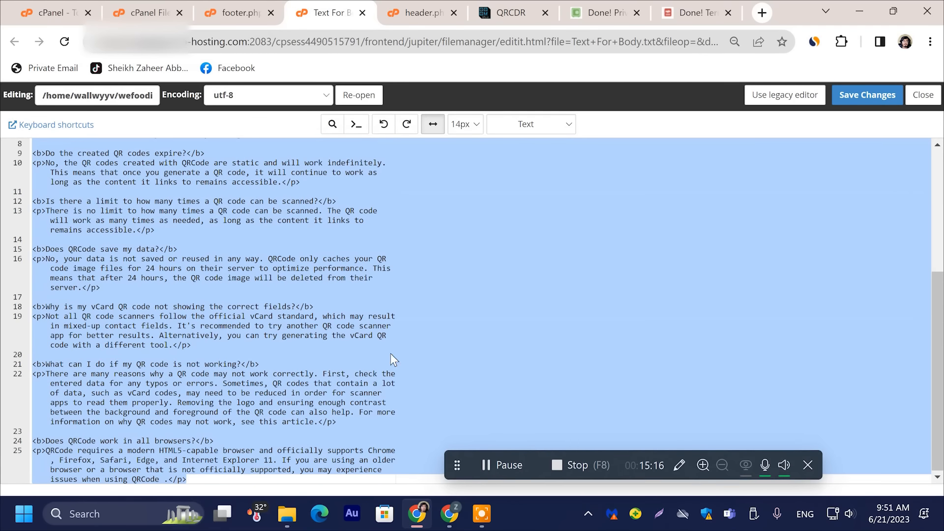
click(333, 354)
click(362, 13)
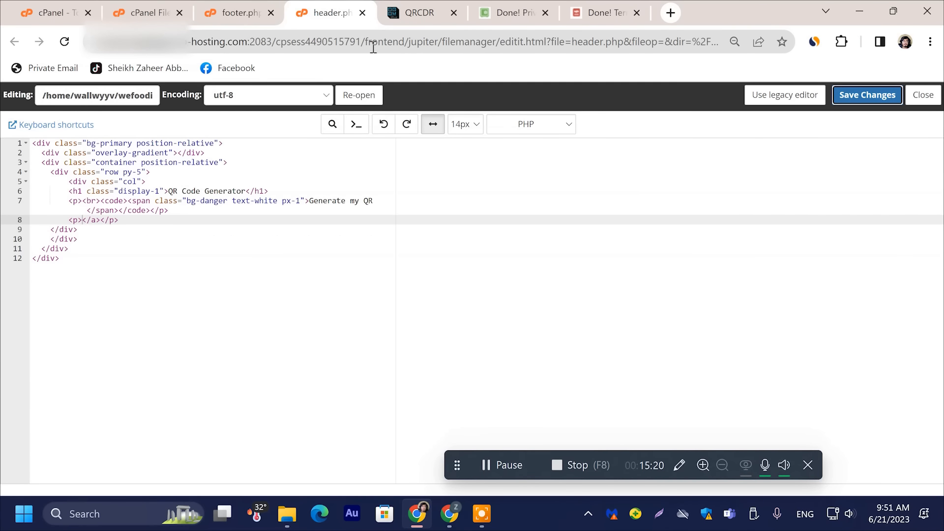
click(362, 13)
click(237, 13)
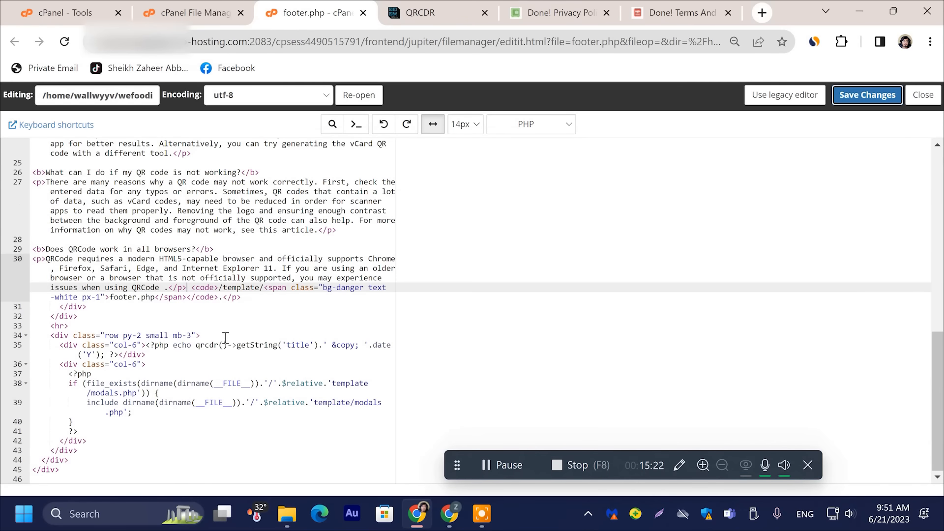
click(213, 298)
click(358, 313)
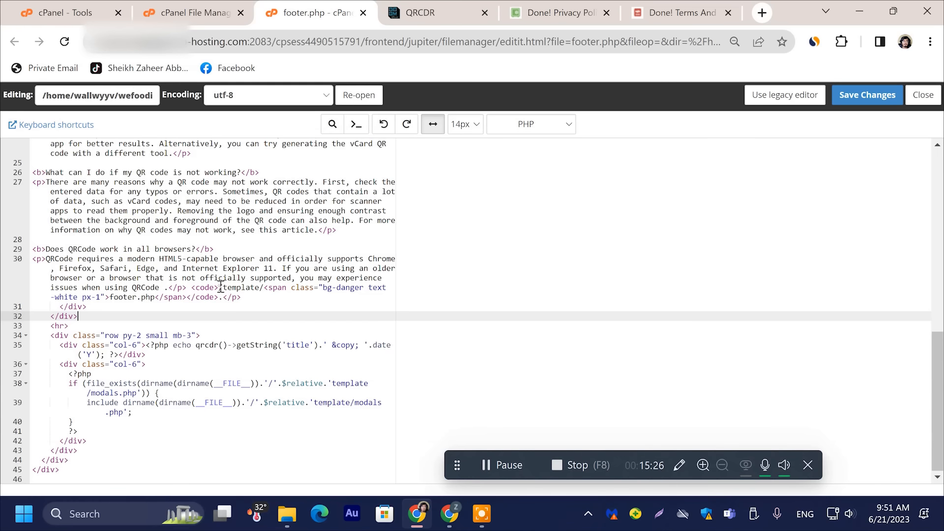
- Delete the "/template/" path, the "footer.php" label and the period after the code tag on line 30 of footer.php
drag(219, 288, 264, 287)
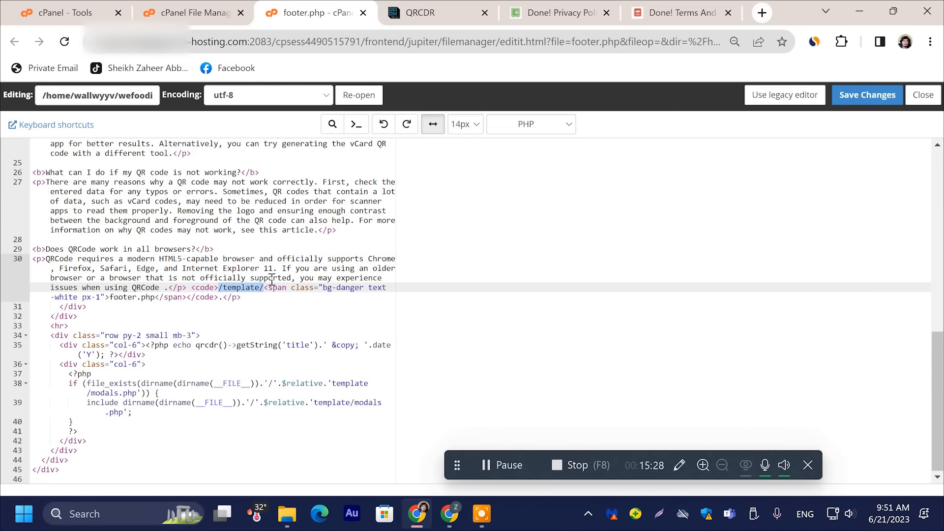
key(BackSpace)
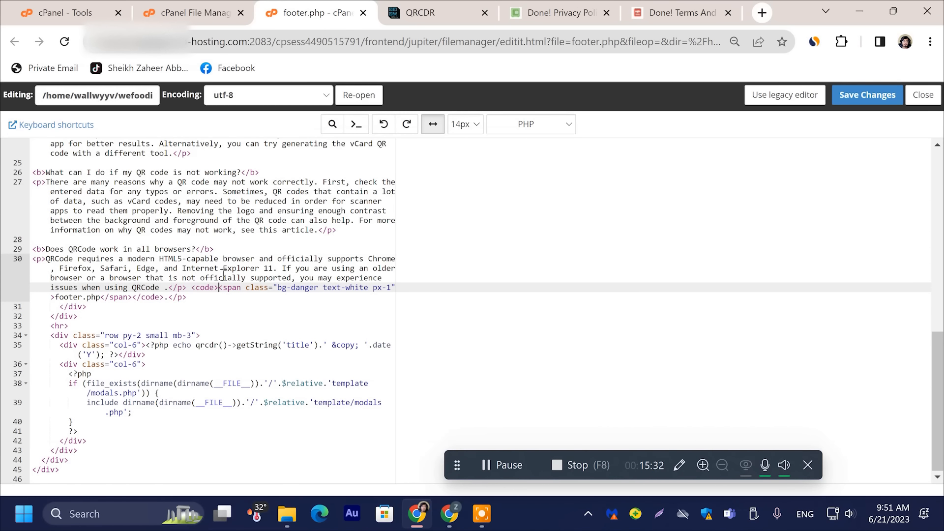
drag(220, 287, 131, 299)
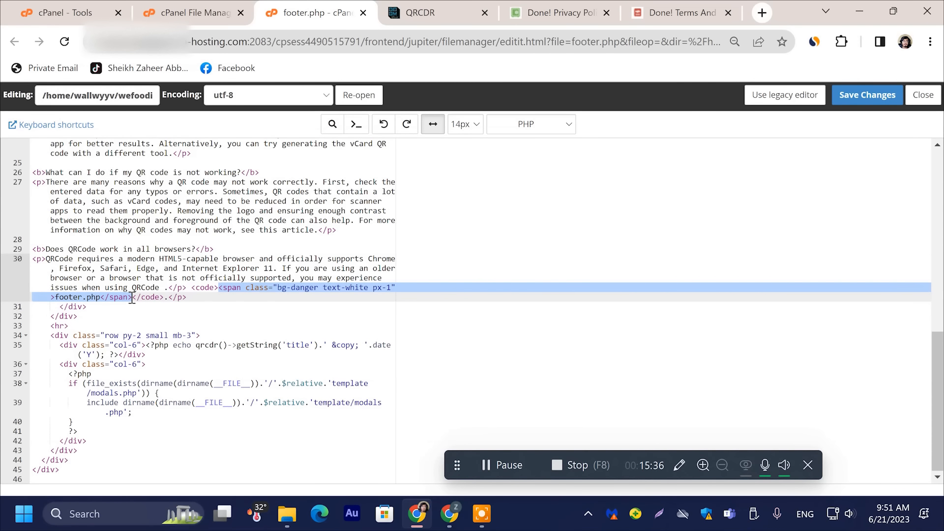
click(168, 298)
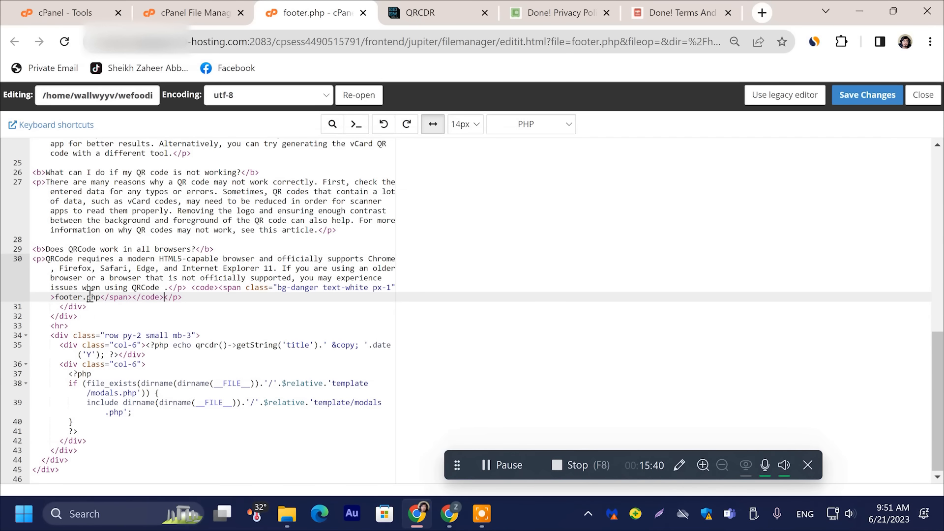
drag(78, 300, 56, 298)
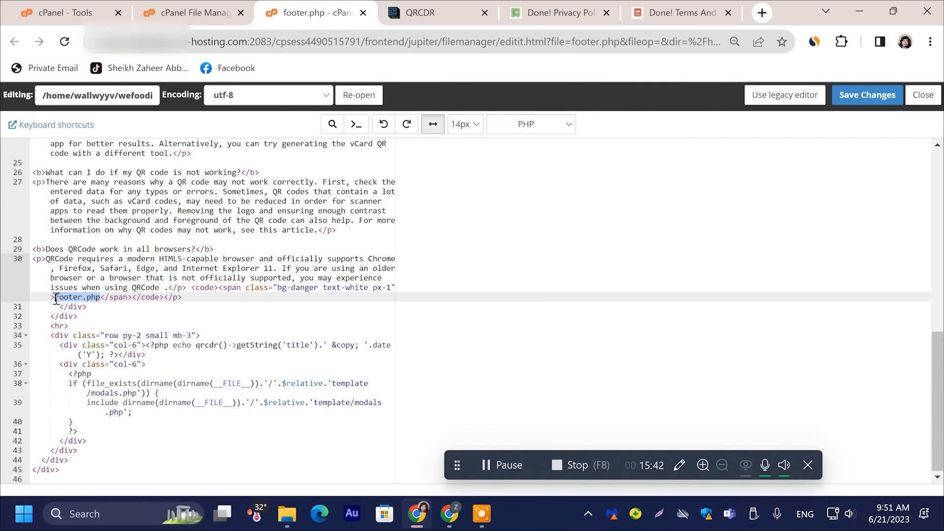
key(BackSpace)
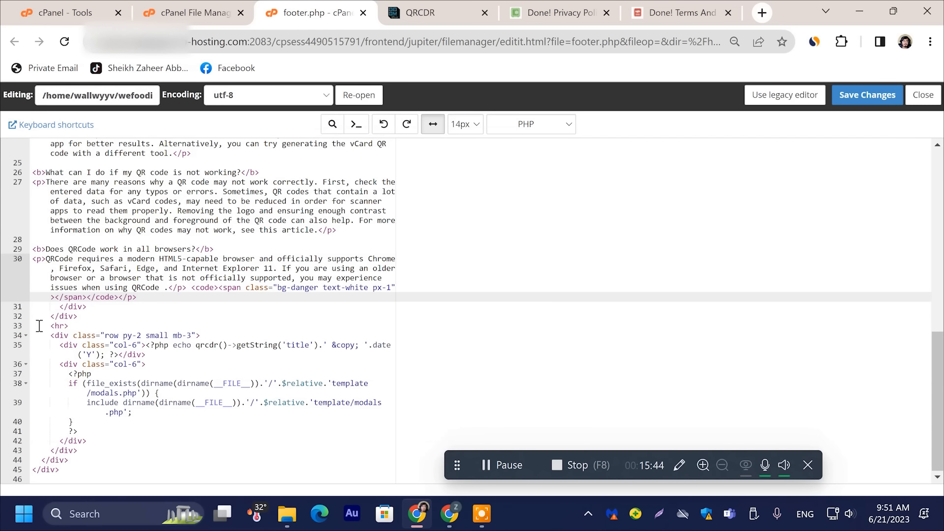
- Save footer.php and reload the QR code site to check the leftover template text below the FAQ
drag(57, 304, 224, 292)
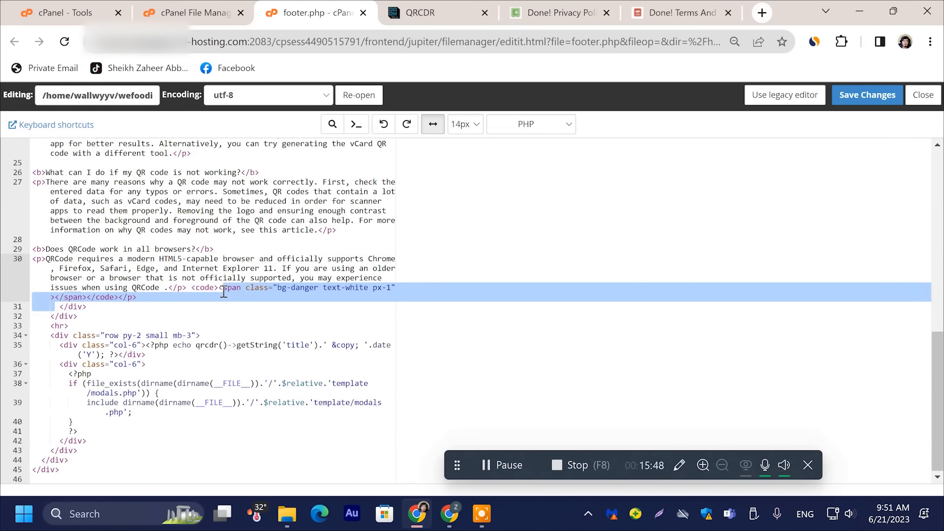
click(471, 2)
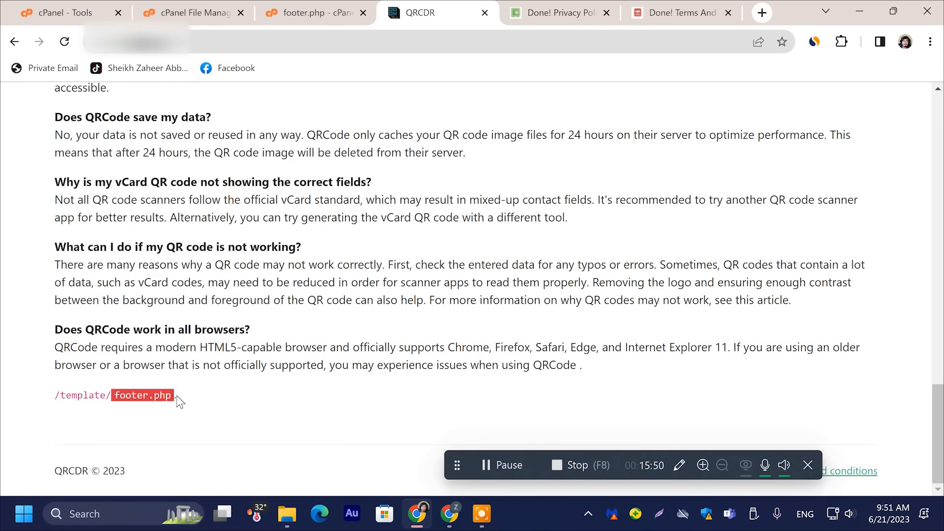
click(64, 41)
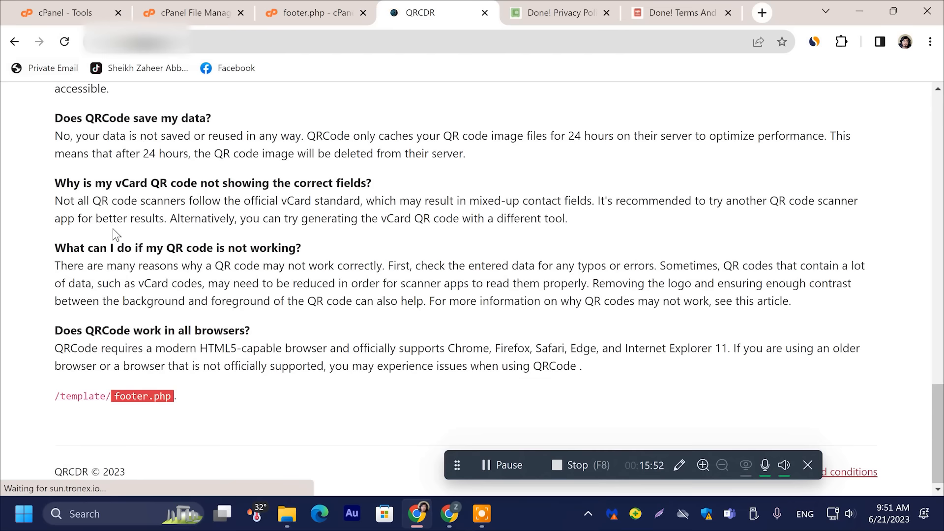
drag(186, 393, 40, 396)
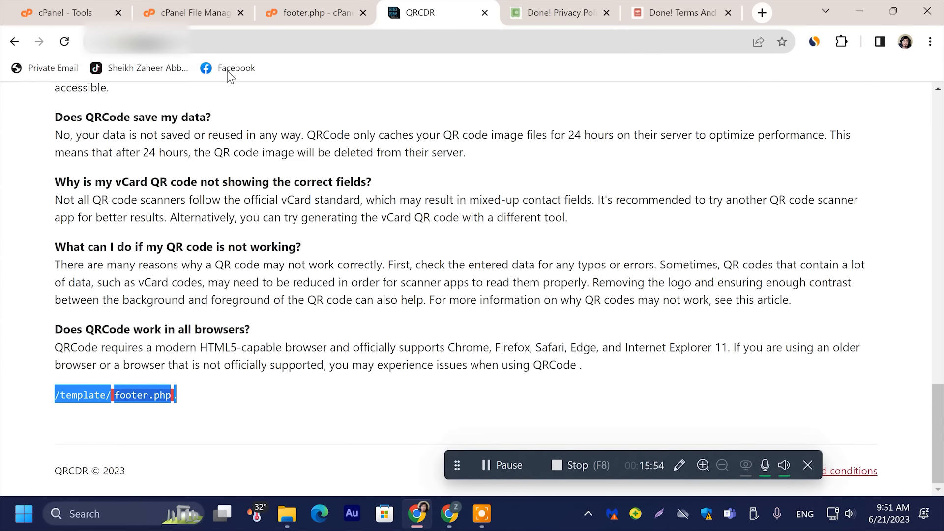
click(305, 12)
click(848, 102)
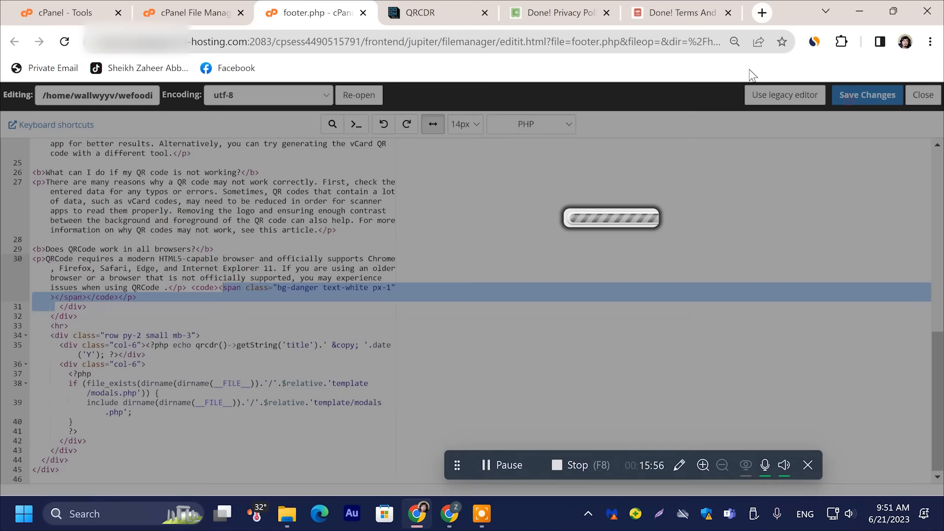
click(439, 2)
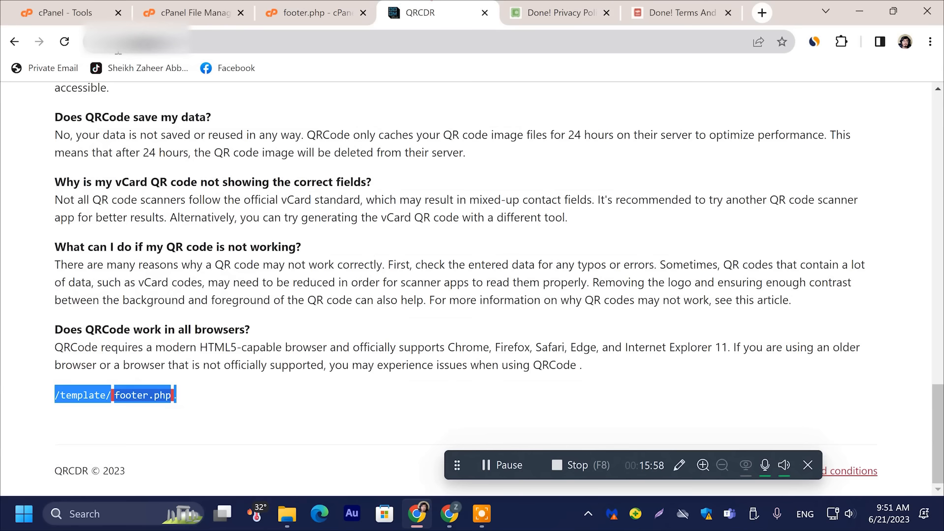
click(65, 41)
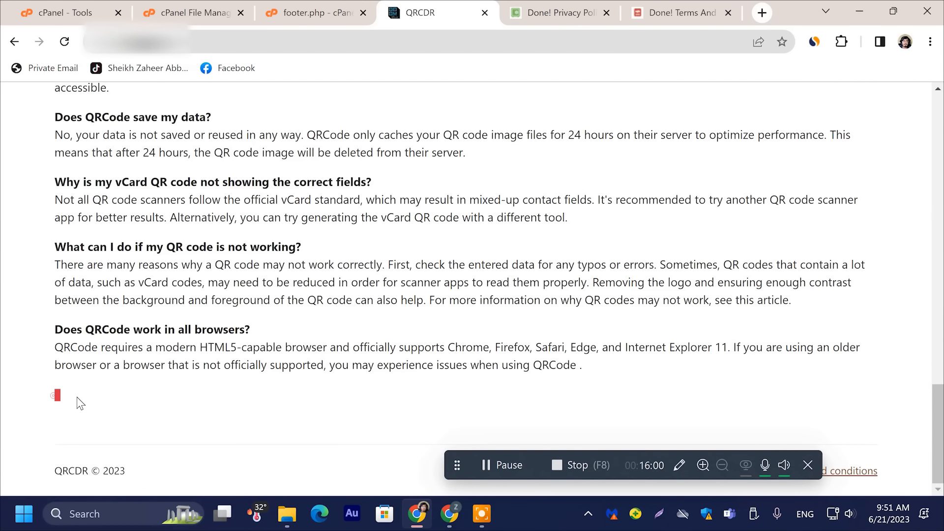
- Delete the empty code and span tags left at the end of line 30 in footer.php, and save the file
click(315, 12)
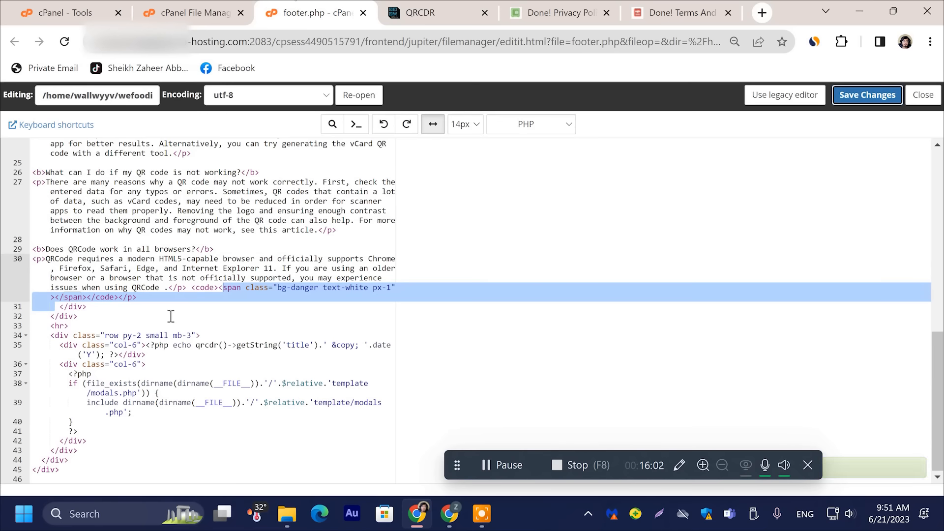
click(249, 289)
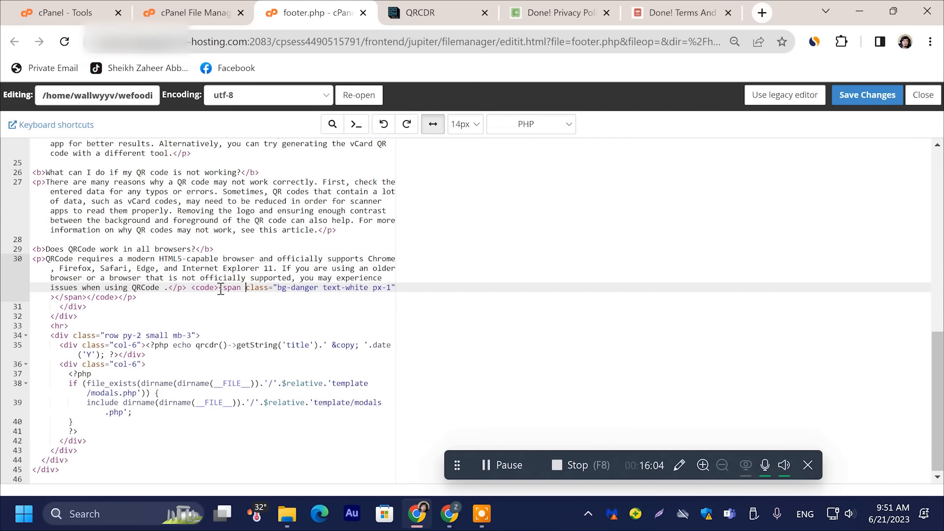
click(193, 286)
drag(192, 285, 121, 296)
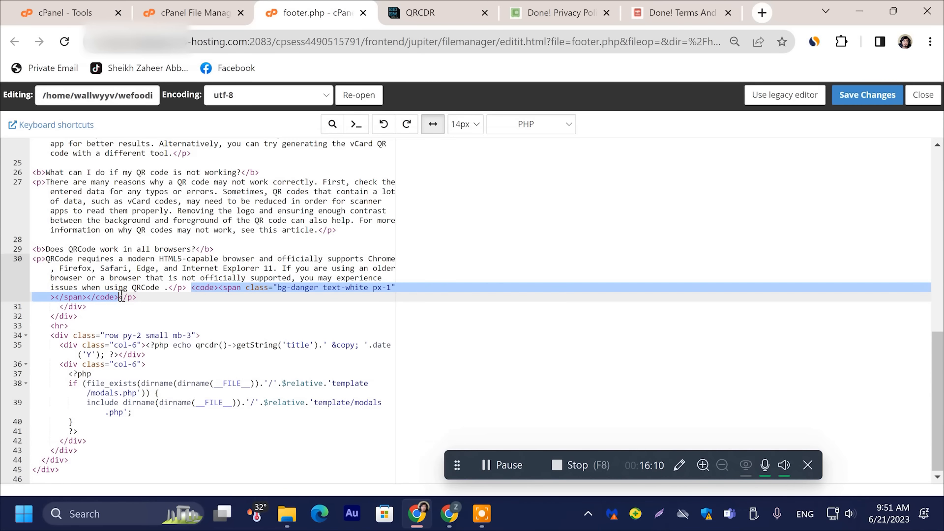
key(BackSpace)
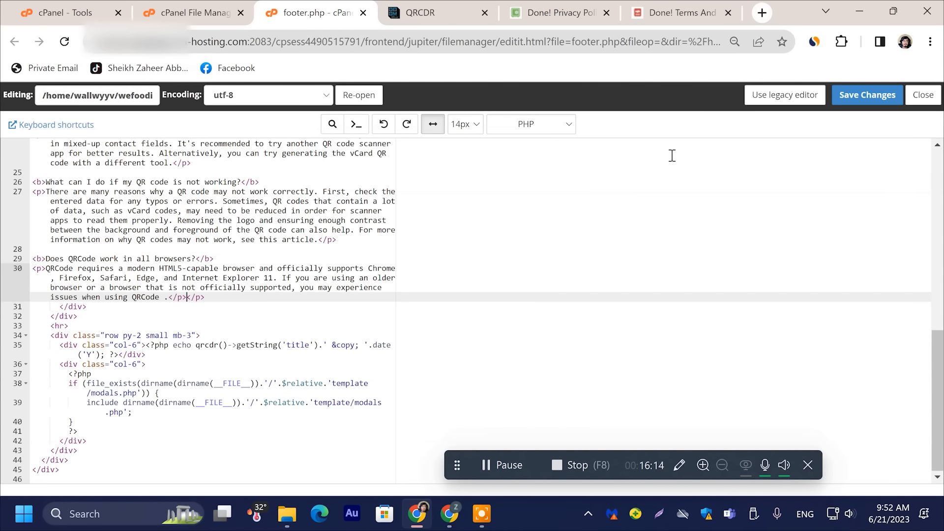
click(847, 95)
- Reload the QR code site and review the end of the FAQ, the page header and the sidebar text
click(428, 13)
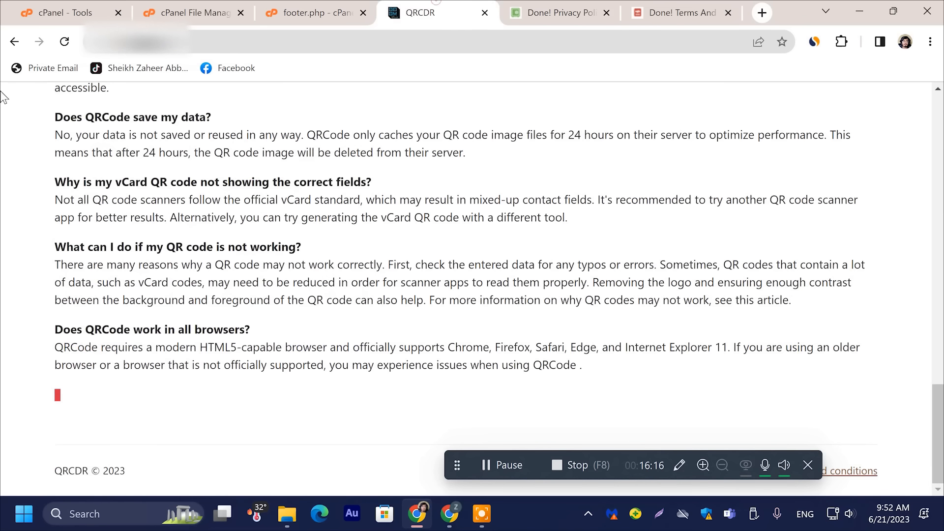
click(64, 42)
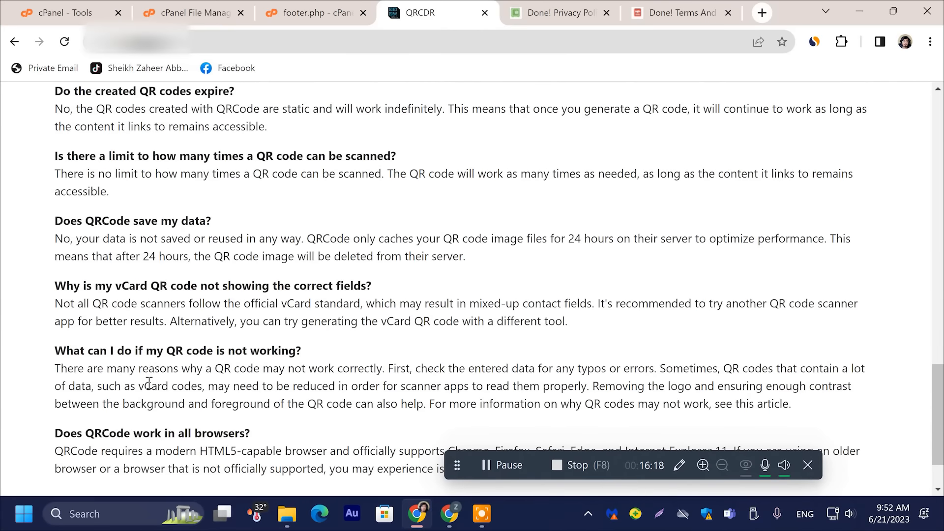
scroll(165, 418, down, 2)
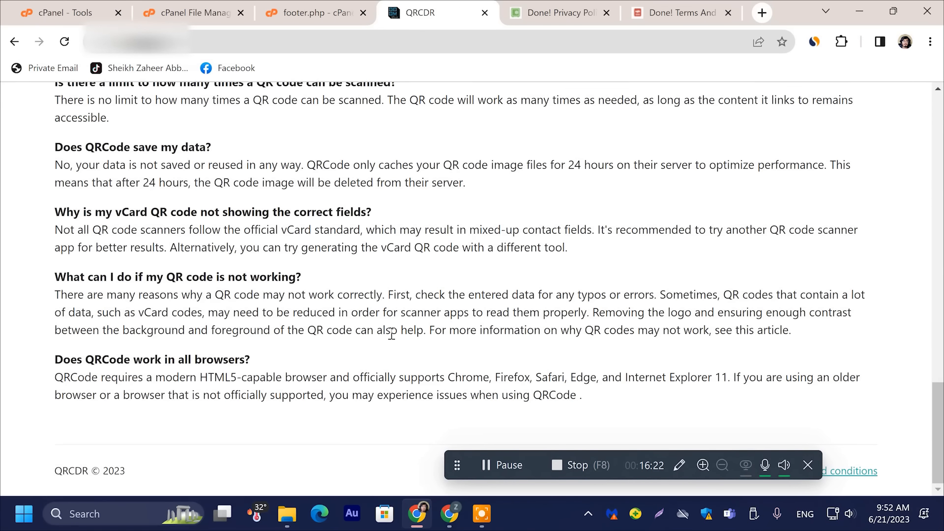
scroll(339, 307, up, 2)
scroll(339, 305, up, 15)
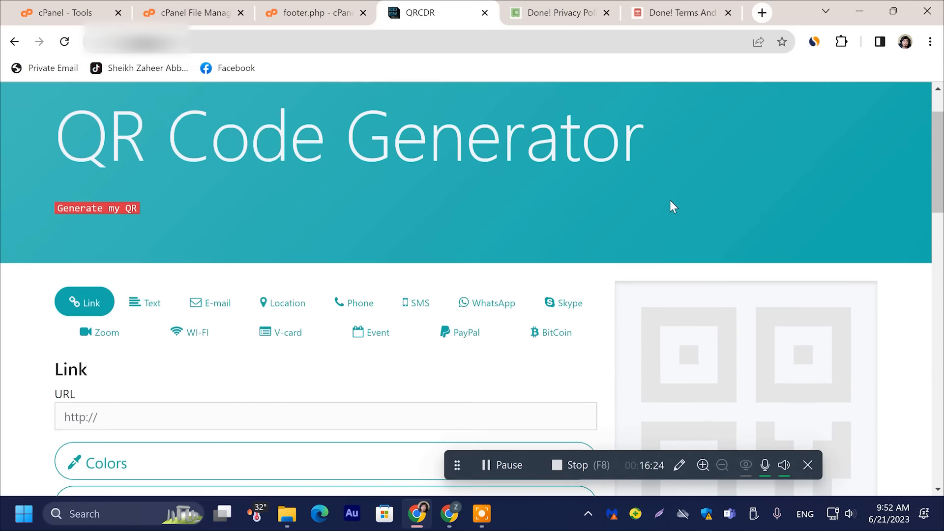
scroll(708, 246, down, 10)
scroll(663, 166, up, 2)
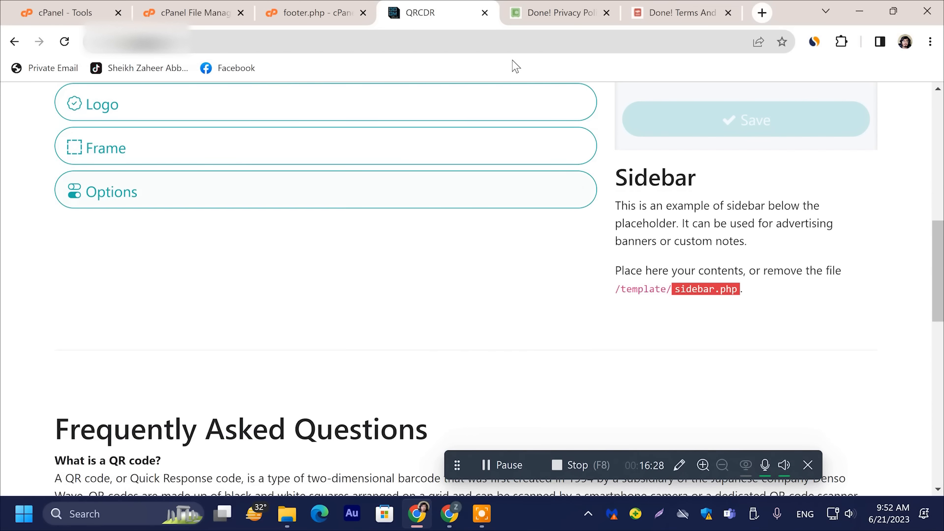
click(698, 11)
click(762, 12)
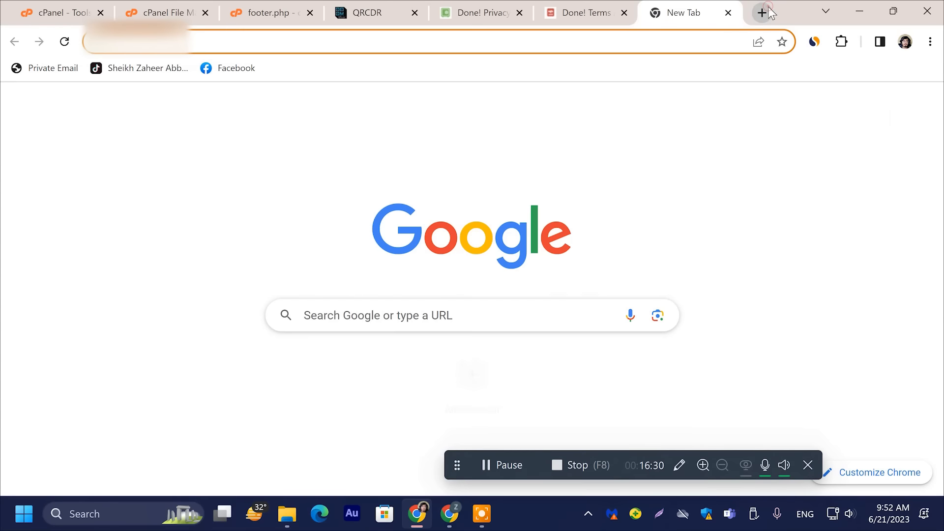
text(s)
key(BackSpace)
key(BackSpace)
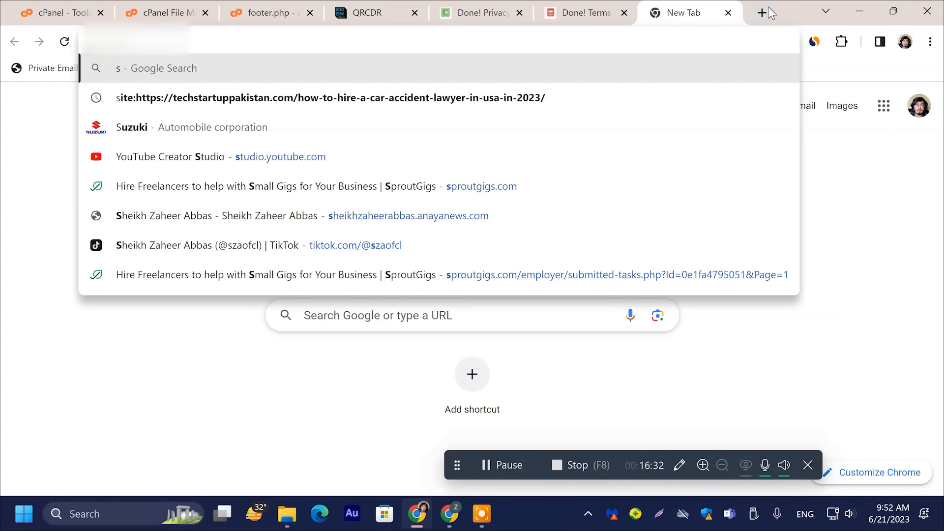
text(se)
key(BackSpace)
key(BackSpace)
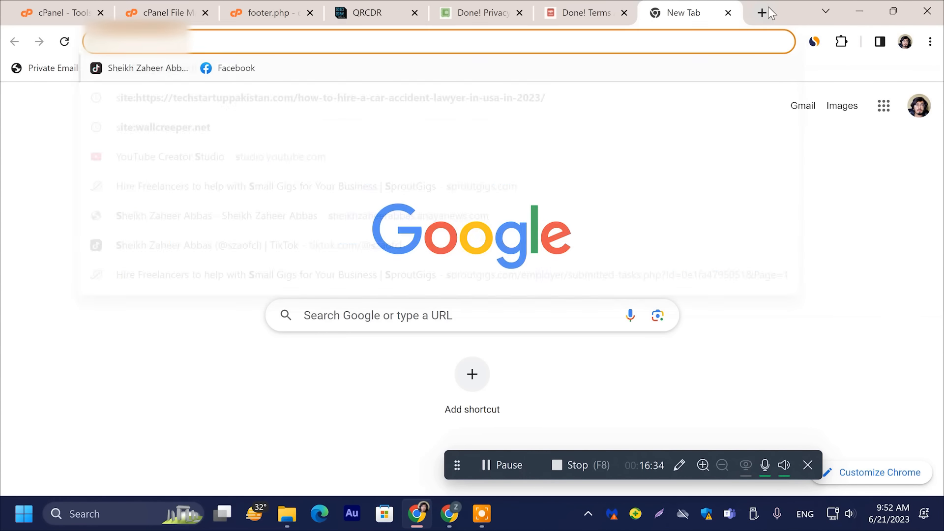
- Return to the template folder in the file manager and open sidebar.php in the editor
click(279, 11)
click(159, 6)
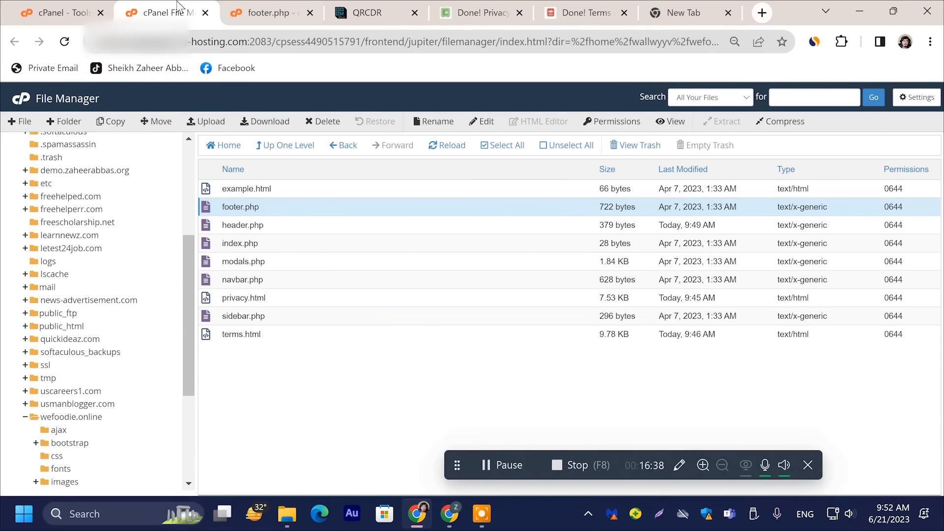
click(79, 9)
click(165, 10)
click(303, 6)
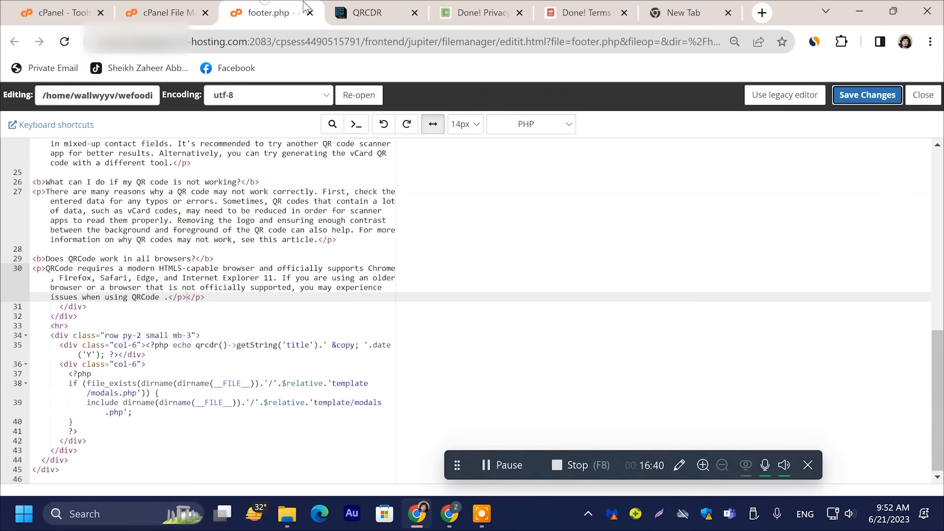
click(162, 12)
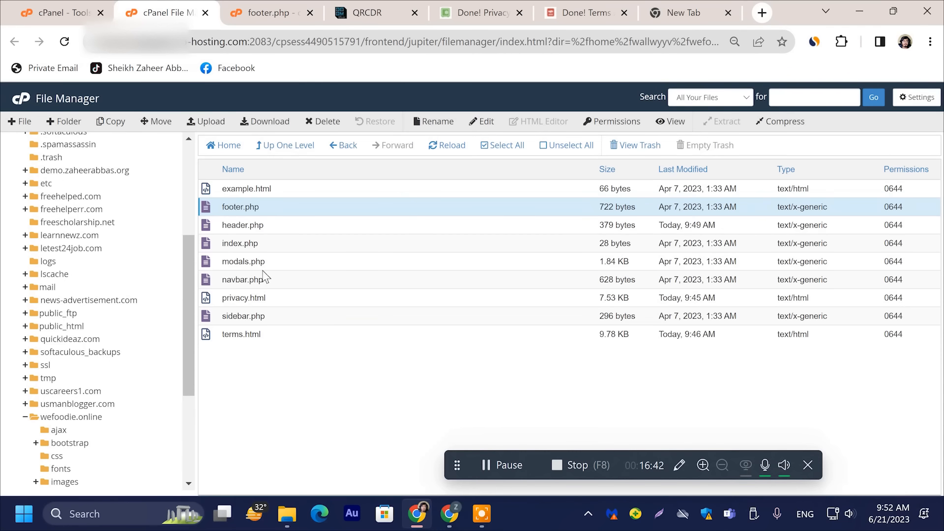
click(268, 318)
right_click(266, 317)
click(301, 363)
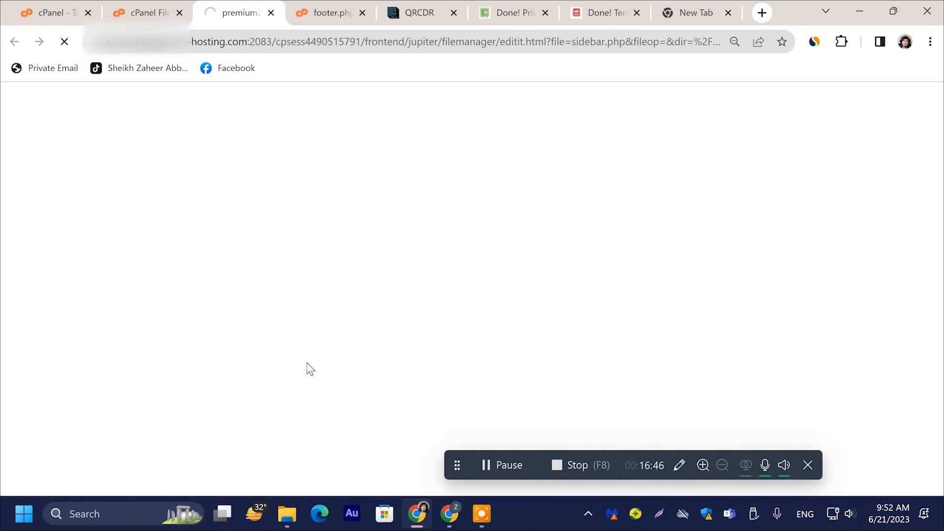
- Replace the sample sentence on line 3 of sidebar.php with "Subcribe if You Like", save the file, and reload the site
click(63, 160)
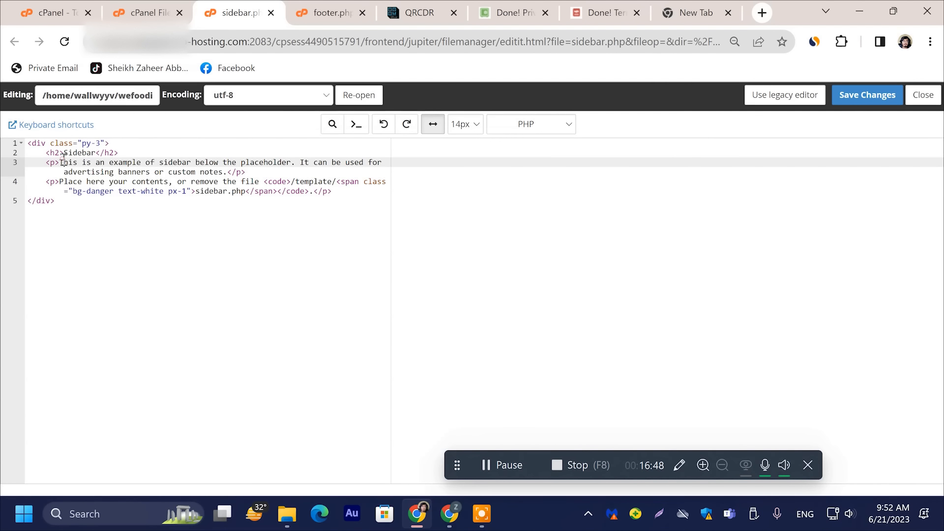
drag(60, 163, 227, 173)
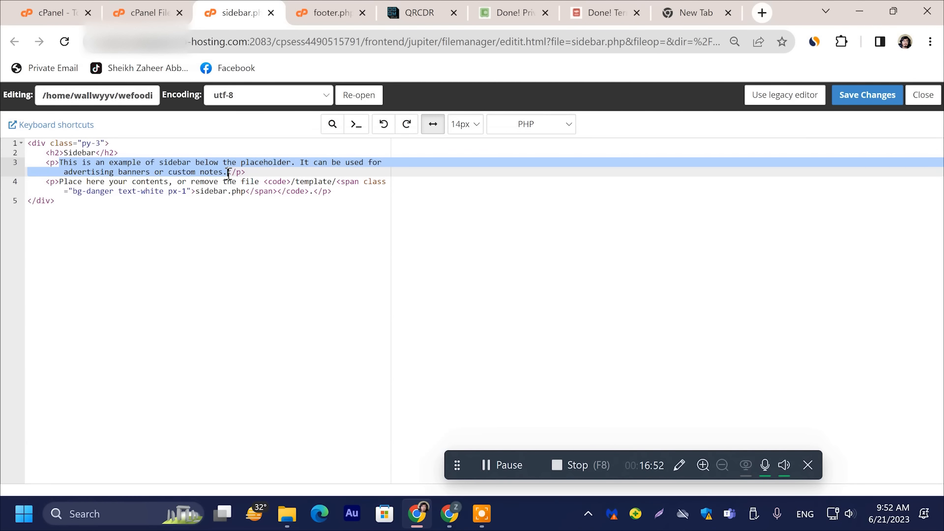
text(S)
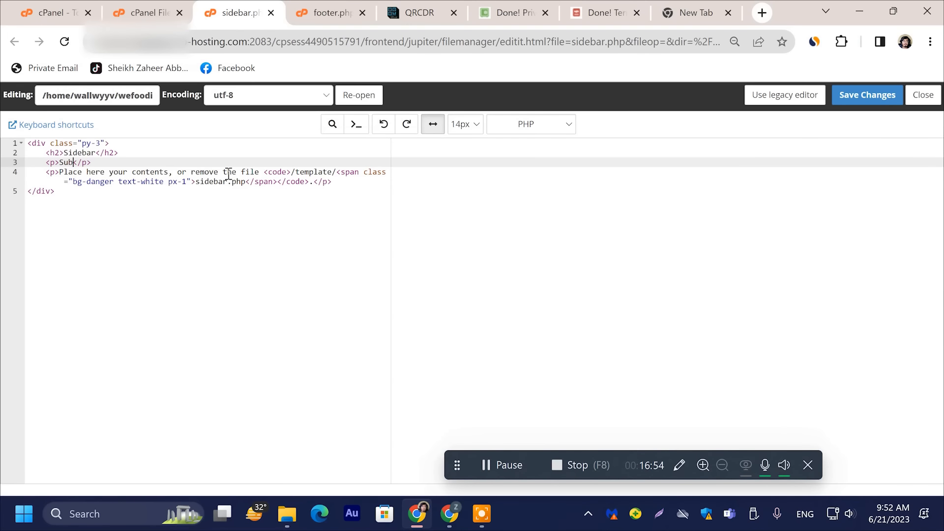
text(ubcribe i)
key(BackSpace)
click(874, 102)
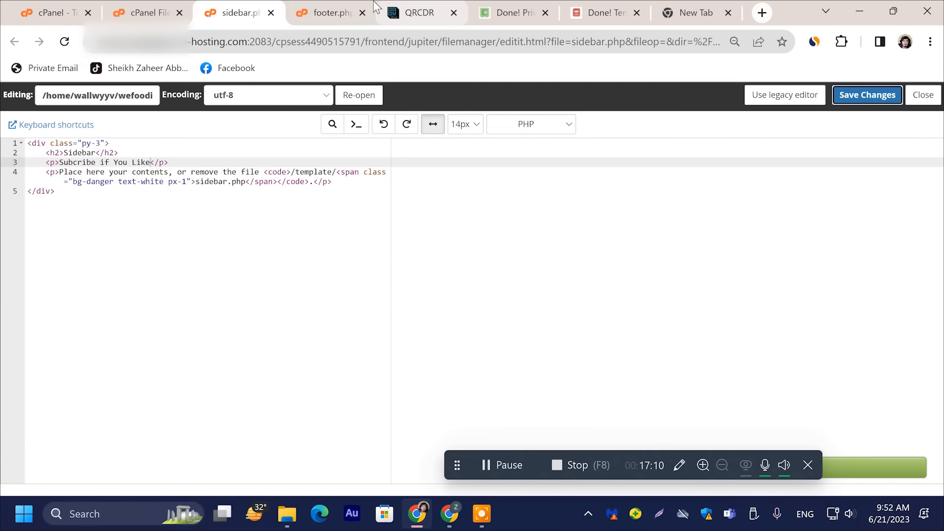
click(340, 5)
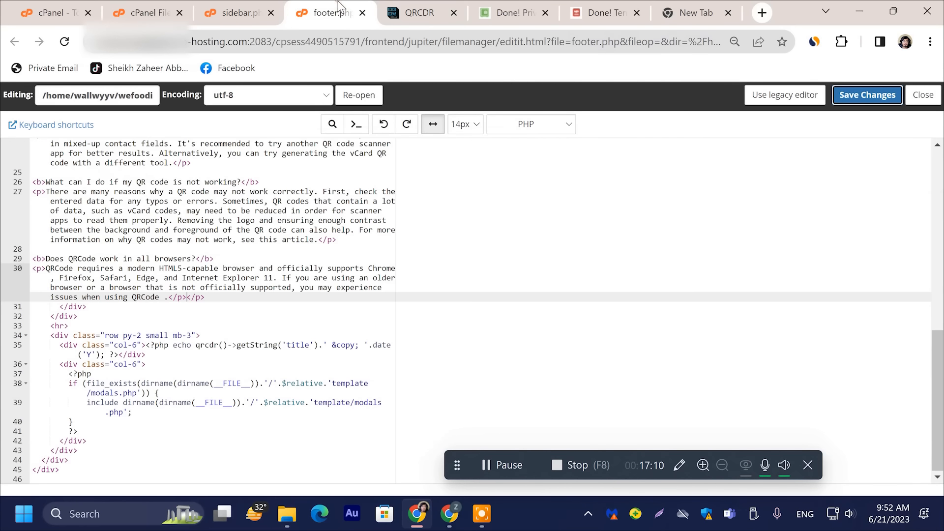
click(64, 42)
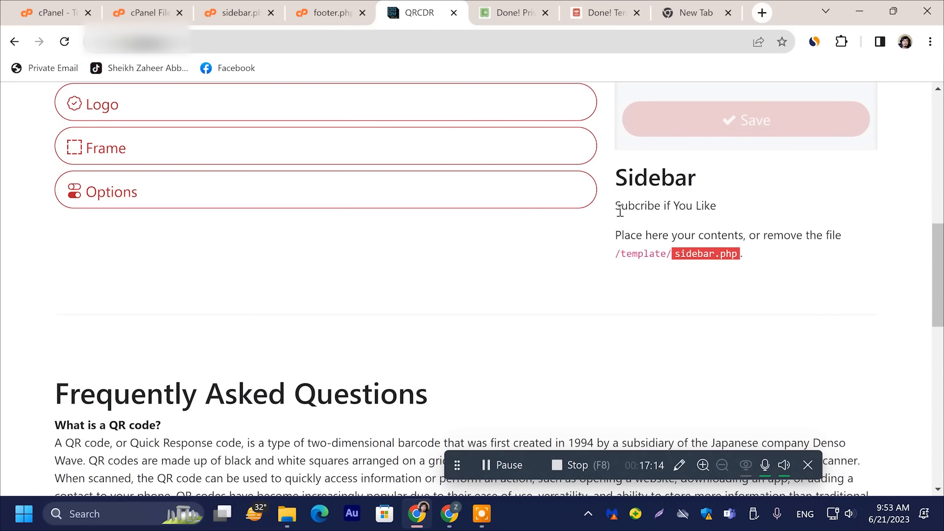
drag(613, 205, 744, 208)
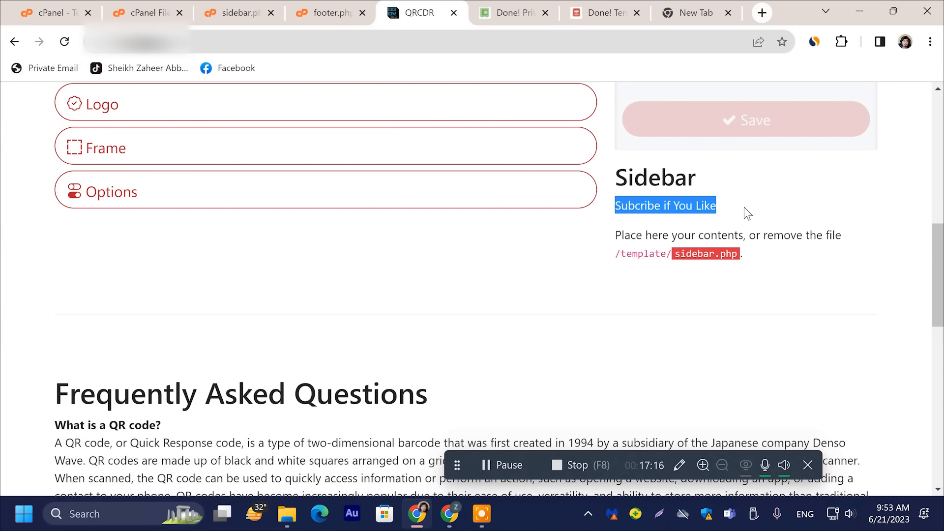
double_click(638, 174)
double_click(655, 209)
double_click(691, 213)
- Open the finished reference QR code generator site in the unused tab and find its sidebar text
click(523, 12)
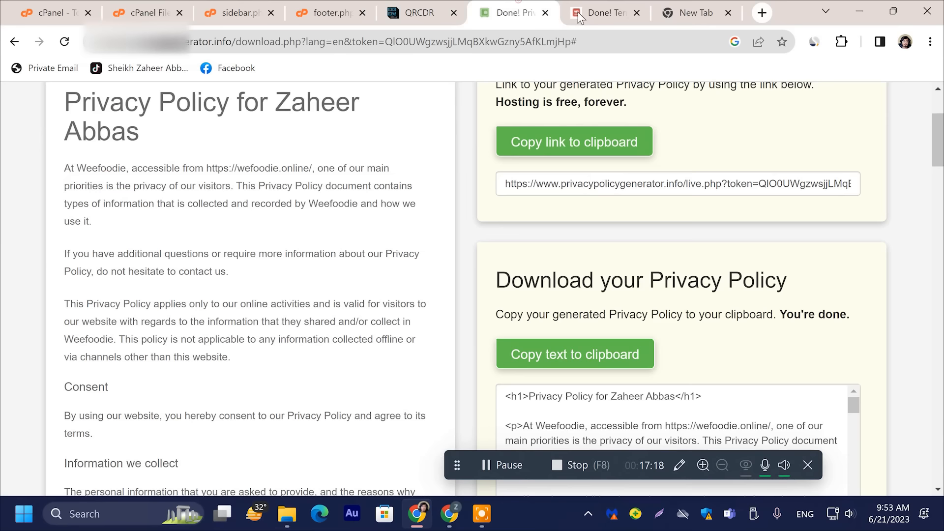
click(683, 13)
click(640, 33)
text(t)
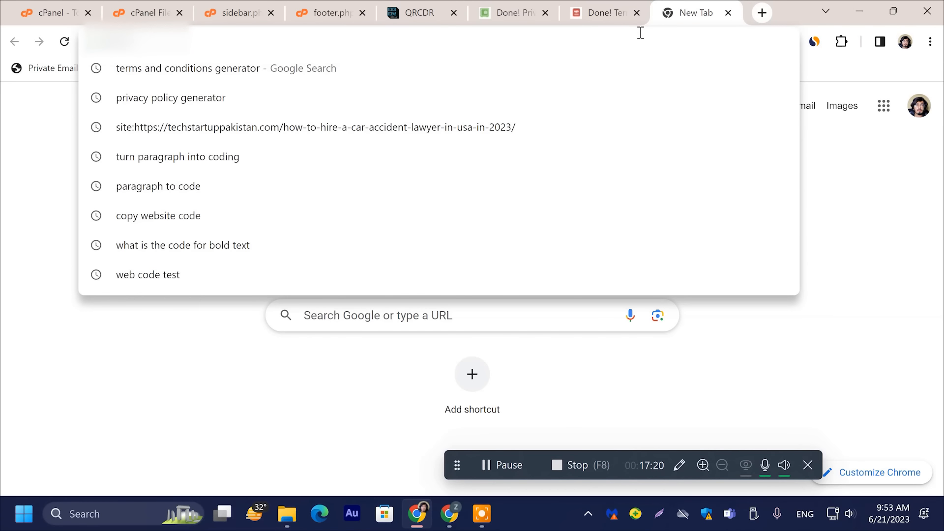
key(BackSpace)
key(BackSpace)
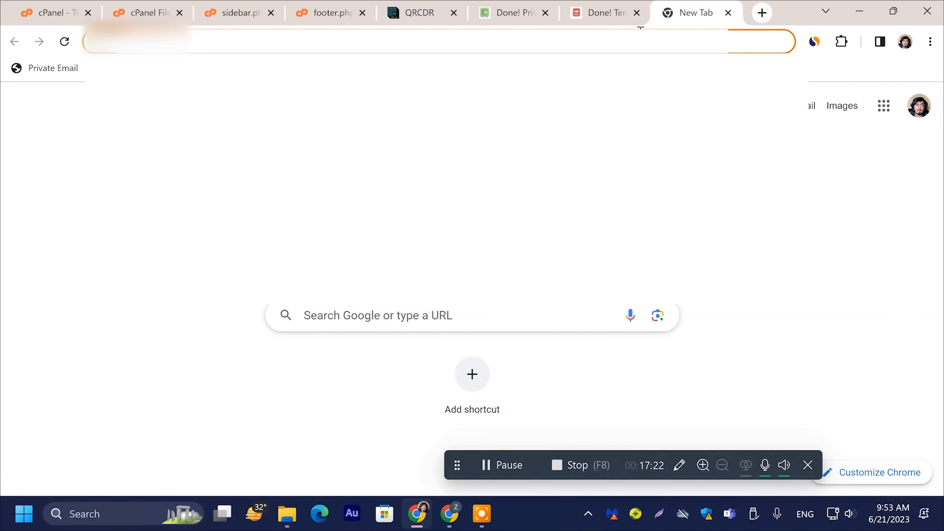
text(yo)
key(Return)
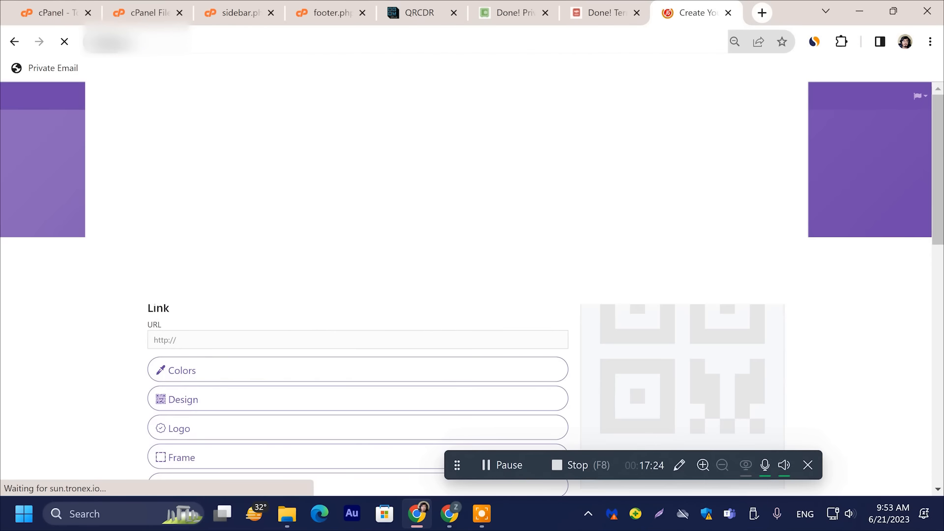
scroll(639, 196, down, 7)
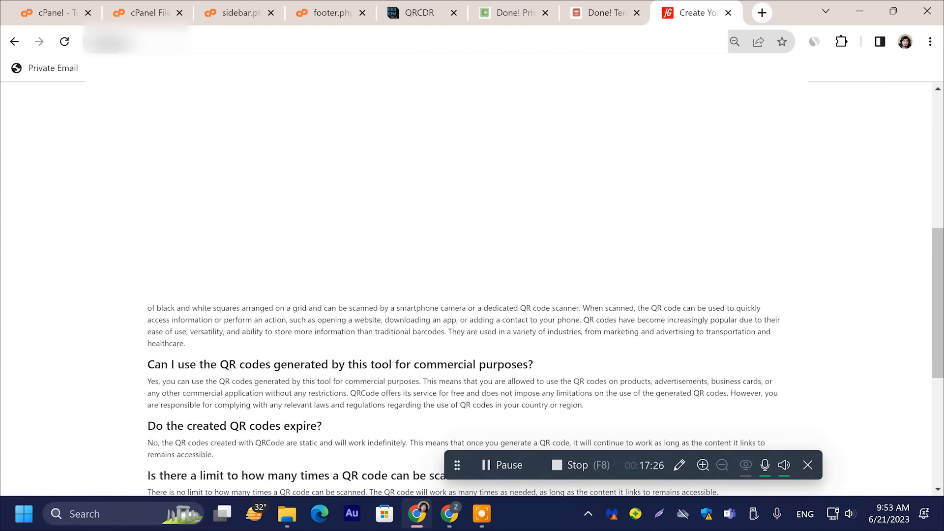
- Copy the sidebar heading "Don't Forget To Share with Yours Friends" from the reference site
drag(581, 138, 675, 158)
right_click(676, 158)
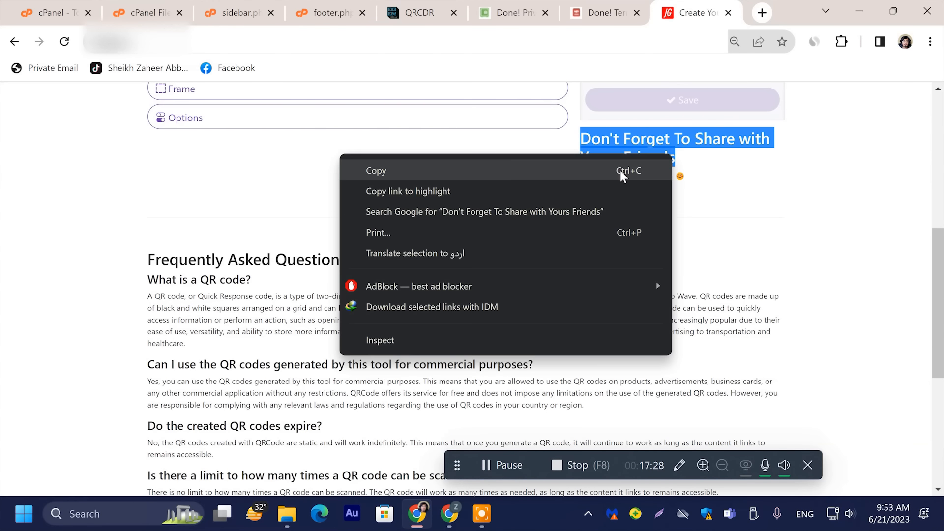
click(623, 172)
scroll(684, 240, up, 1)
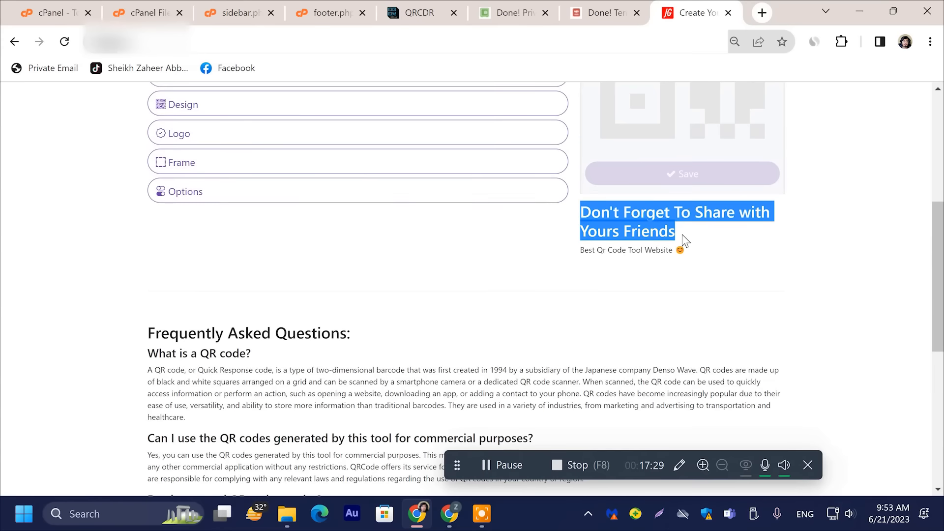
right_click(662, 220)
click(634, 236)
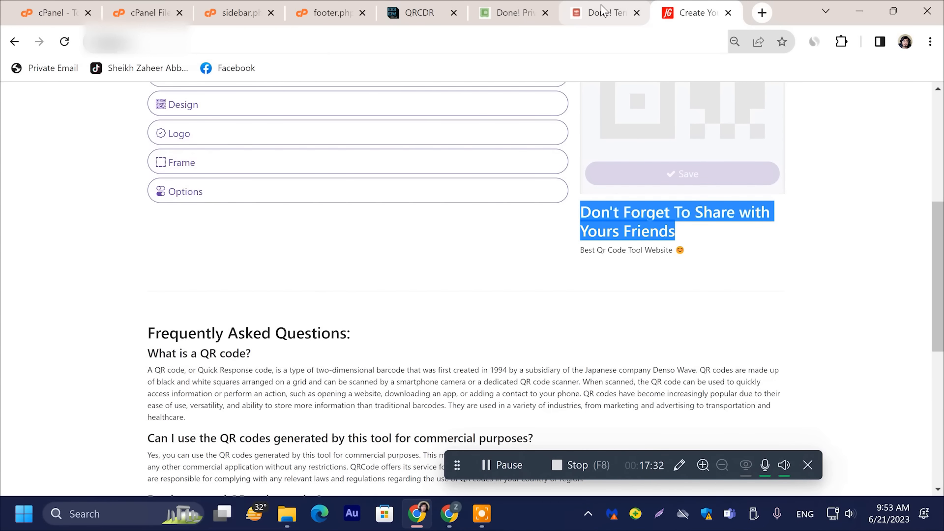
- Replace the "Sidebar" heading on line 2 of sidebar.php with the copied "Don't Forget To Share with Yours Friends" and save the file
click(433, 13)
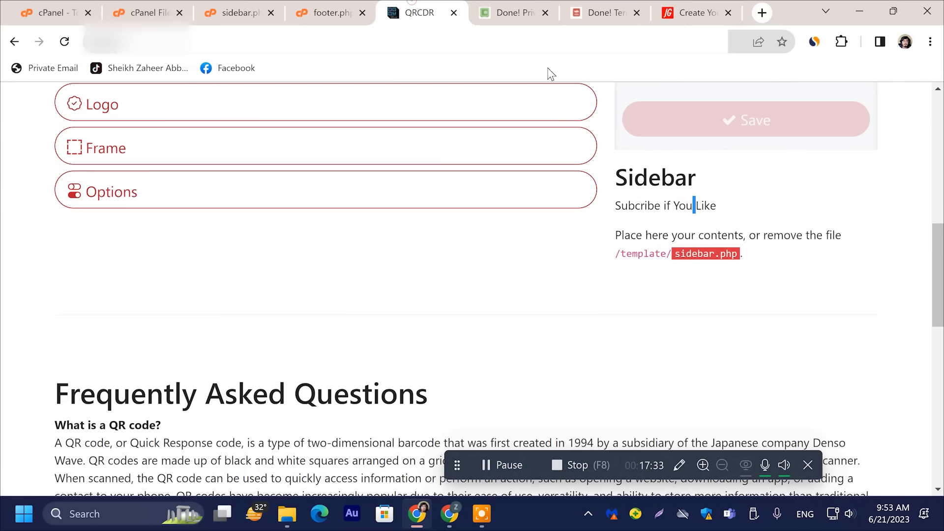
click(302, 10)
click(239, 10)
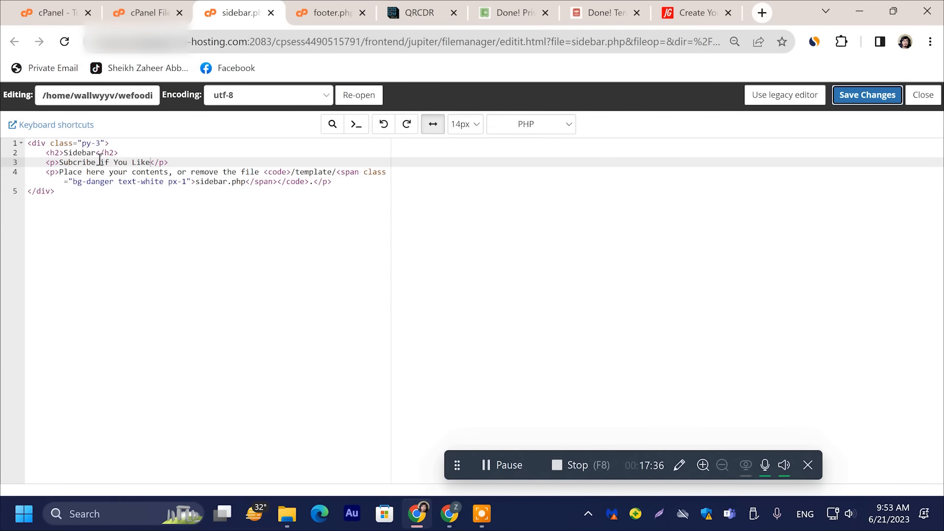
drag(65, 153, 95, 152)
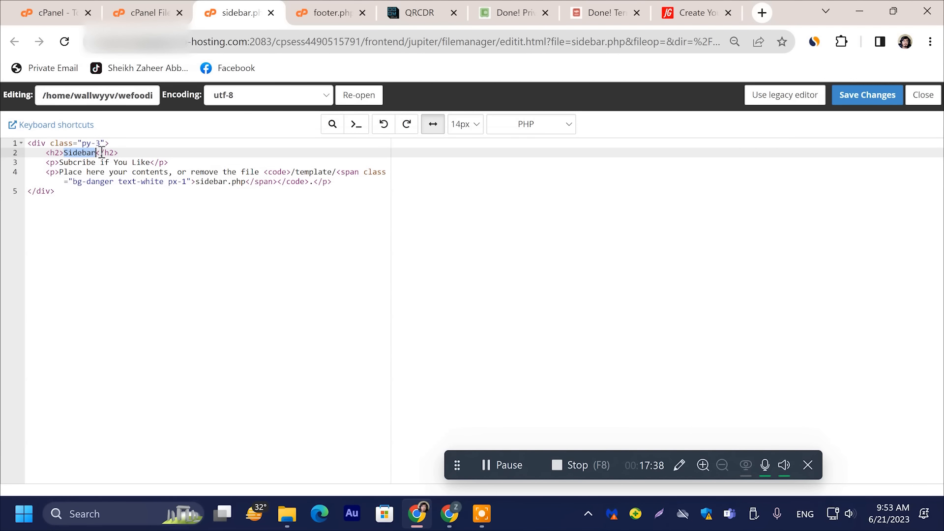
right_click(77, 150)
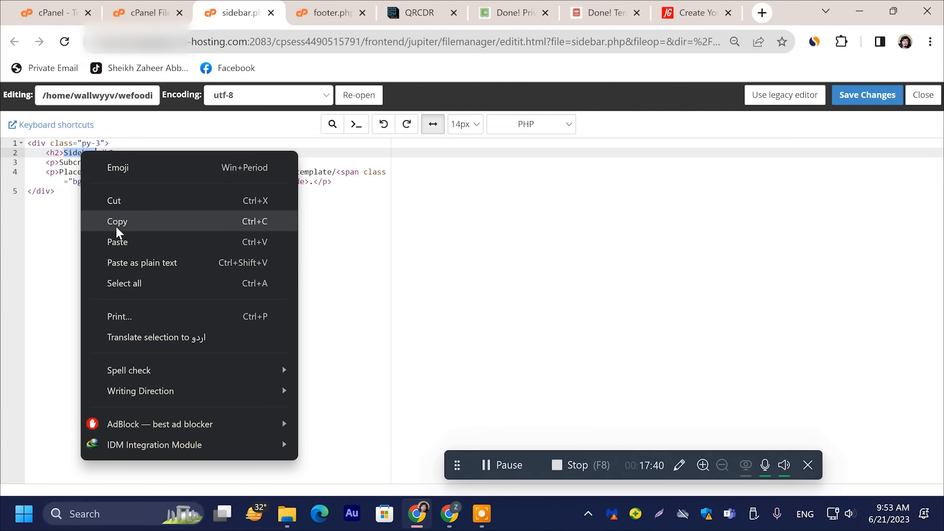
click(122, 243)
click(845, 96)
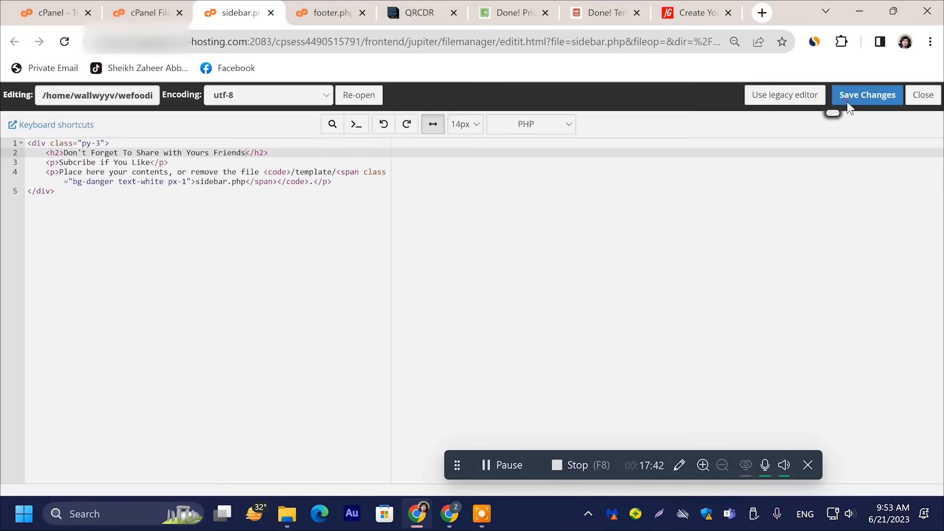
- Reload the QR code site to check the new sidebar heading
click(373, 14)
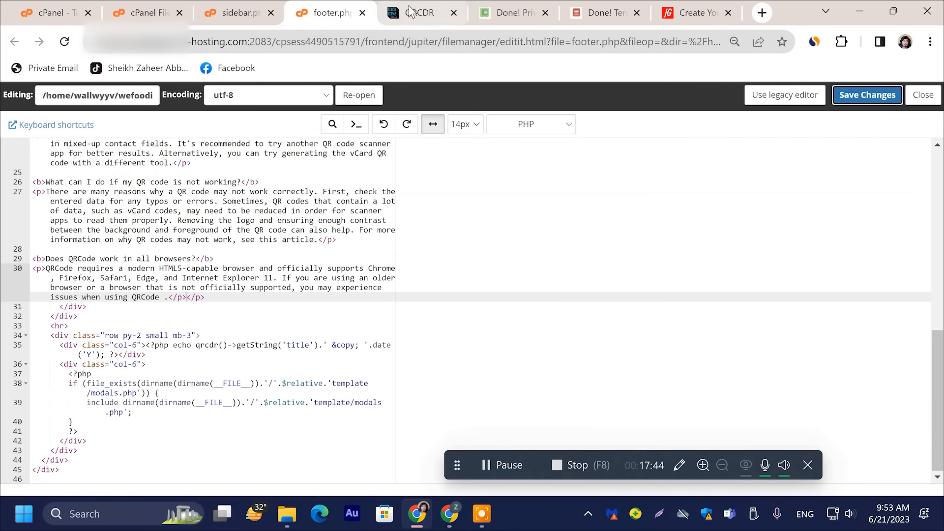
click(382, 14)
click(382, 31)
key(Return)
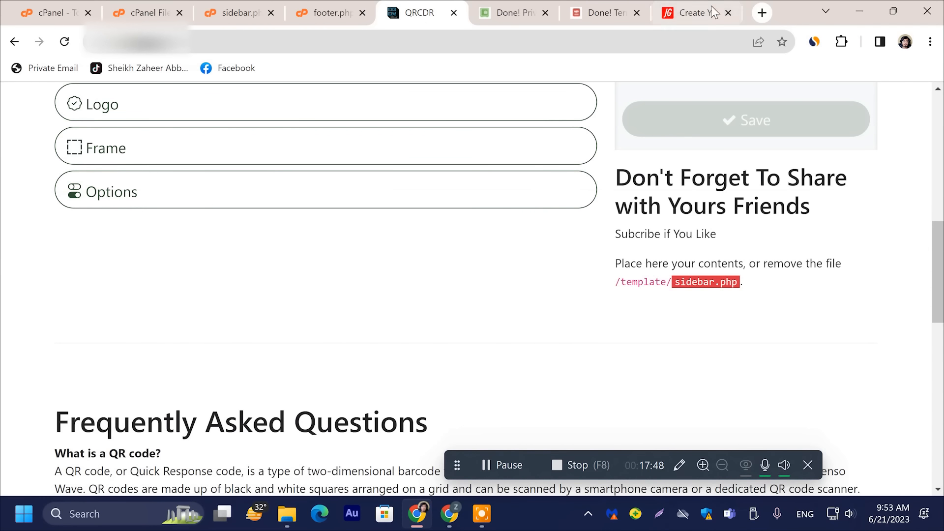
- Copy the line "Best Qr Code Tool Website 😊" from the sidebar of the reference site
click(693, 13)
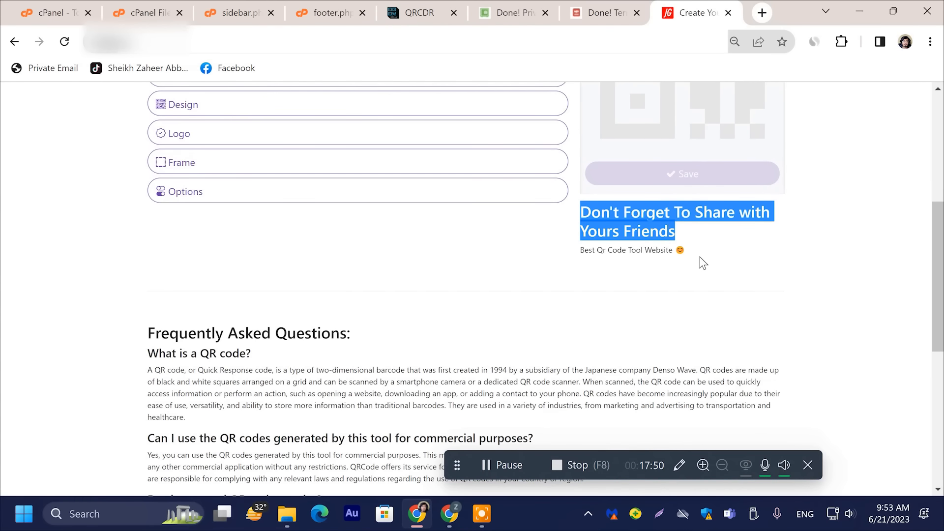
drag(687, 249, 580, 249)
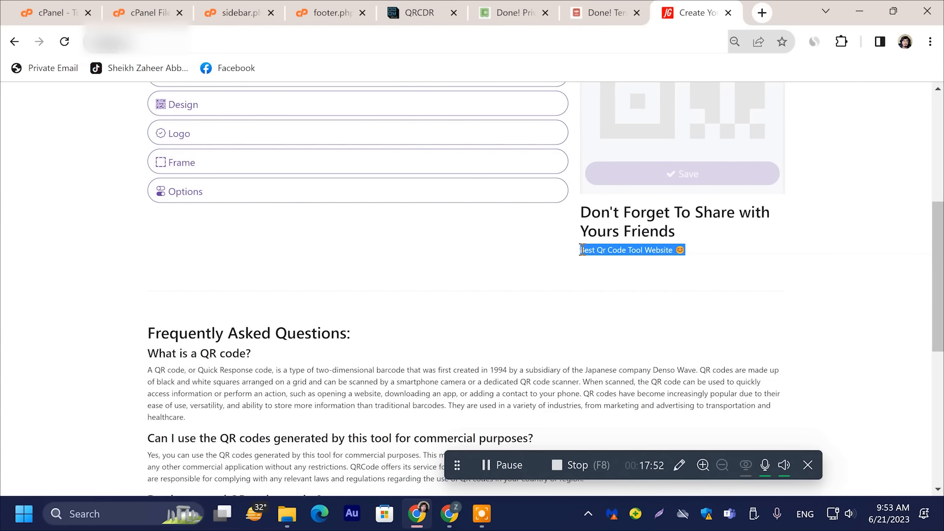
right_click(580, 249)
click(602, 262)
- Replace "Subcribe if You Like" on line 3 of sidebar.php with the copied "Best Qr Code Tool Website 😊"
click(227, 12)
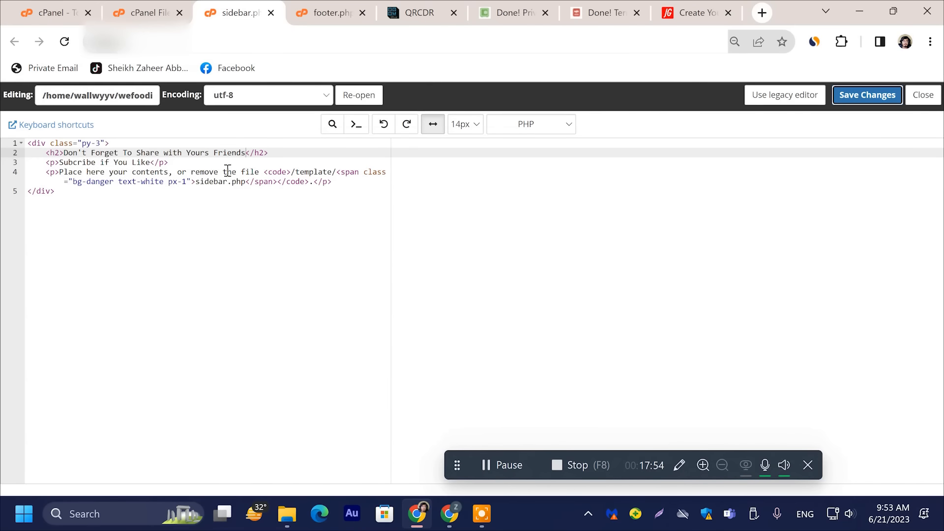
drag(61, 161, 153, 165)
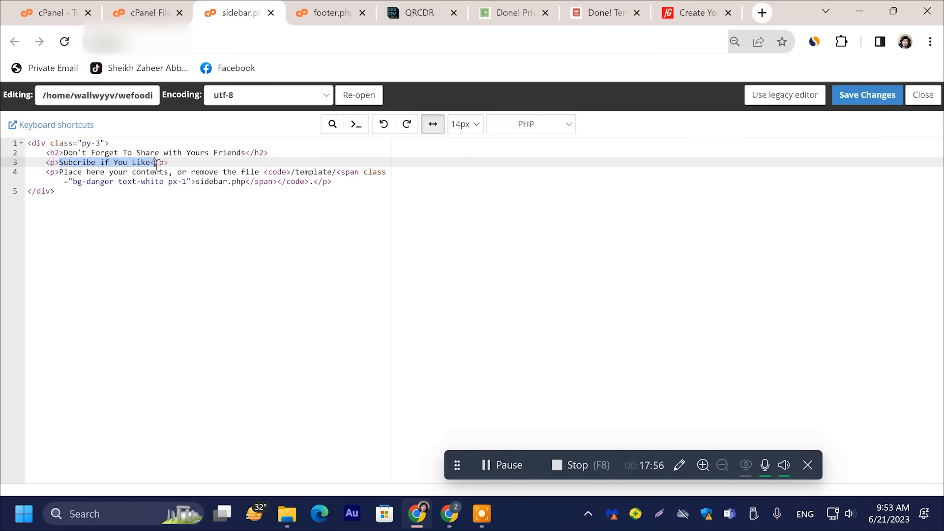
right_click(151, 166)
click(193, 256)
- Delete the placeholder paragraph on line 4 of sidebar.php up to its closing p tag, and save the file
drag(63, 171, 148, 174)
click(120, 174)
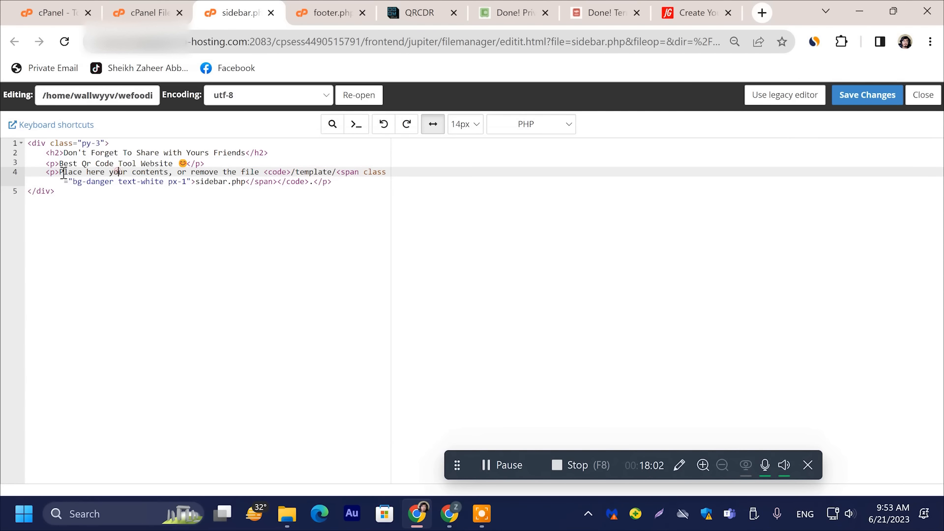
drag(46, 172, 314, 183)
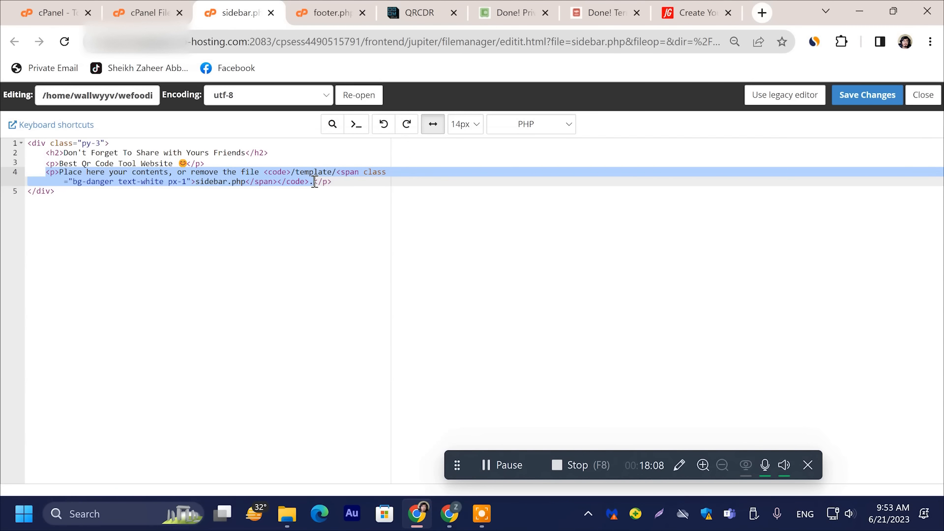
key(BackSpace)
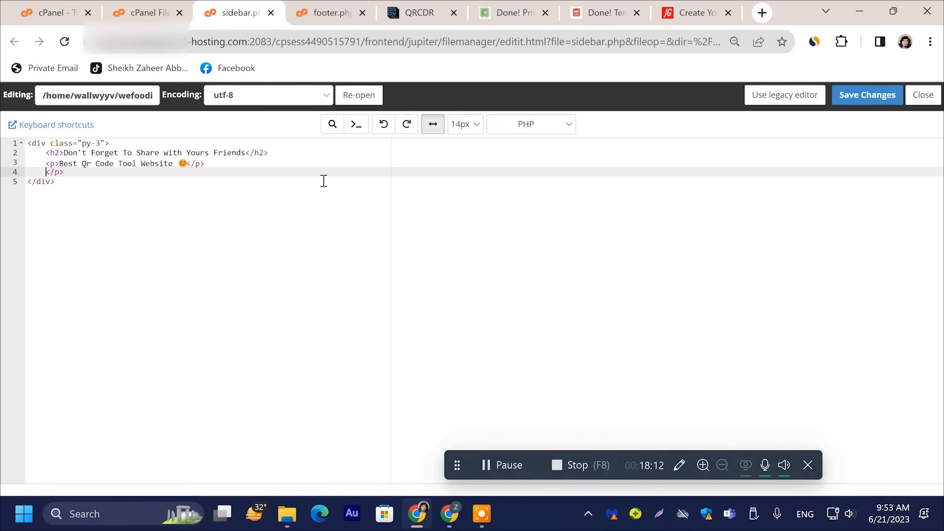
click(874, 99)
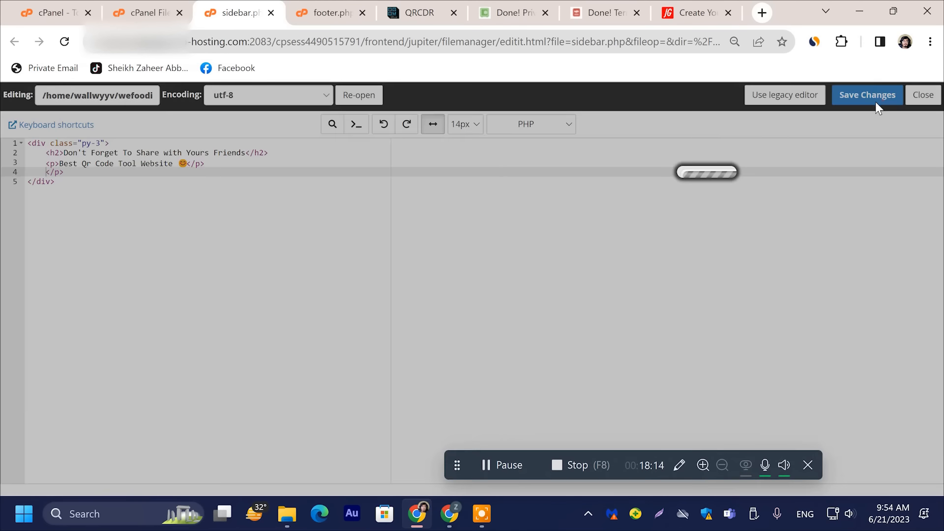
- Reload the QR code site and review the sidebar, the FAQ section, the header and the generator options
click(418, 7)
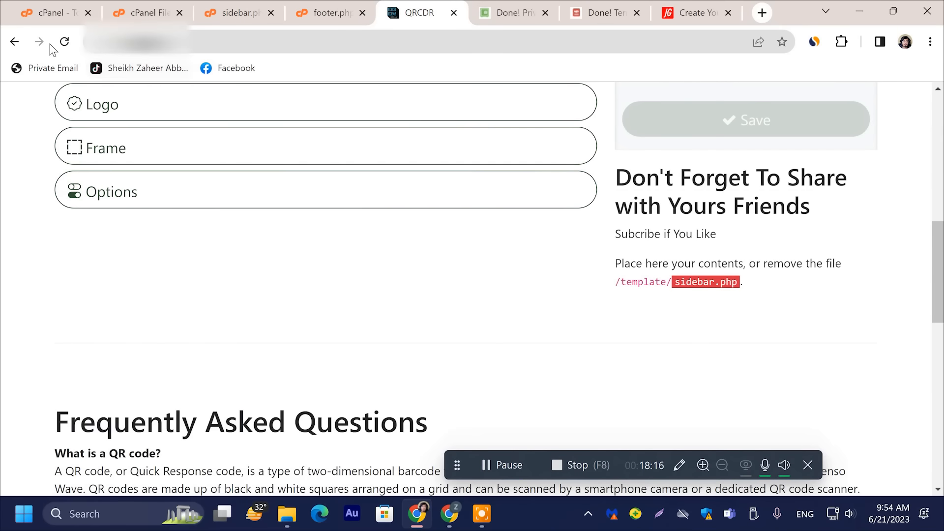
click(64, 41)
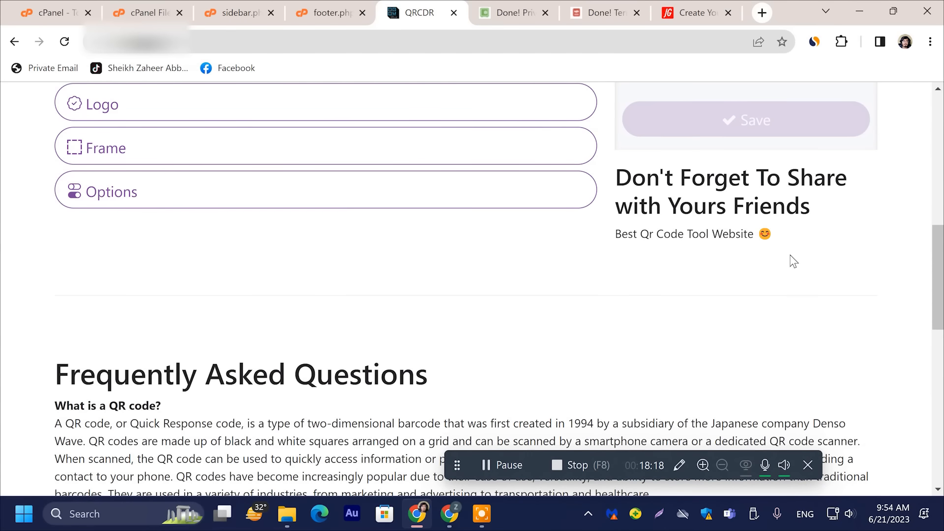
scroll(756, 241, up, 2)
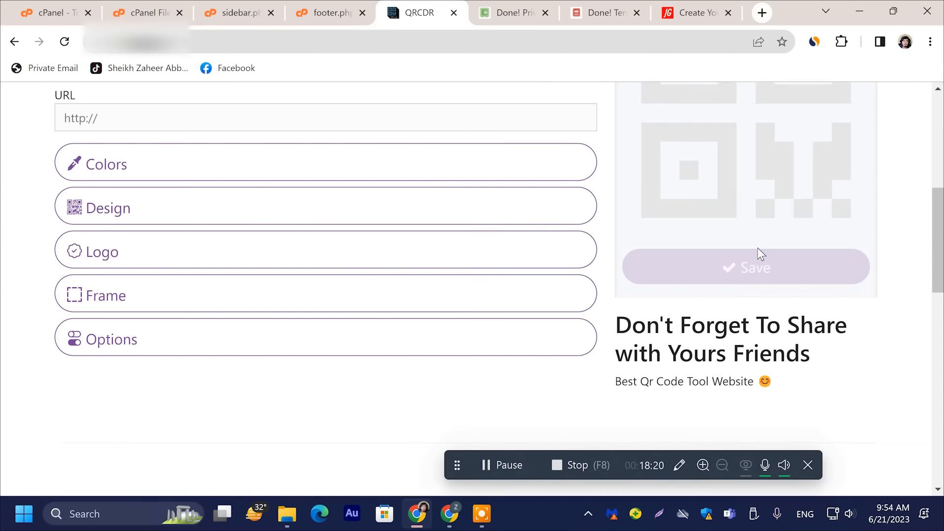
scroll(757, 247, down, 5)
drag(940, 361, 938, 157)
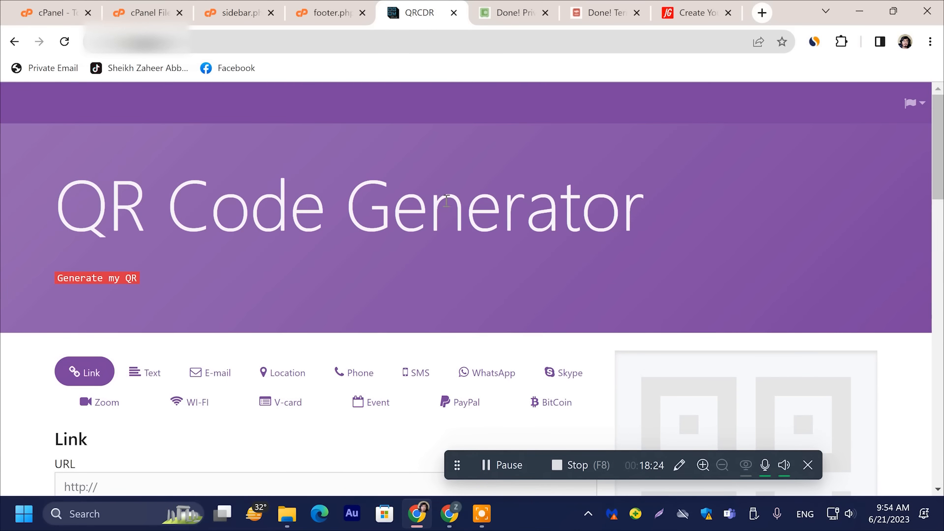
scroll(688, 212, down, 5)
drag(940, 260, 940, 94)
scroll(411, 185, down, 3)
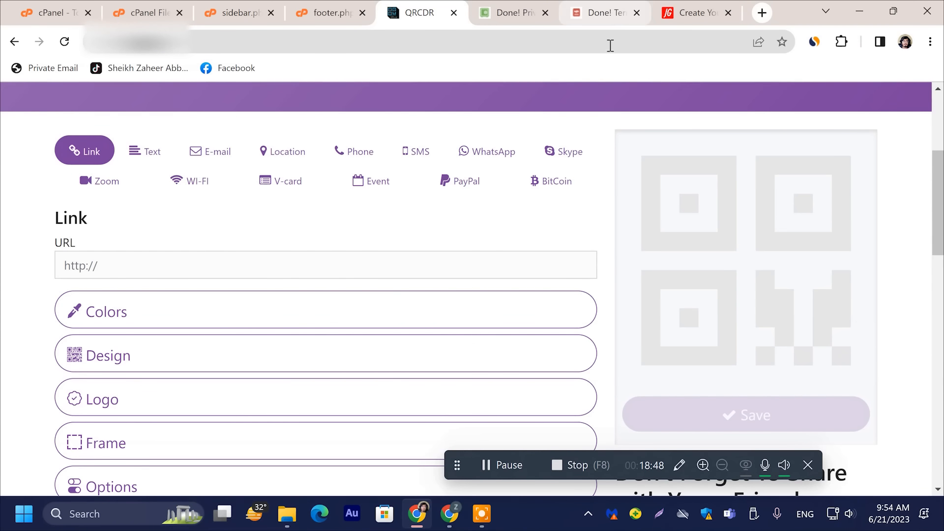
- Open the Wallcreeper store in a new tab and log in to the customer account with the saved credentials
click(761, 12)
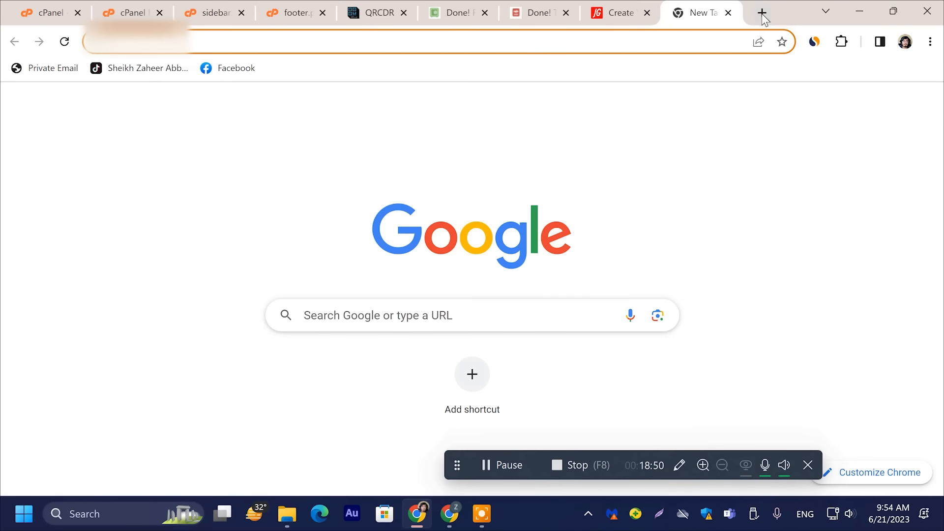
key(Return)
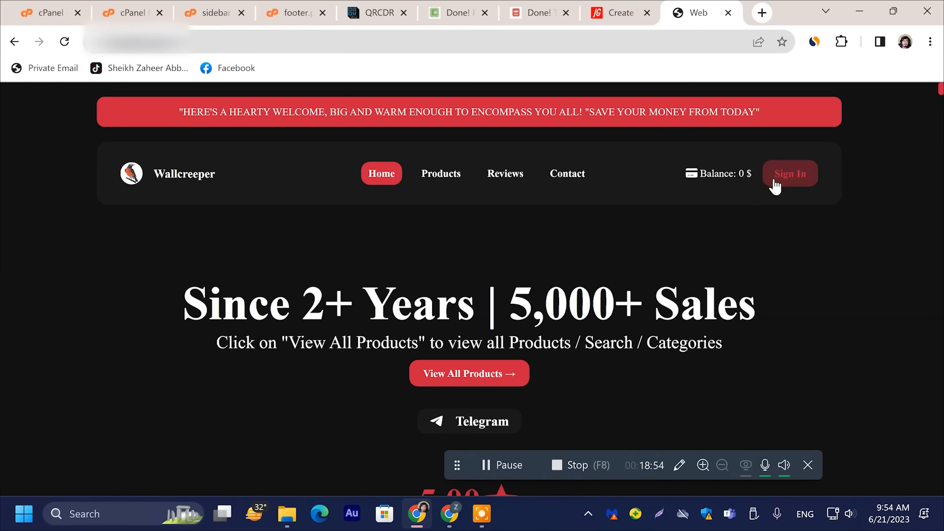
click(773, 184)
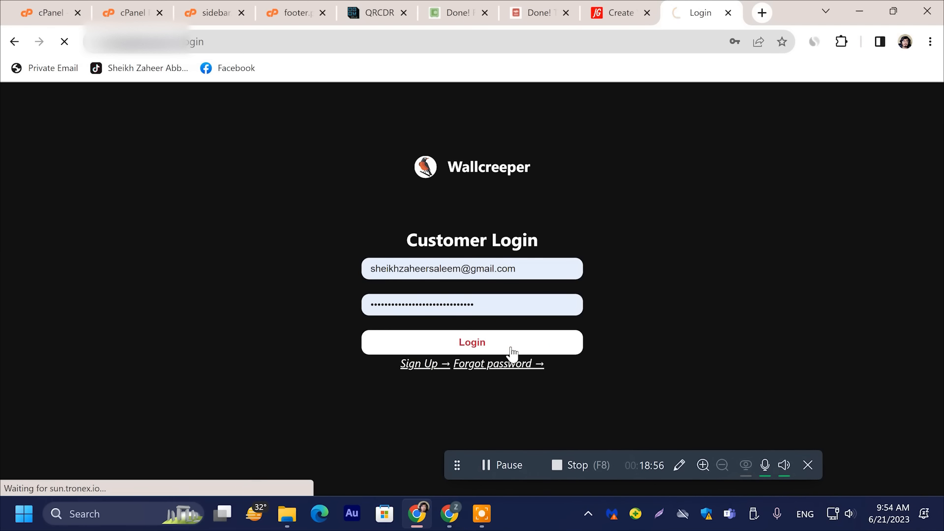
click(511, 347)
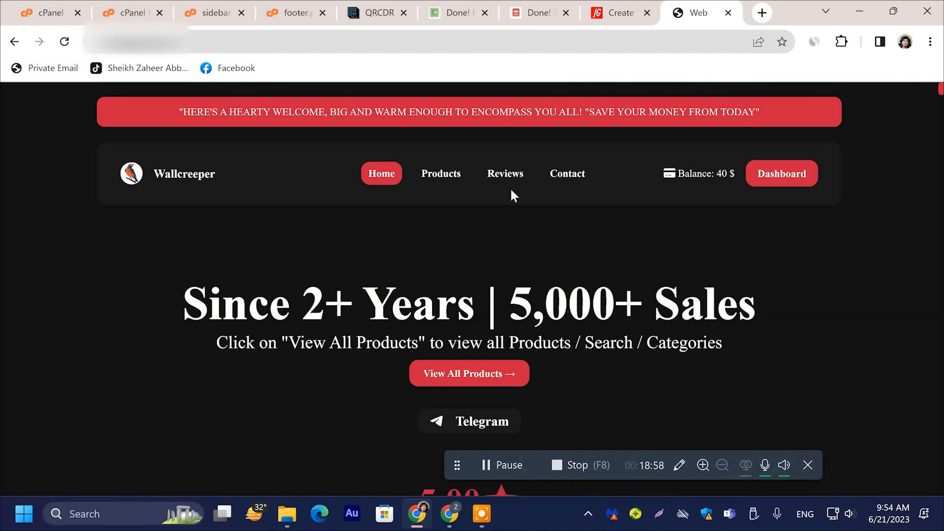
- Open the store's full product list and filter it to the Php Scripts category
click(439, 190)
click(757, 290)
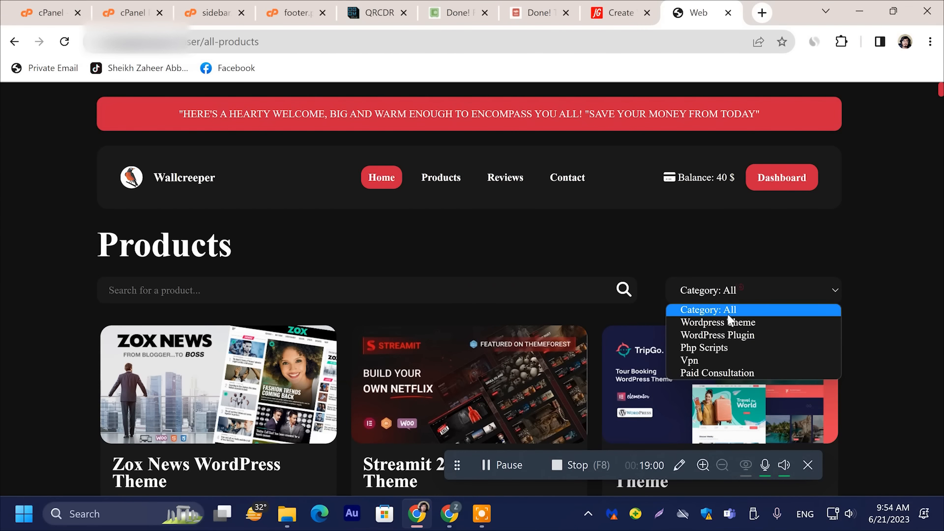
click(716, 349)
- Find the QRcdr Responsive QR Code Generator among the PHP scripts and open its product page
scroll(539, 199, down, 15)
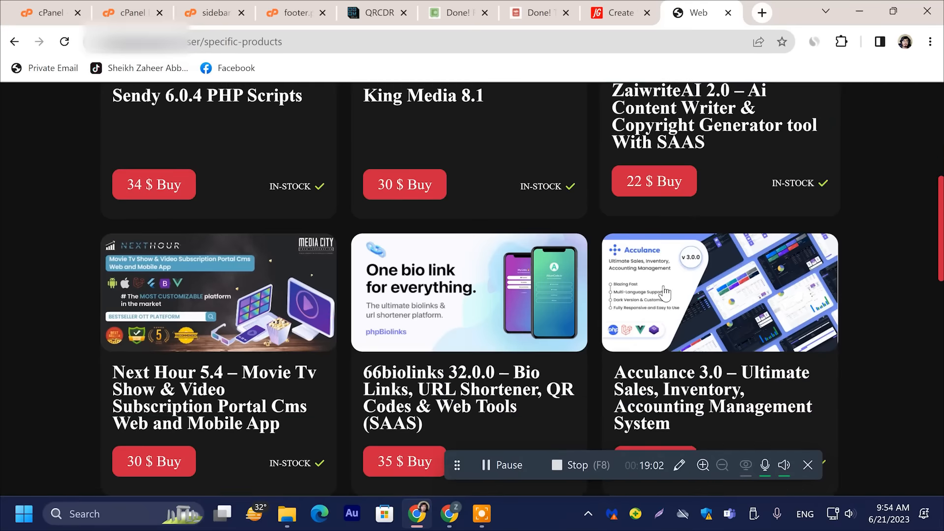
scroll(565, 201, down, 6)
scroll(442, 307, up, 3)
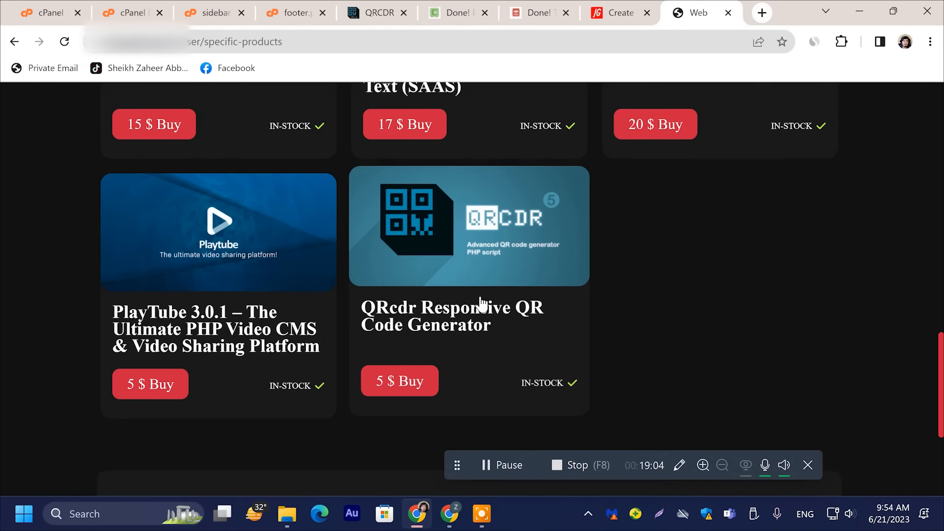
scroll(455, 361, down, 1)
click(419, 333)
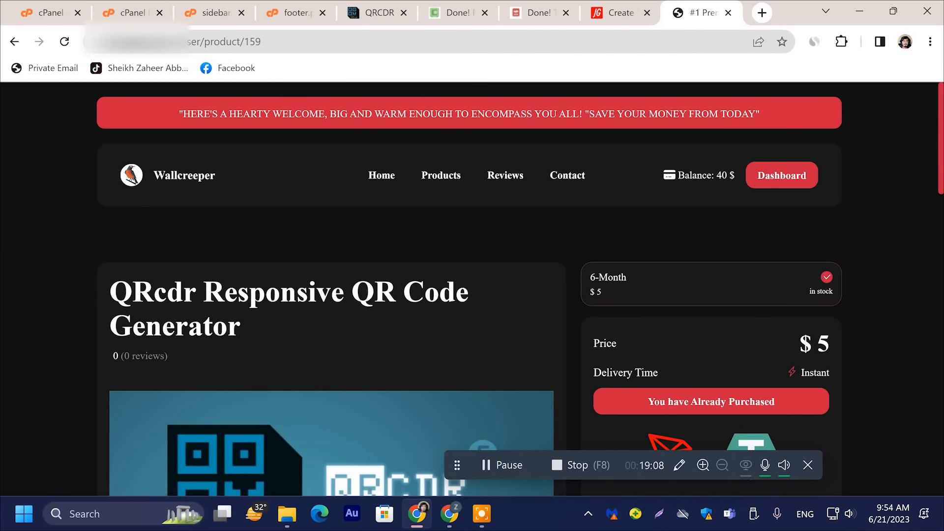
- Examine the QRcdr product's payment options by selecting USDT, TRX, and USDT again to show the deposit address
scroll(740, 338, down, 1)
scroll(737, 331, down, 1)
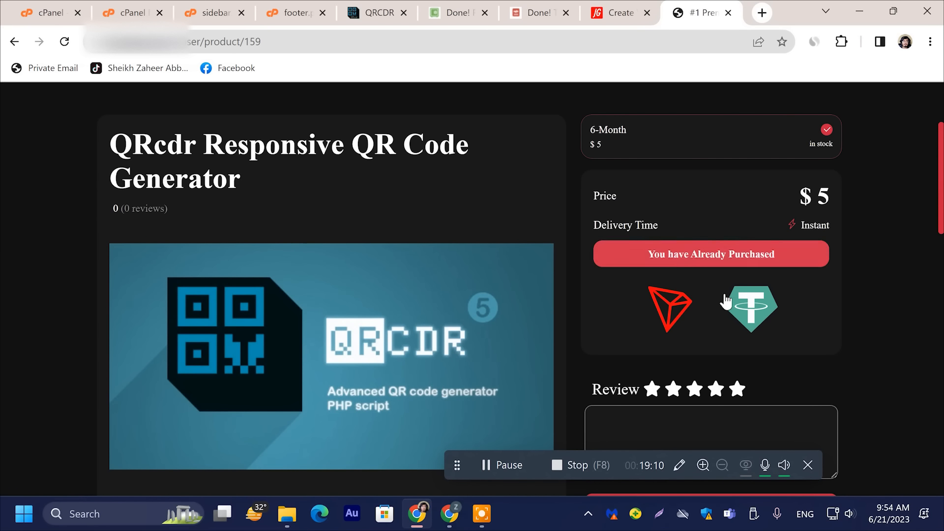
click(752, 331)
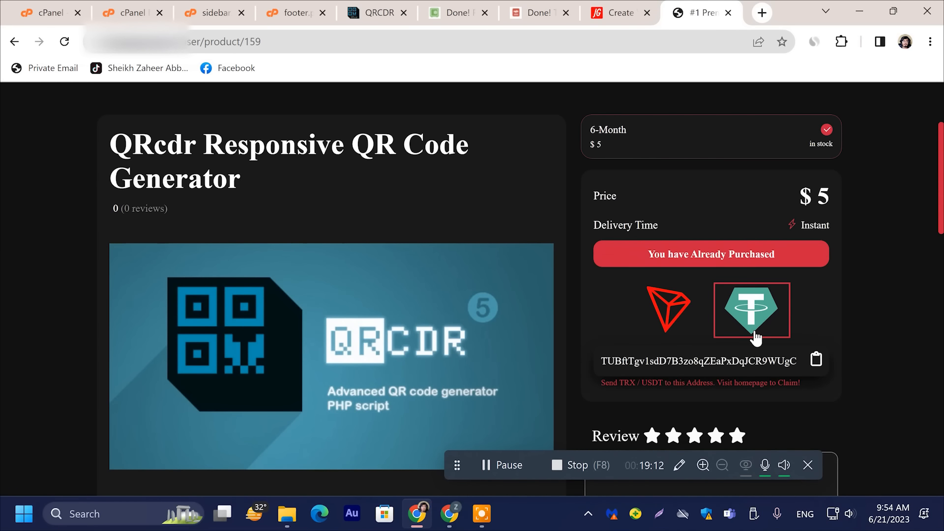
click(674, 332)
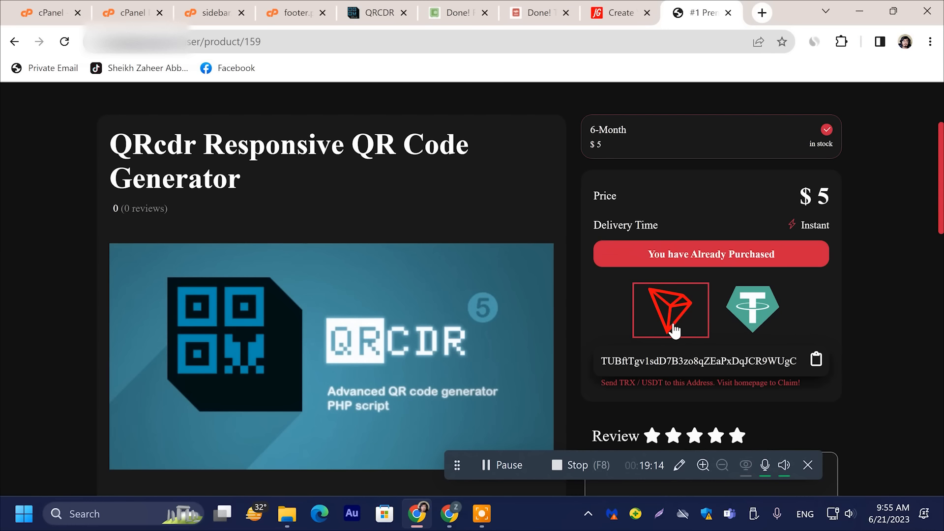
click(782, 326)
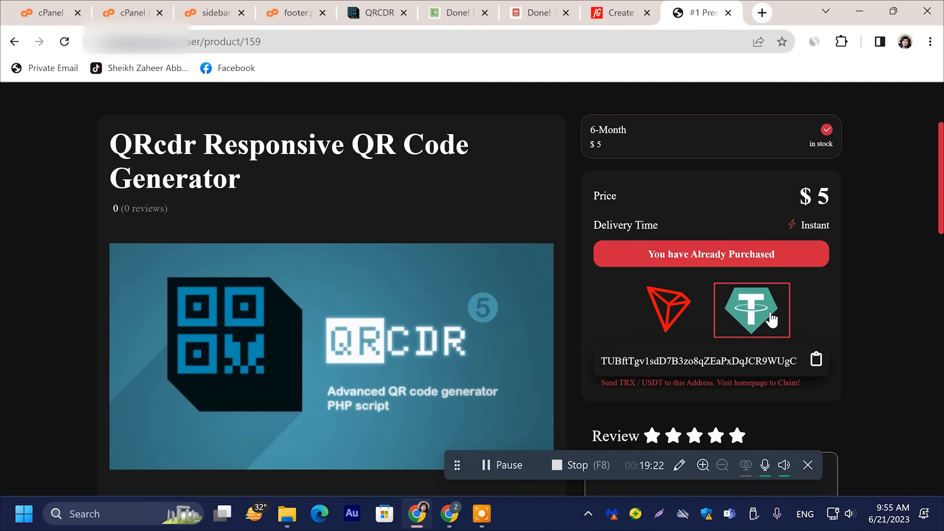
- Return to the store's home page and look over its introduction, Telegram link and rating
scroll(771, 319, up, 3)
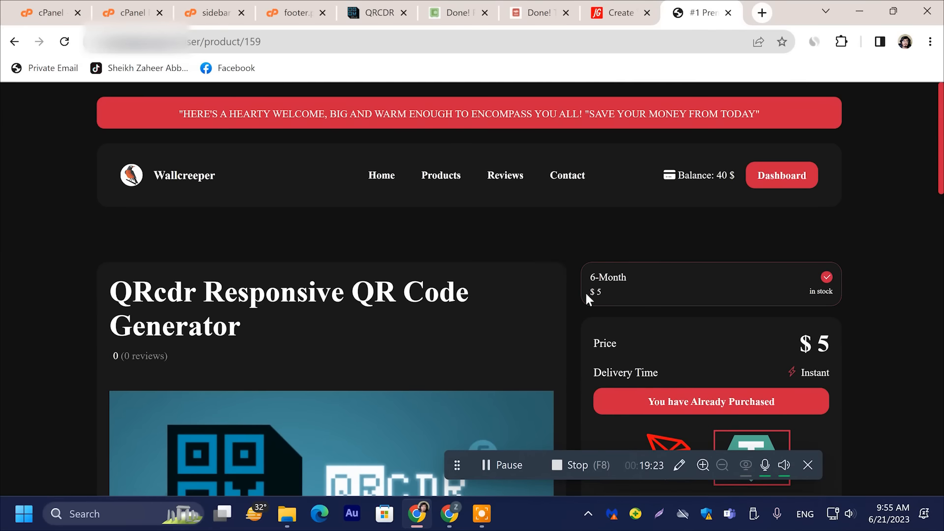
click(384, 178)
scroll(457, 285, down, 3)
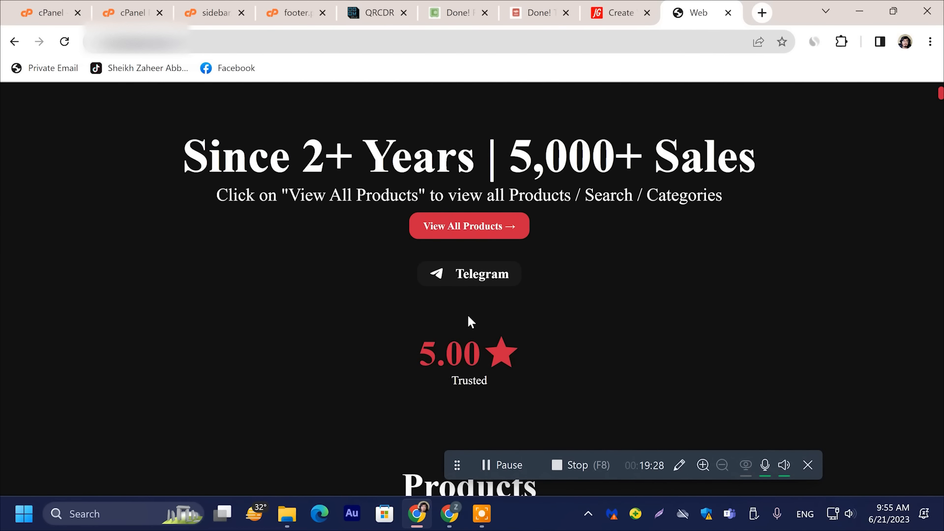
scroll(620, 306, up, 3)
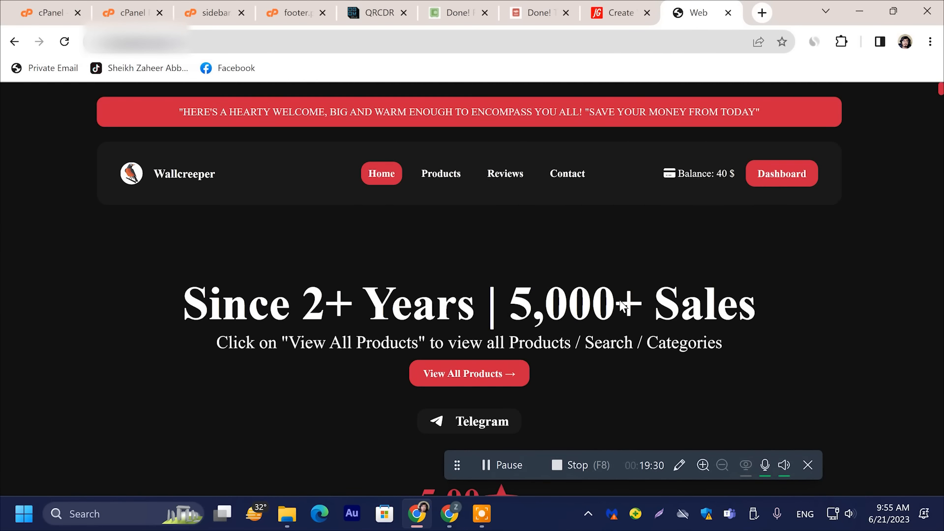